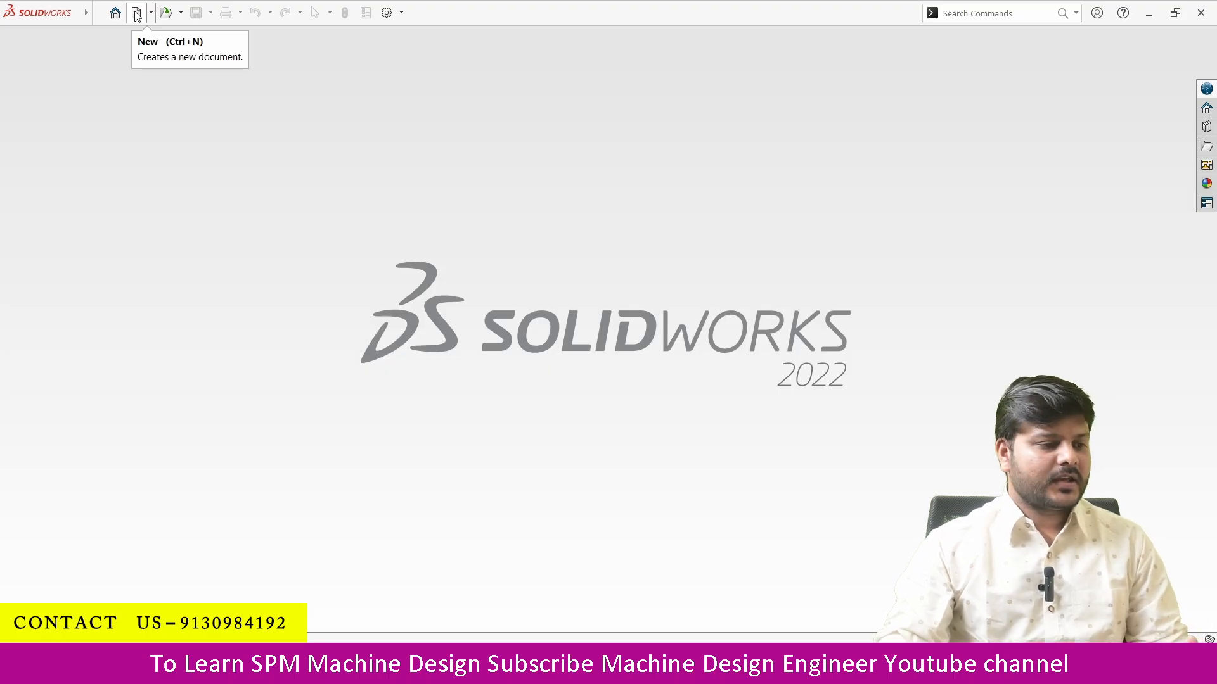
Create a new part document and start a sketch on the Front Plane.
{"action": "left_click", "coordinate": [136, 14]}
{"action": "left_click", "coordinate": [260, 251]}
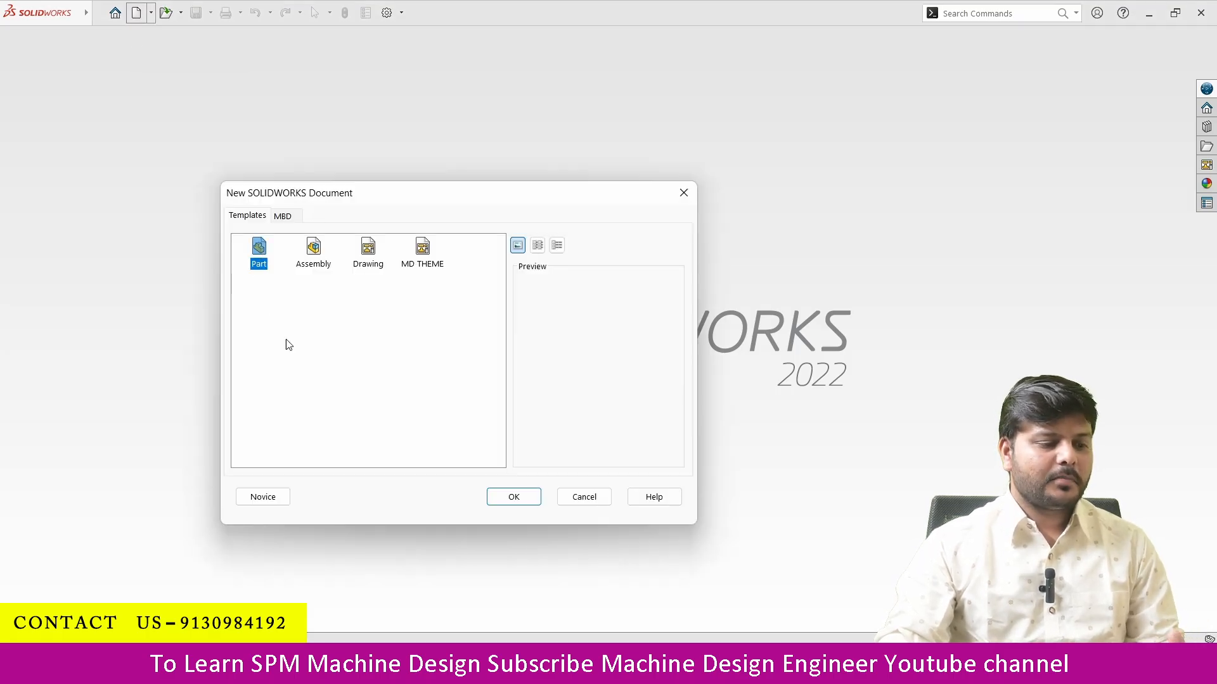
{"action": "left_click", "coordinate": [534, 502]}
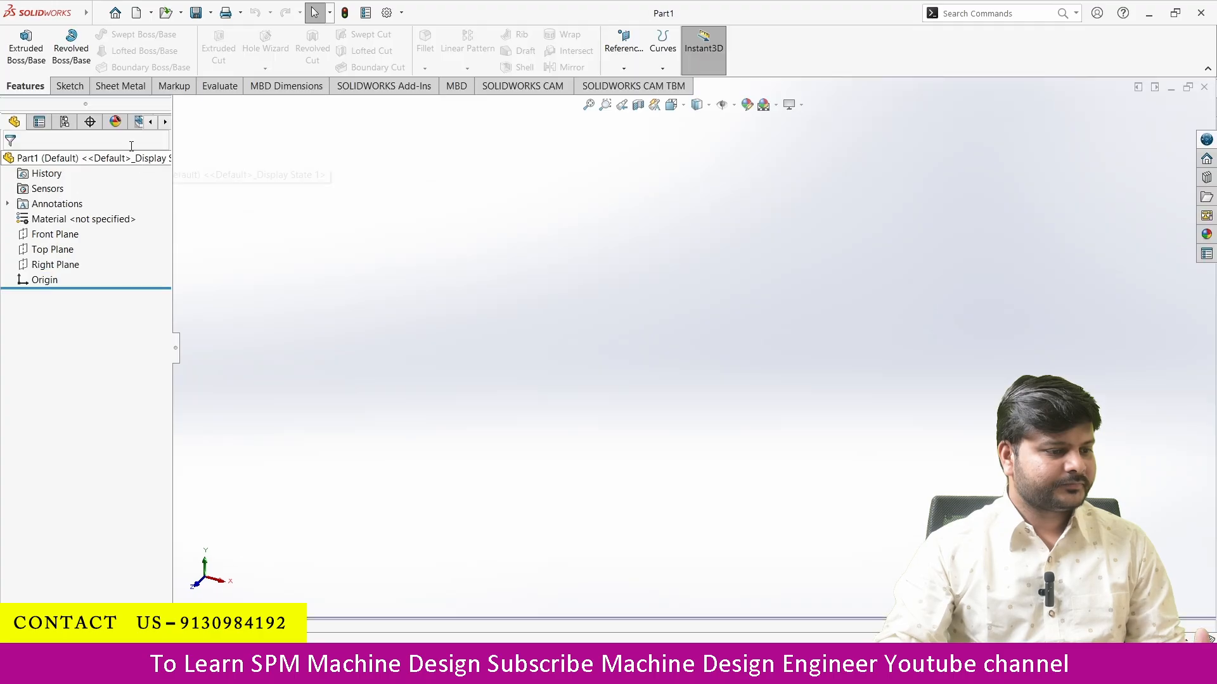
{"action": "left_click", "coordinate": [69, 86]}
{"action": "left_click", "coordinate": [19, 40]}
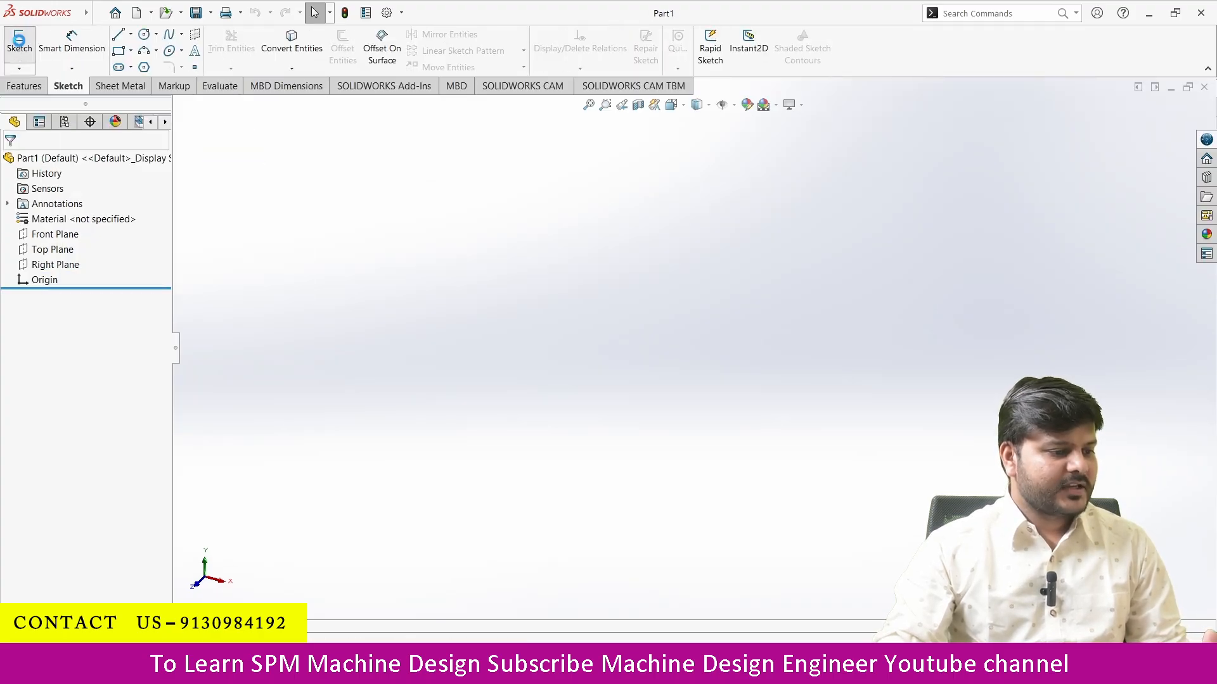
{"action": "left_click", "coordinate": [548, 196]}
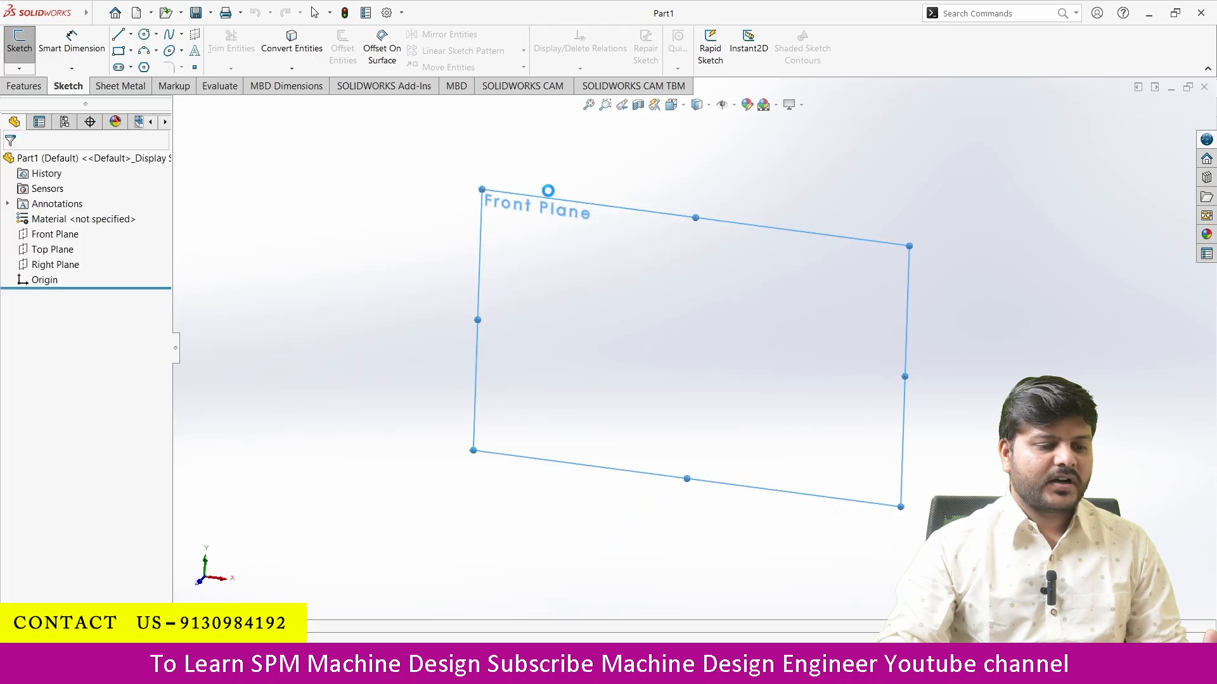
{"action": "key", "text": "alt+Tab"}
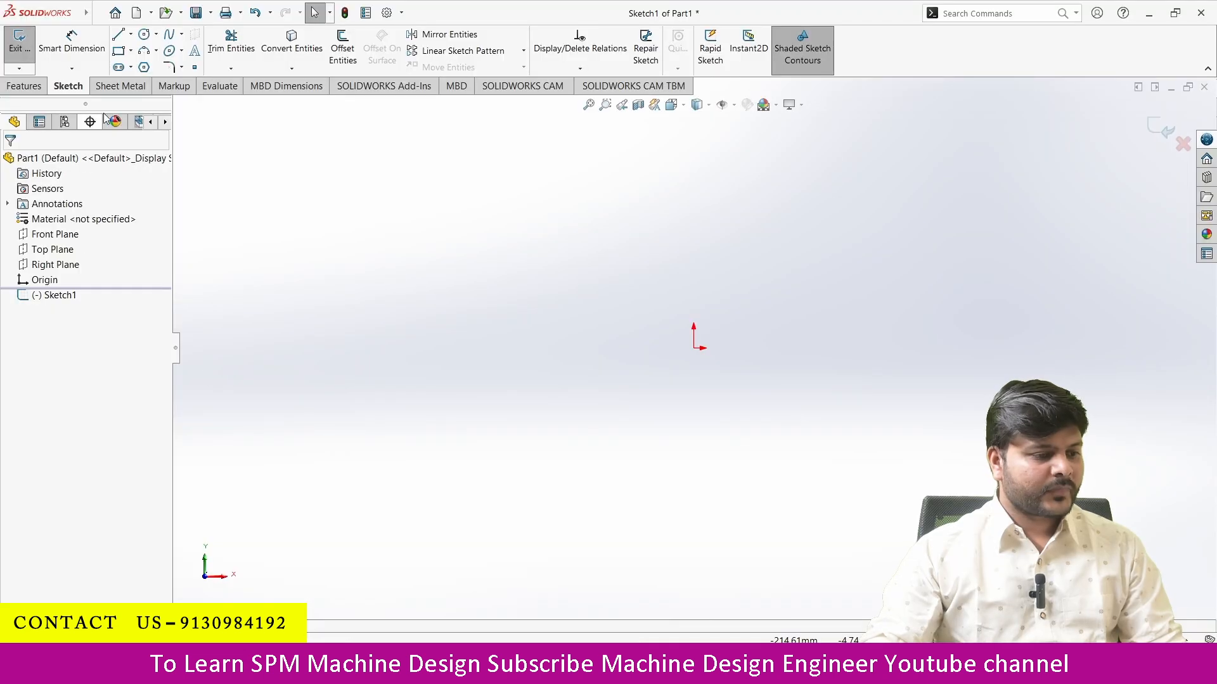
Draw a horizontal line about 147 mm long from the origin along the positive X direction.
{"action": "left_click", "coordinate": [118, 34]}
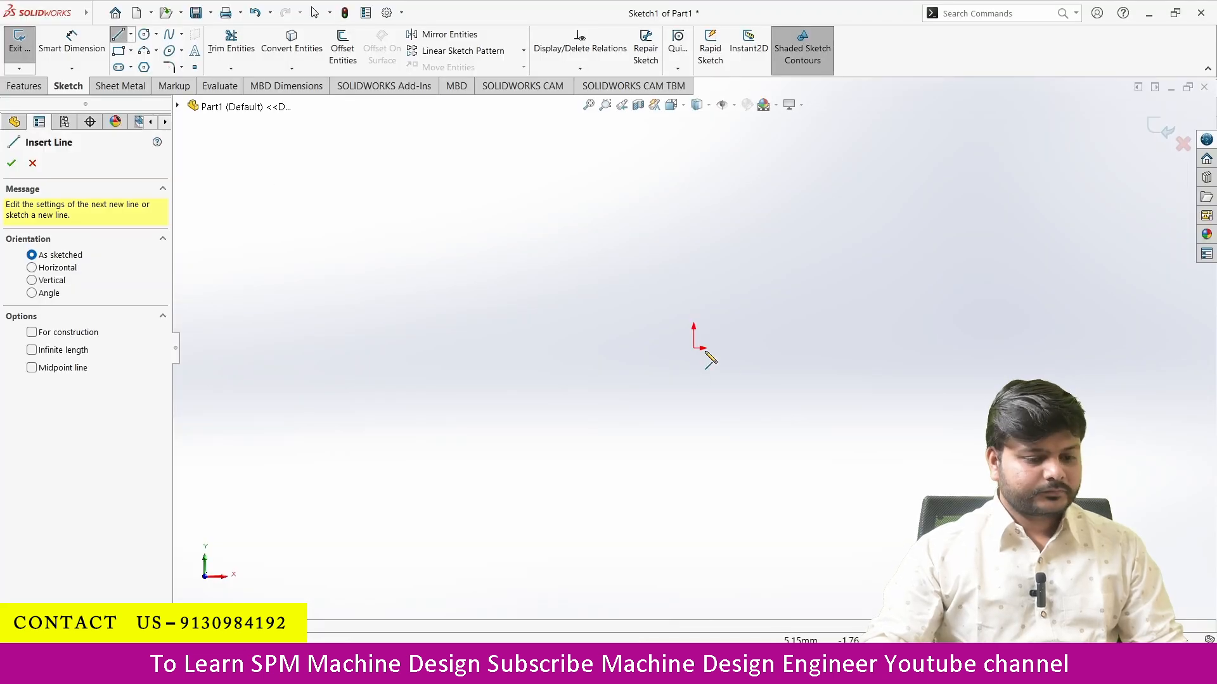
{"action": "left_click", "coordinate": [694, 348]}
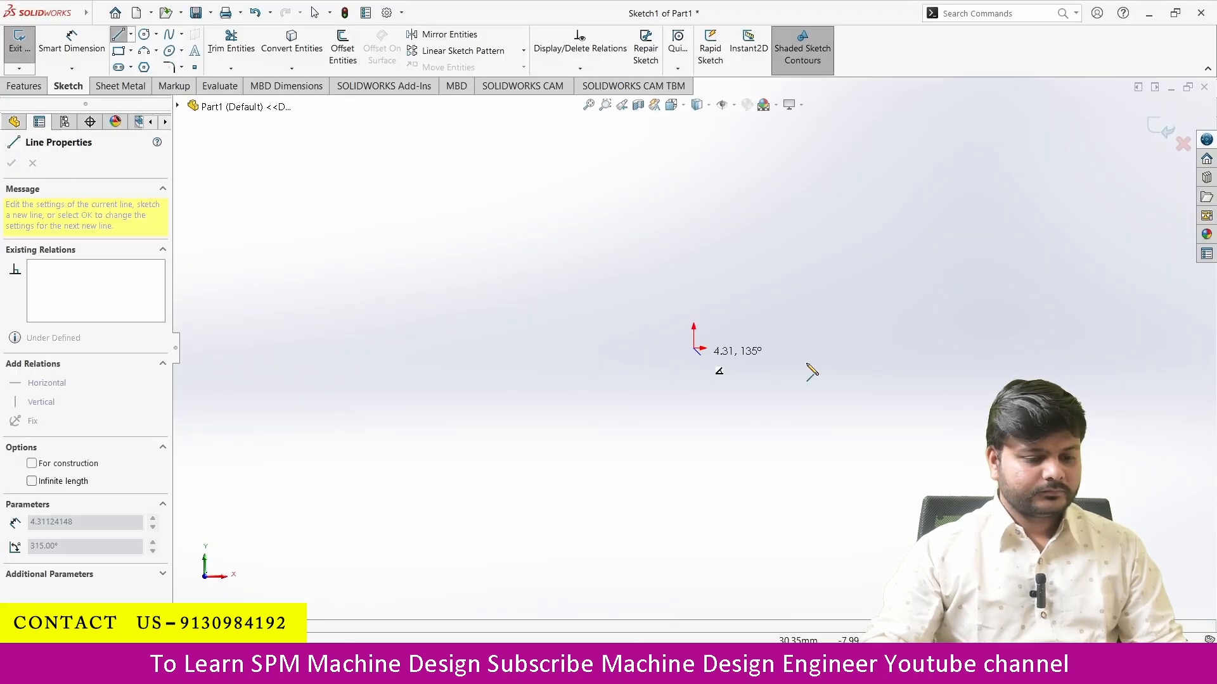
{"action": "left_click", "coordinate": [1036, 348]}
{"action": "key", "text": "Escape"}
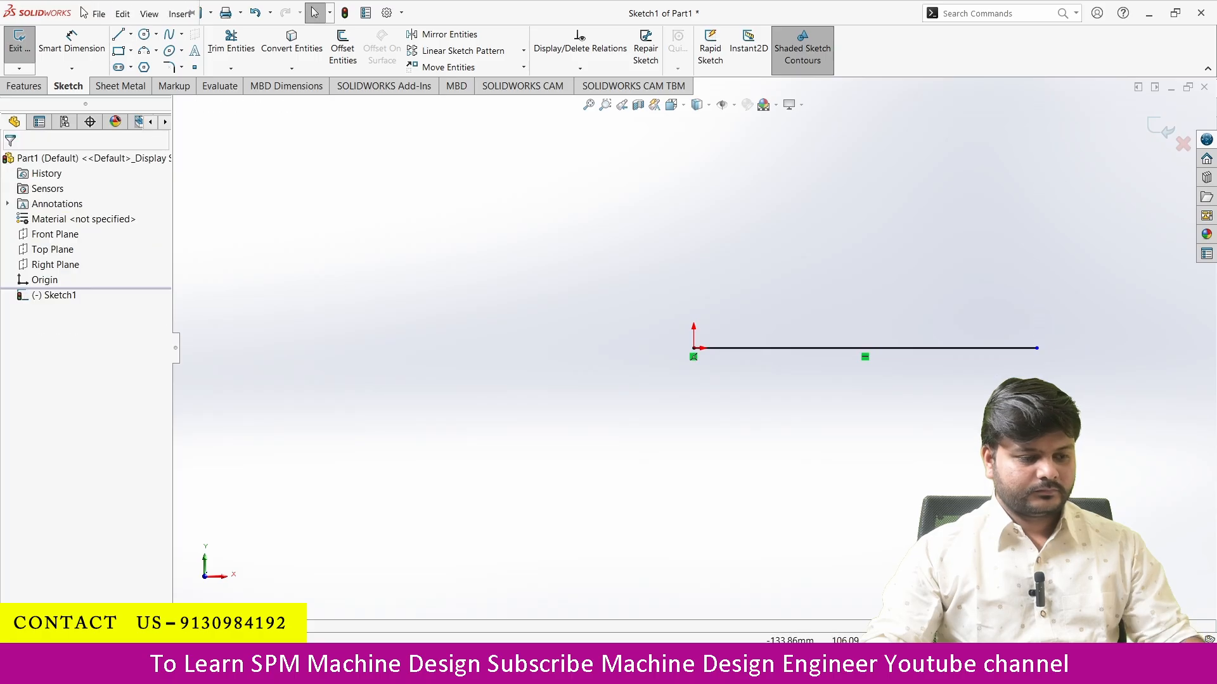
Dimension the horizontal base line's length and set it to 35 mm.
{"action": "left_click", "coordinate": [72, 45]}
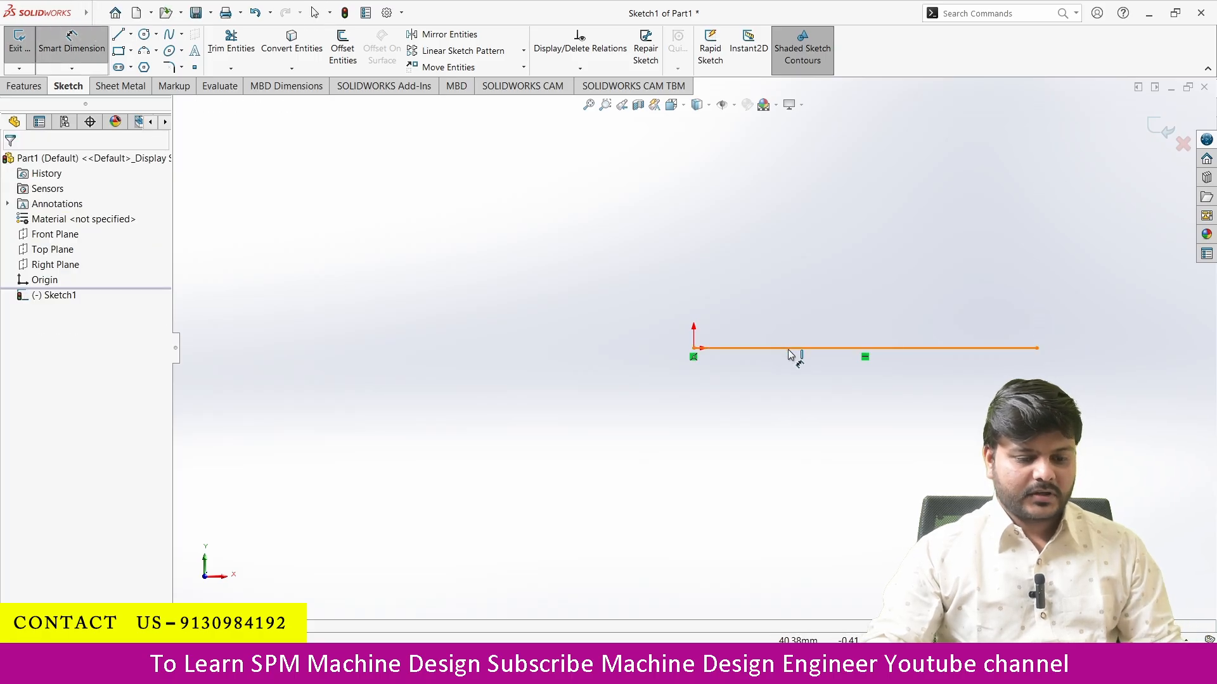
{"action": "left_click", "coordinate": [771, 350]}
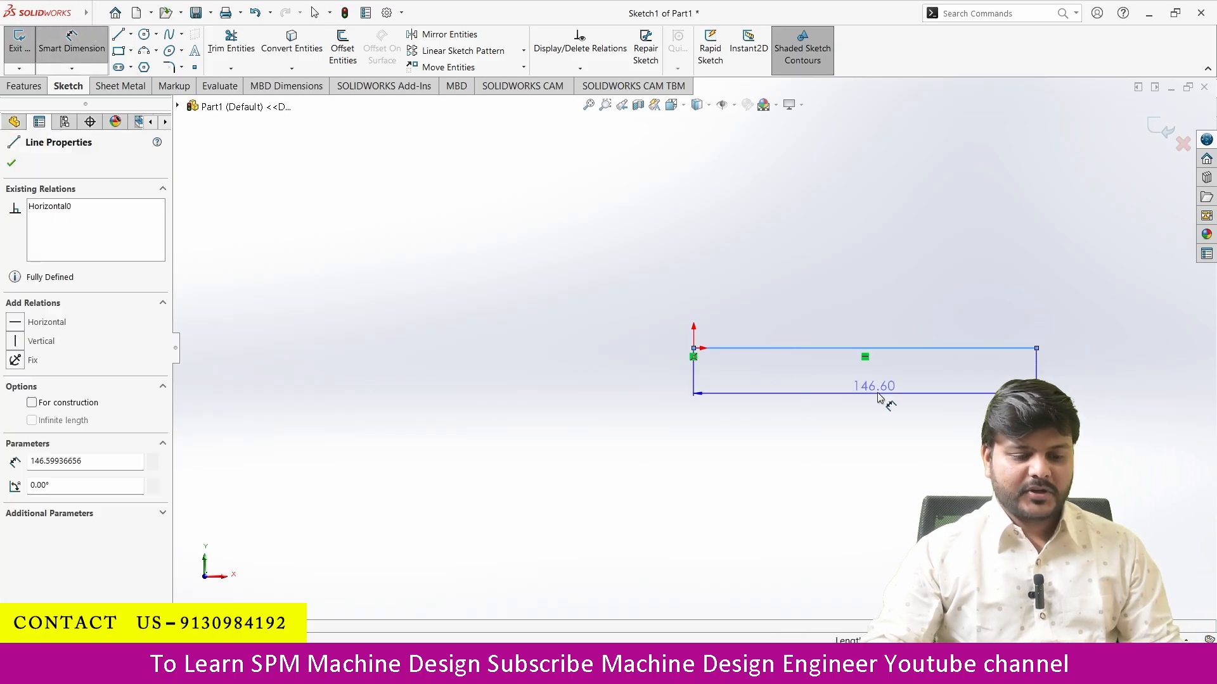
{"action": "left_click", "coordinate": [866, 392]}
{"action": "type", "text": "35"}
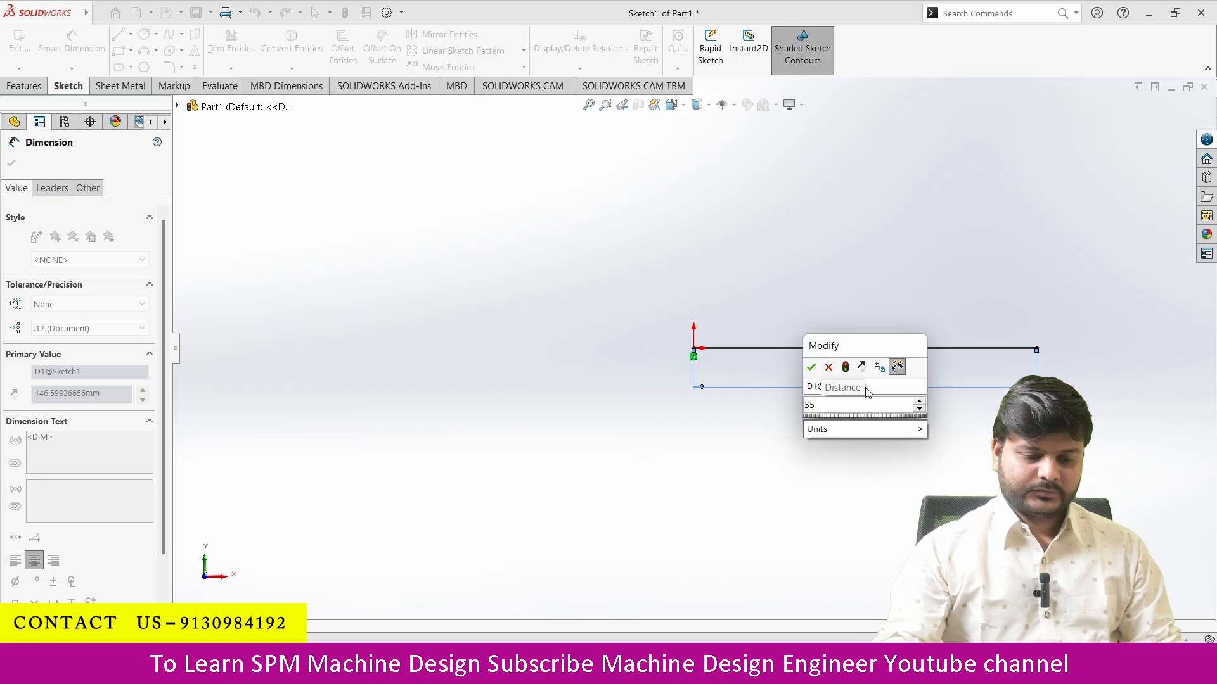
{"action": "key", "text": "Return"}
Following the PDF front view, sketch a stepped chain from the origin: about 11.7 mm up, short horizontal inward, about 10.8 mm vertical.
{"action": "key", "text": "alt+Tab"}
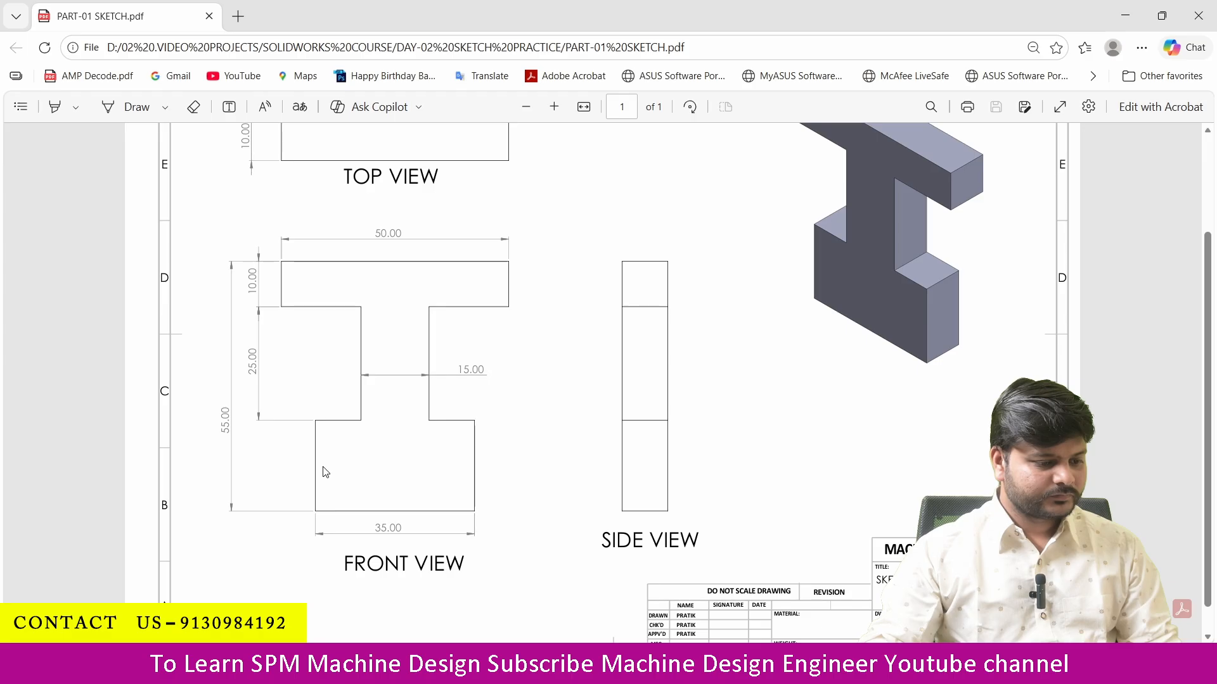
{"action": "key", "text": "alt+Tab"}
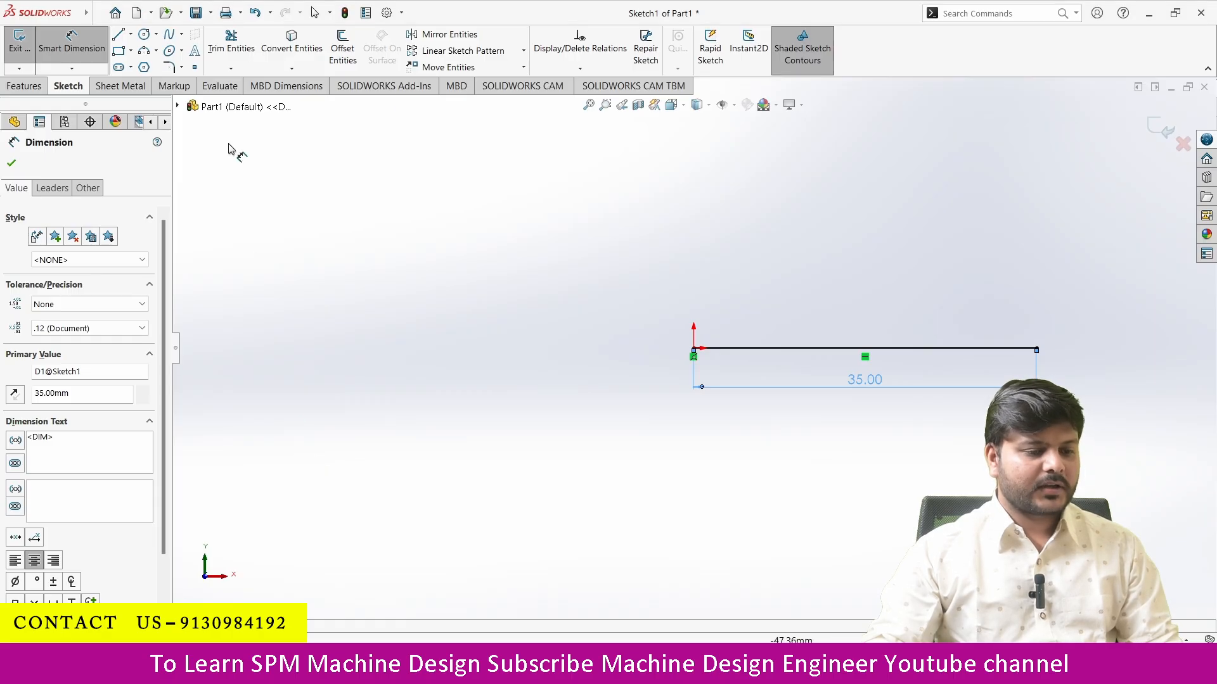
{"action": "left_click", "coordinate": [99, 14]}
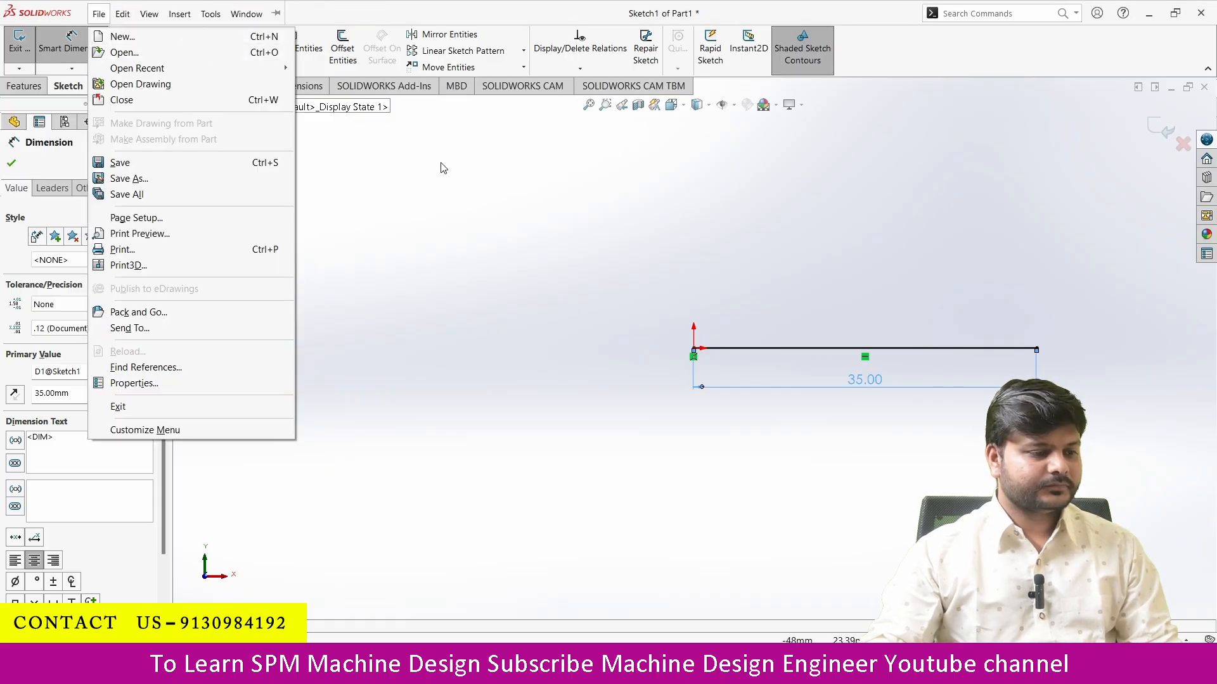
{"action": "left_click", "coordinate": [451, 127]}
{"action": "key", "text": "Escape"}
{"action": "left_click", "coordinate": [120, 36]}
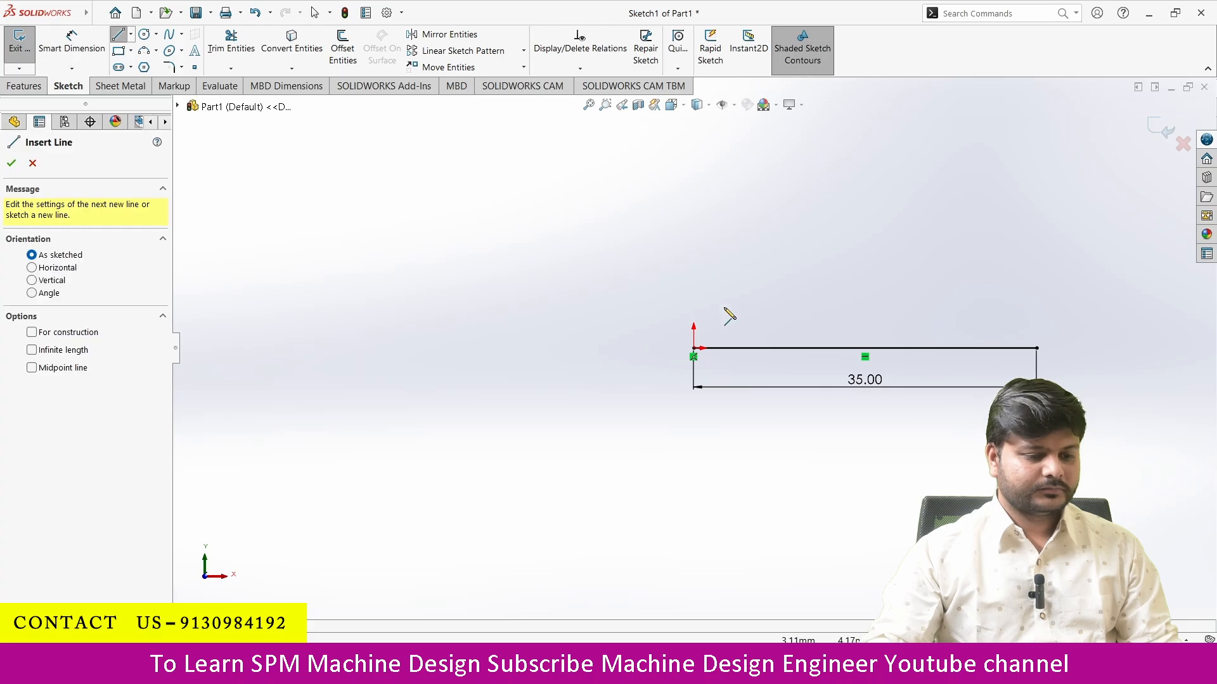
{"action": "left_click", "coordinate": [694, 348]}
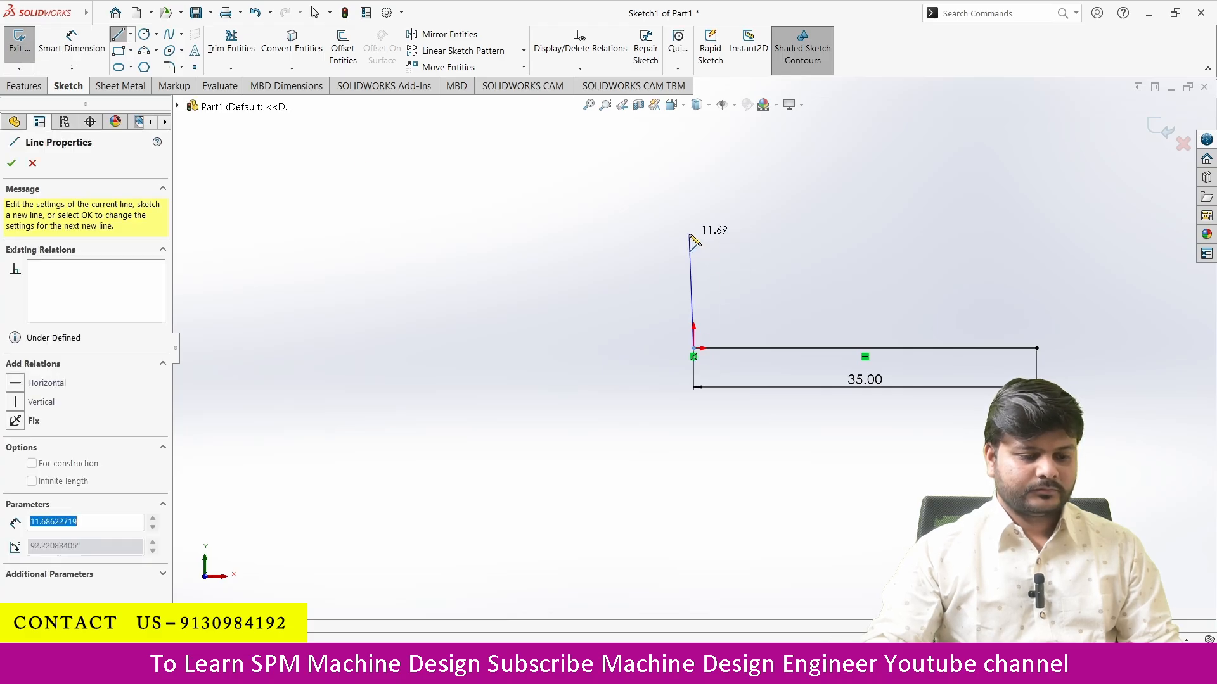
{"action": "left_click", "coordinate": [690, 235]}
{"action": "left_click", "coordinate": [790, 234]}
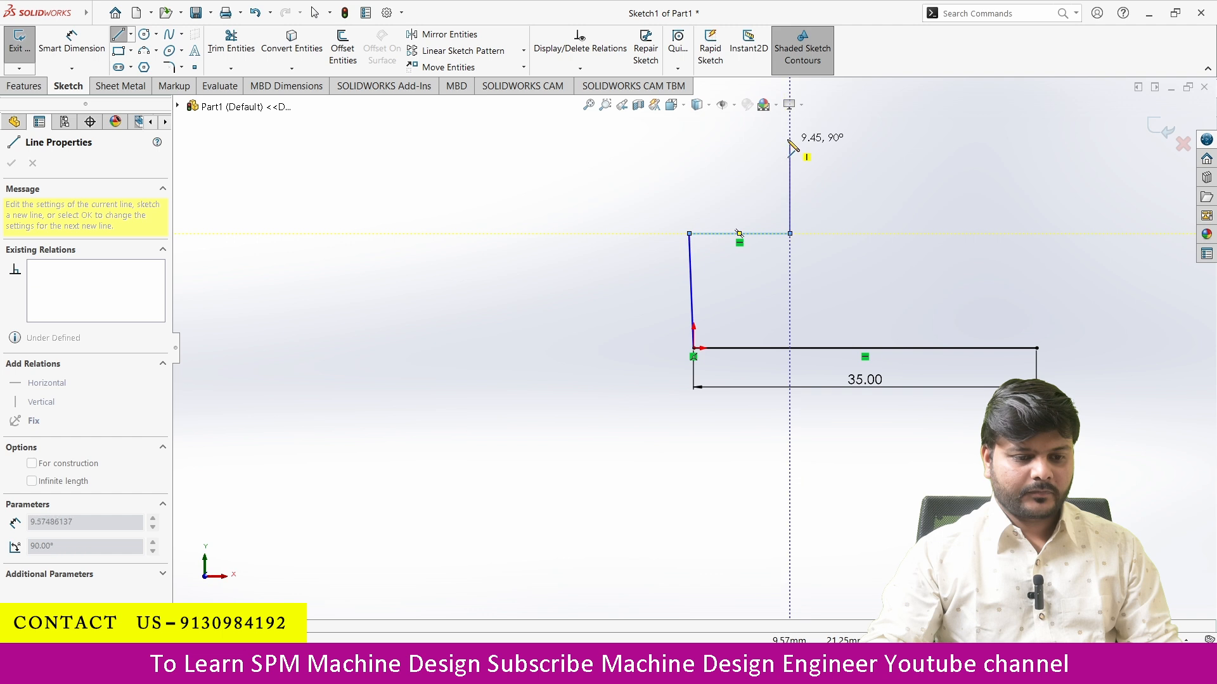
{"action": "left_click", "coordinate": [790, 128]}
{"action": "key", "text": "Escape"}
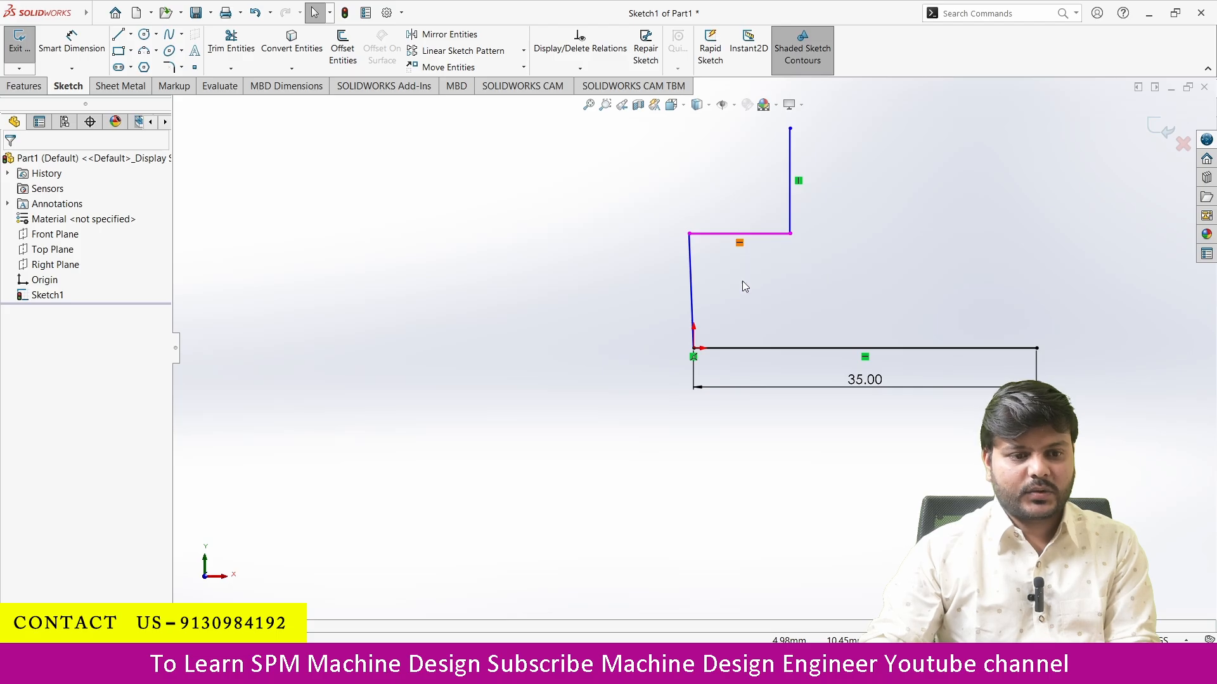
Add a Vertical relation to the slightly slanted line that rises from the origin.
{"action": "left_click", "coordinate": [692, 285]}
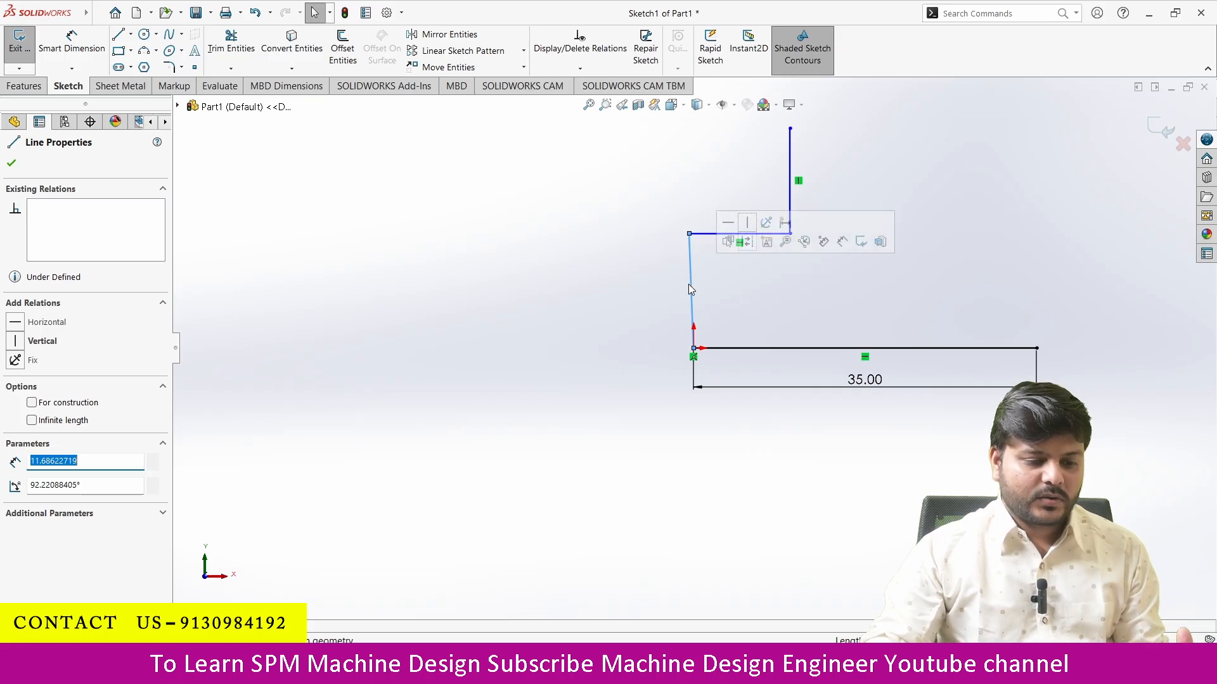
{"action": "left_click", "coordinate": [747, 224]}
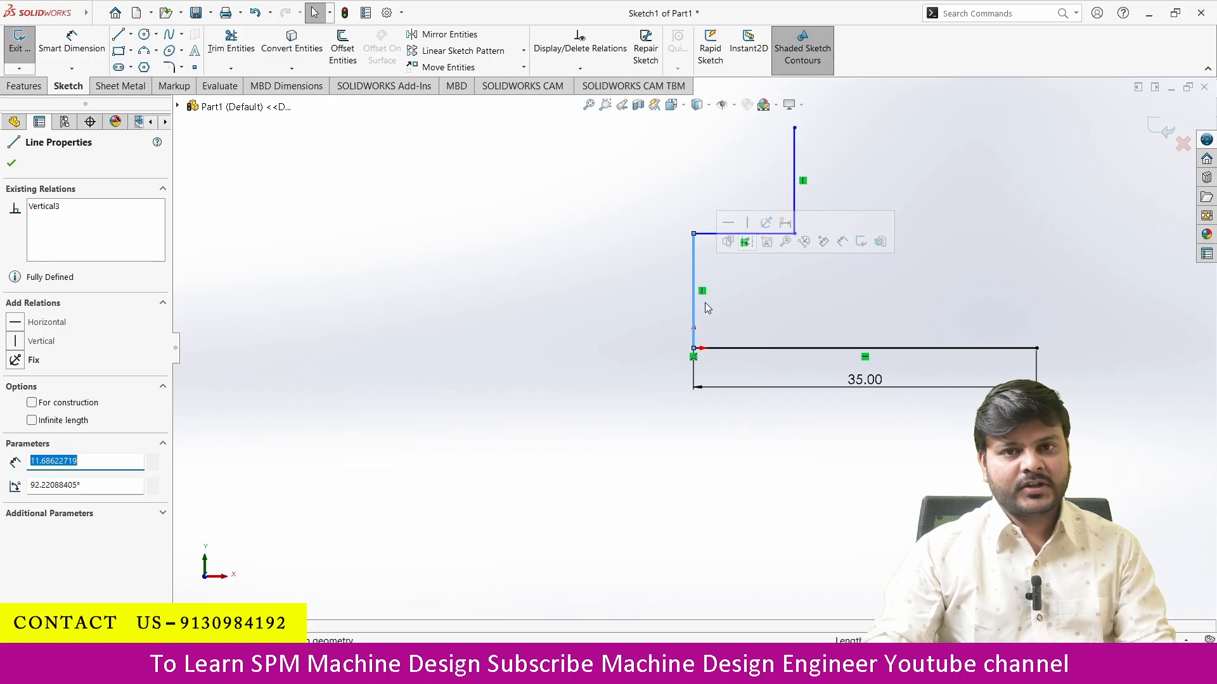
{"action": "scroll", "coordinate": [730, 455], "scroll_direction": "up", "scroll_amount": 2}
{"action": "scroll", "coordinate": [709, 422], "scroll_direction": "up", "scroll_amount": 3}
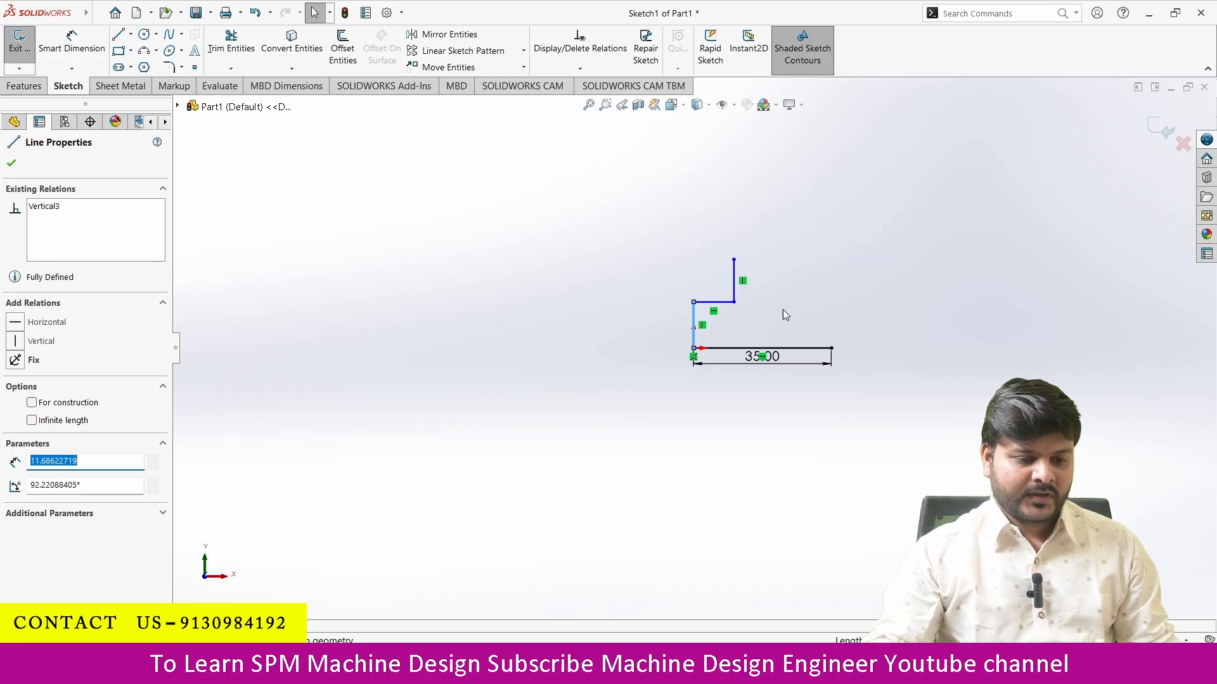
{"action": "scroll", "coordinate": [782, 298], "scroll_direction": "down", "scroll_amount": 3}
Check the web height in the PDF drawing and dimension the upper vertical line to 25 mm.
{"action": "key", "text": "alt+Tab"}
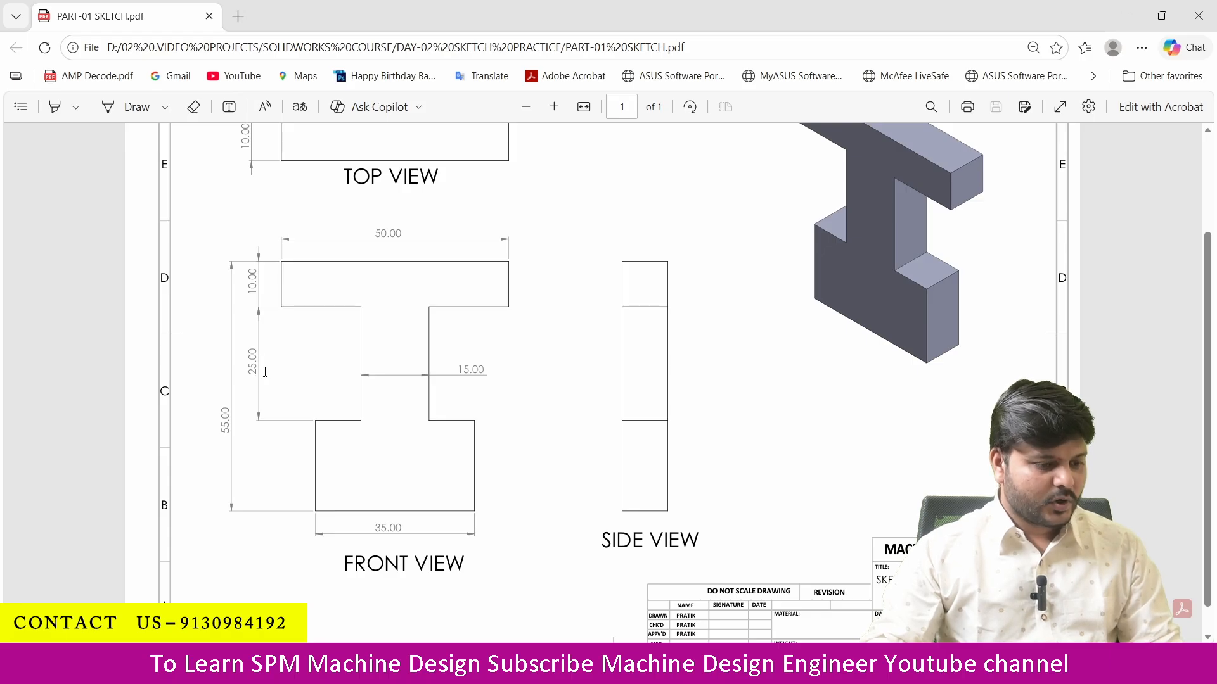
{"action": "key", "text": "alt+Tab"}
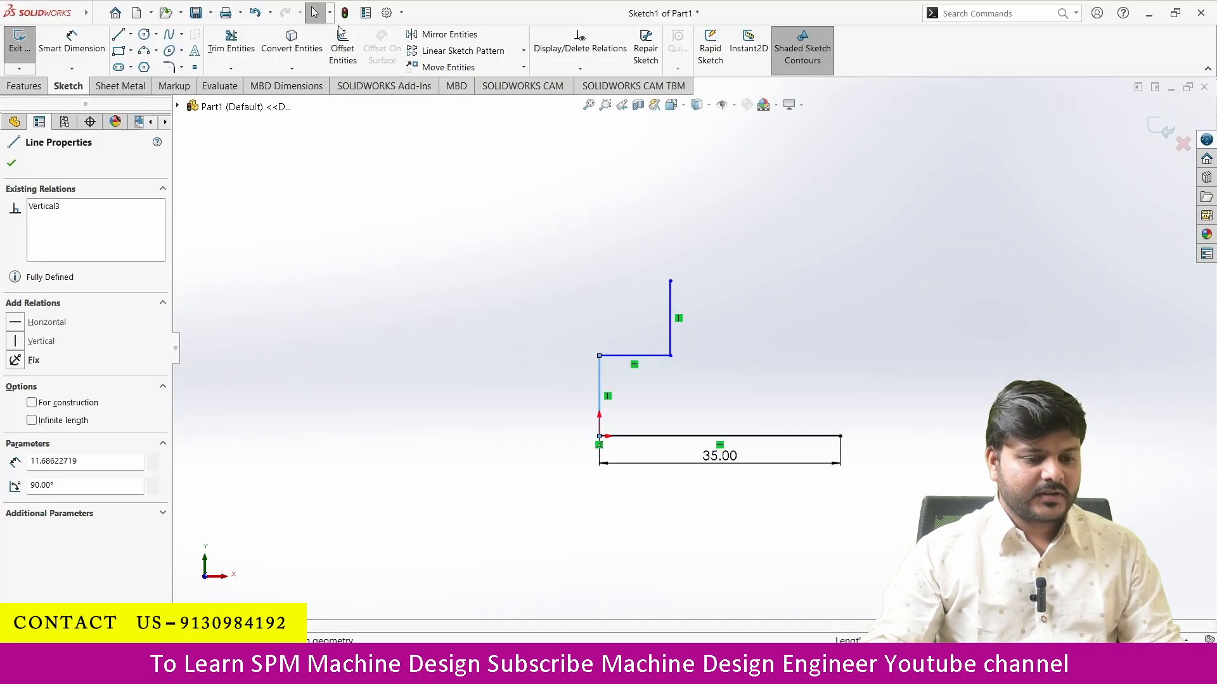
{"action": "left_click", "coordinate": [62, 39]}
{"action": "left_click", "coordinate": [670, 306]}
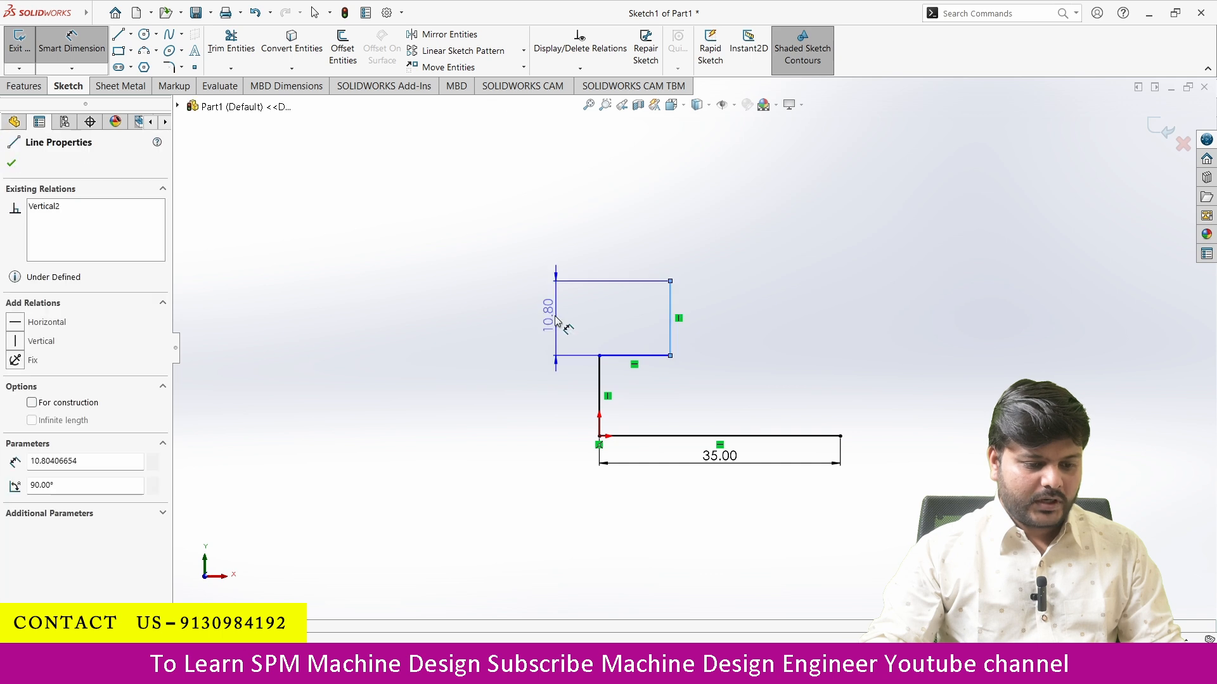
{"action": "left_click", "coordinate": [550, 320]}
{"action": "type", "text": "25"}
{"action": "key", "text": "Return"}
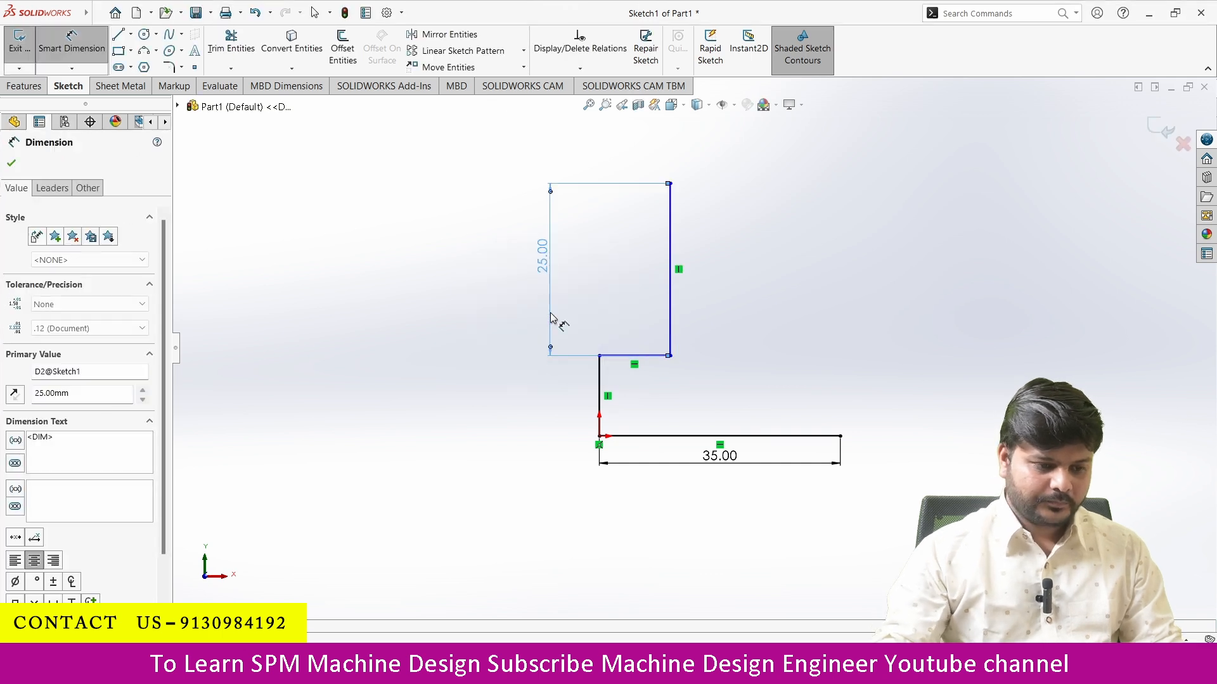
Sketch the top flange from the 25 mm line's upper end: about 11.5 mm outward, up, about 47 mm across, and down to web-top level.
{"action": "scroll", "coordinate": [697, 380], "scroll_direction": "up", "scroll_amount": 3}
{"action": "scroll", "coordinate": [680, 212], "scroll_direction": "down", "scroll_amount": 3}
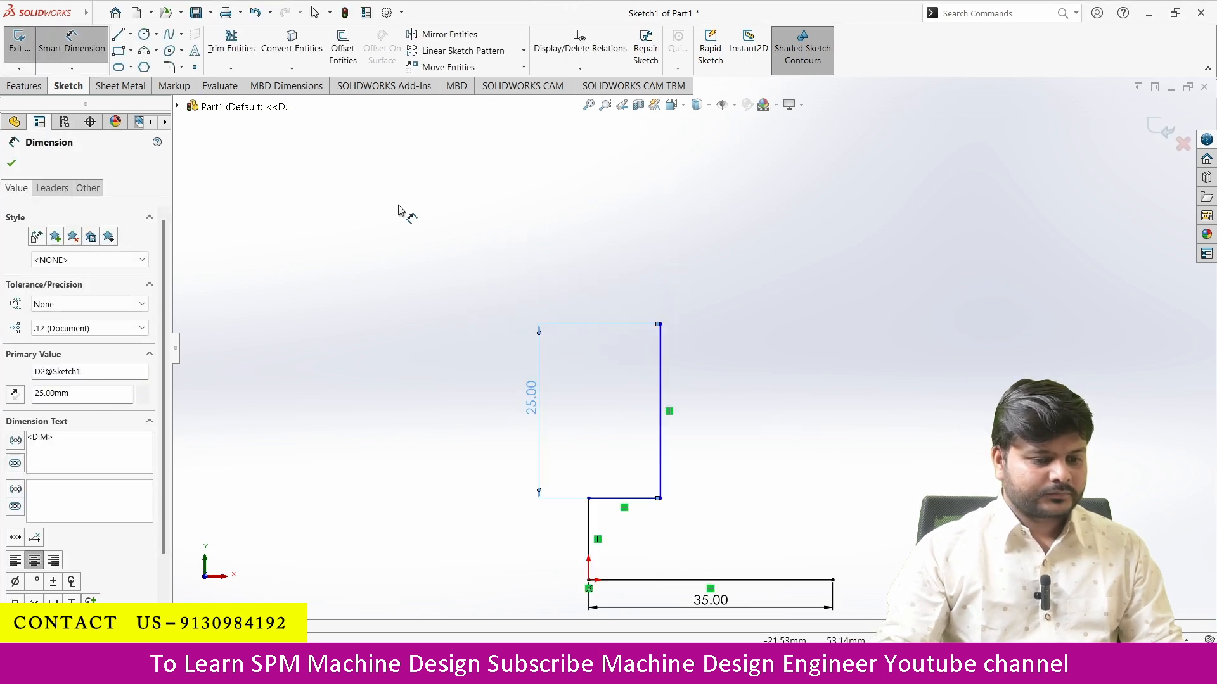
{"action": "left_click", "coordinate": [118, 33]}
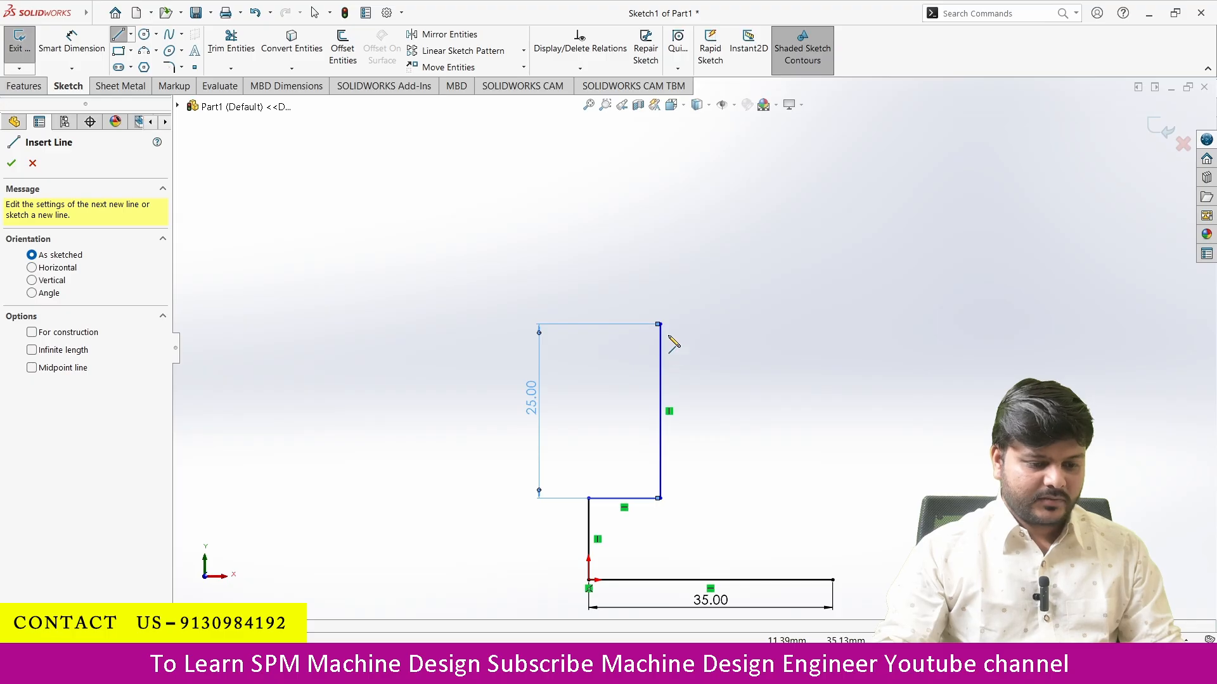
{"action": "left_click", "coordinate": [660, 324]}
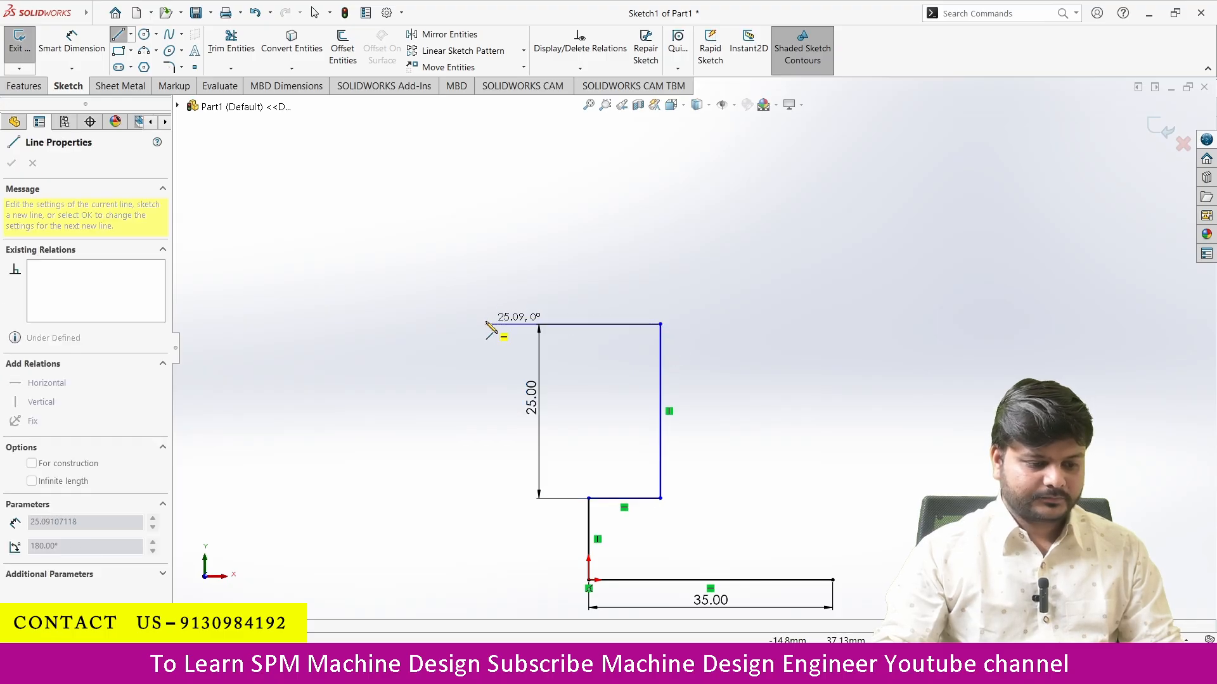
{"action": "left_click", "coordinate": [580, 324]}
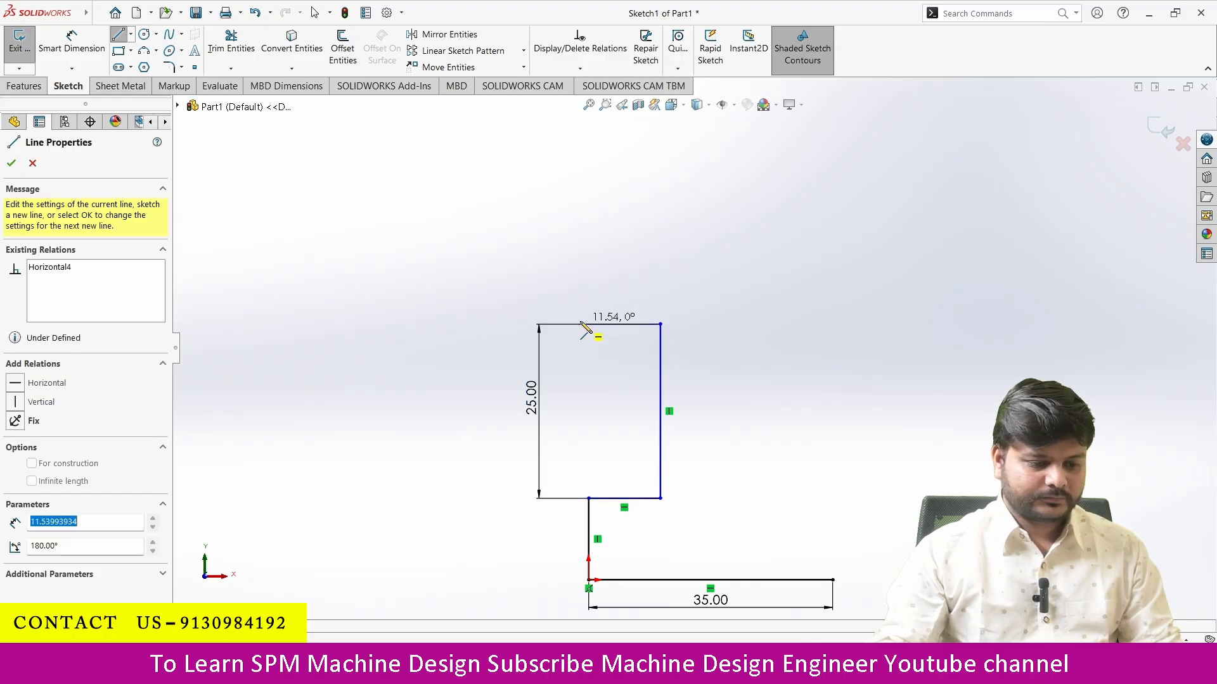
{"action": "left_click", "coordinate": [580, 255]}
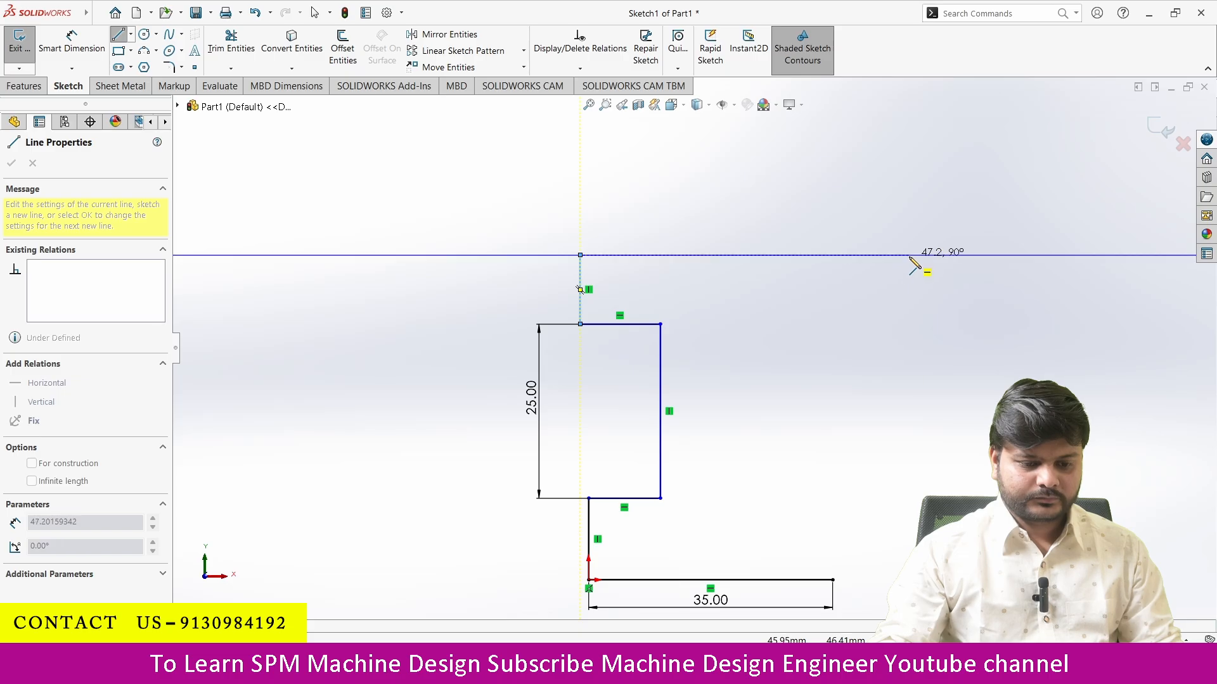
{"action": "left_click", "coordinate": [909, 256]}
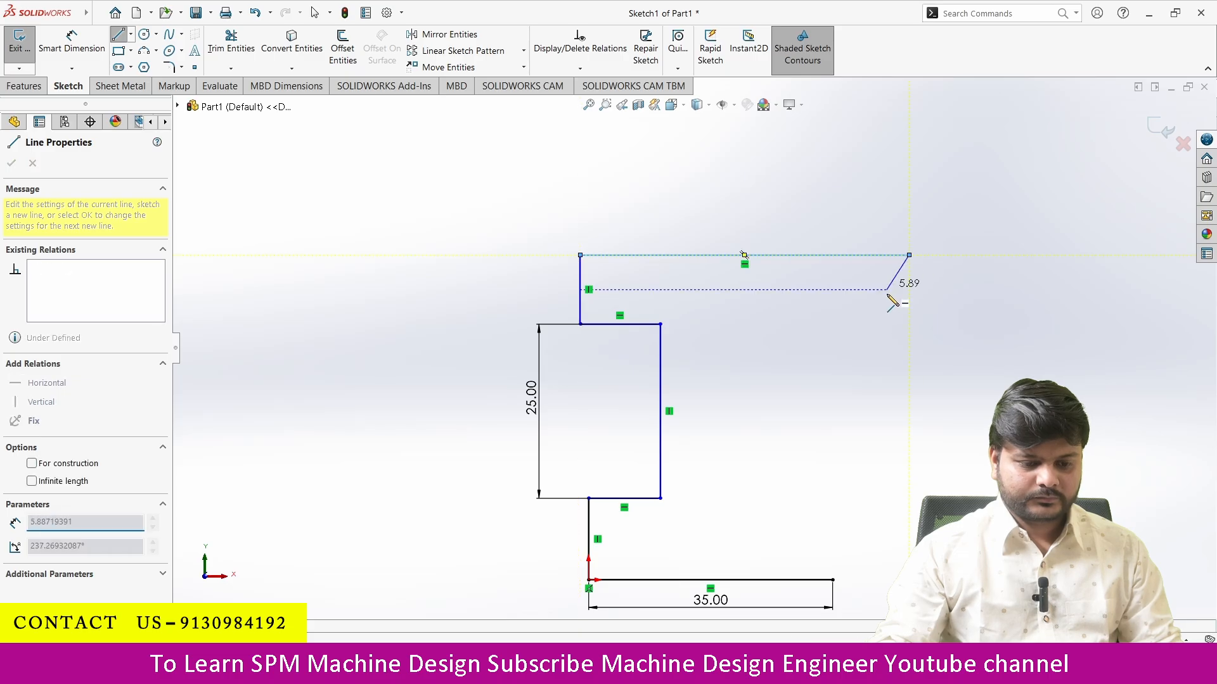
{"action": "left_click", "coordinate": [909, 324]}
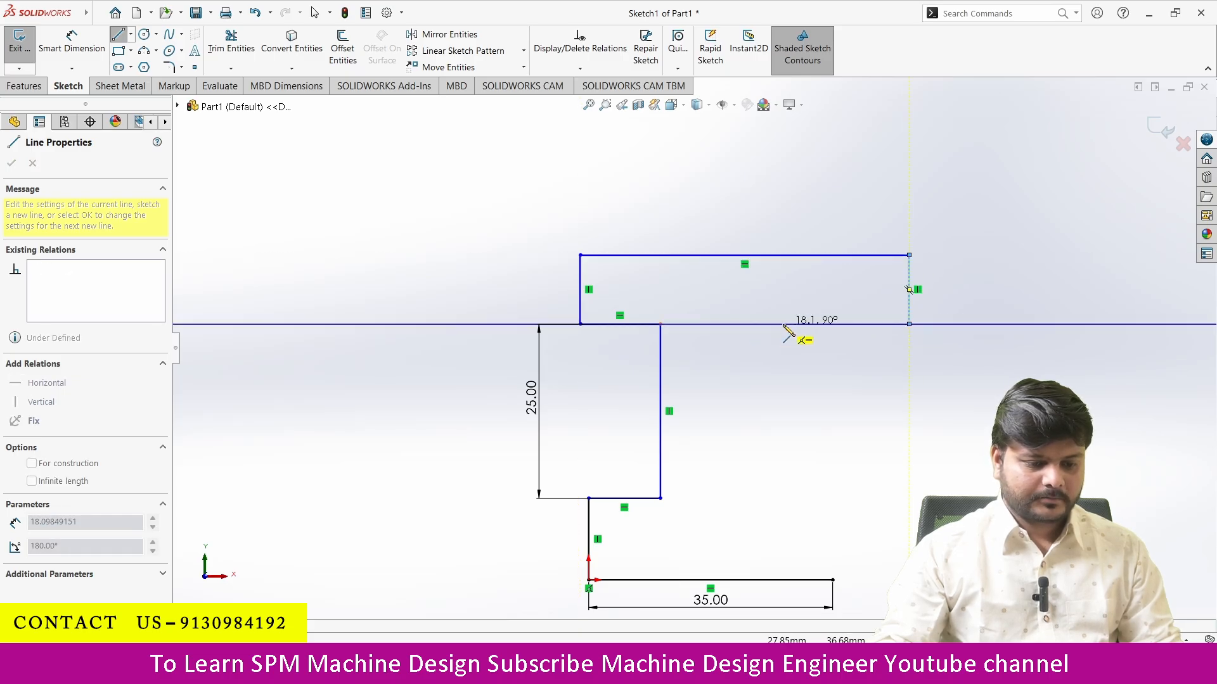
Close the profile with lines inward under the flange, down the web, outward at the base step, and down to the base line's free end.
{"action": "left_click", "coordinate": [783, 325]}
{"action": "left_click", "coordinate": [787, 498]}
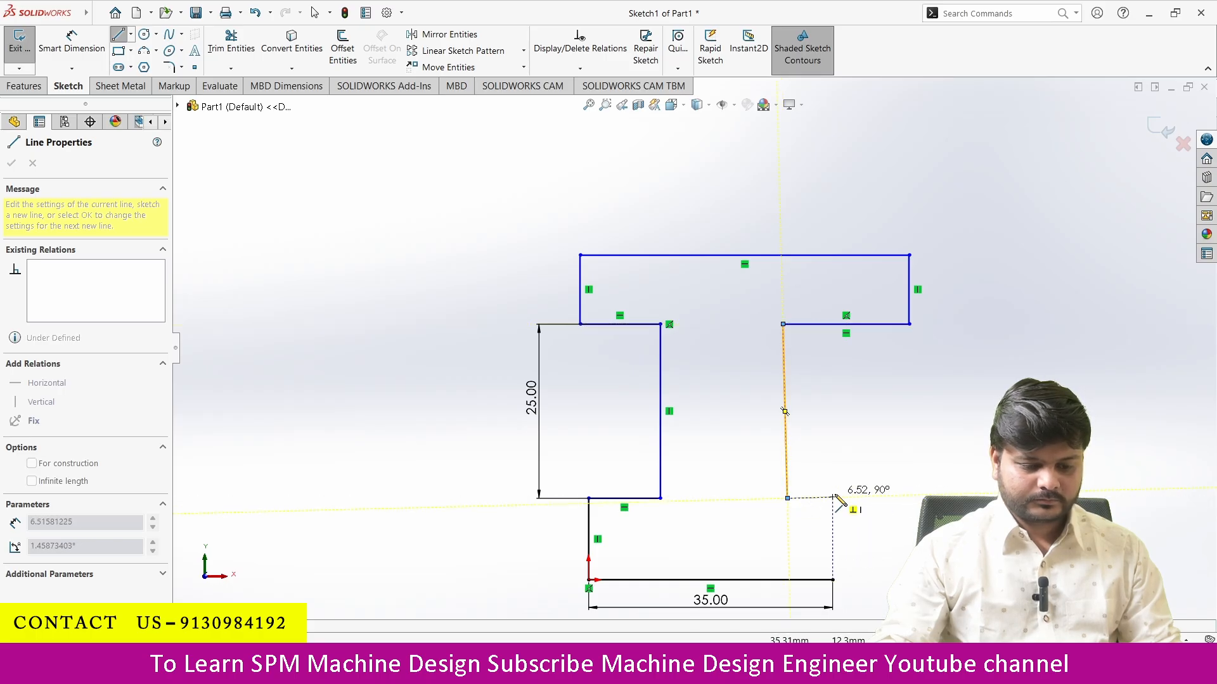
{"action": "left_click", "coordinate": [832, 498]}
{"action": "left_click", "coordinate": [833, 580]}
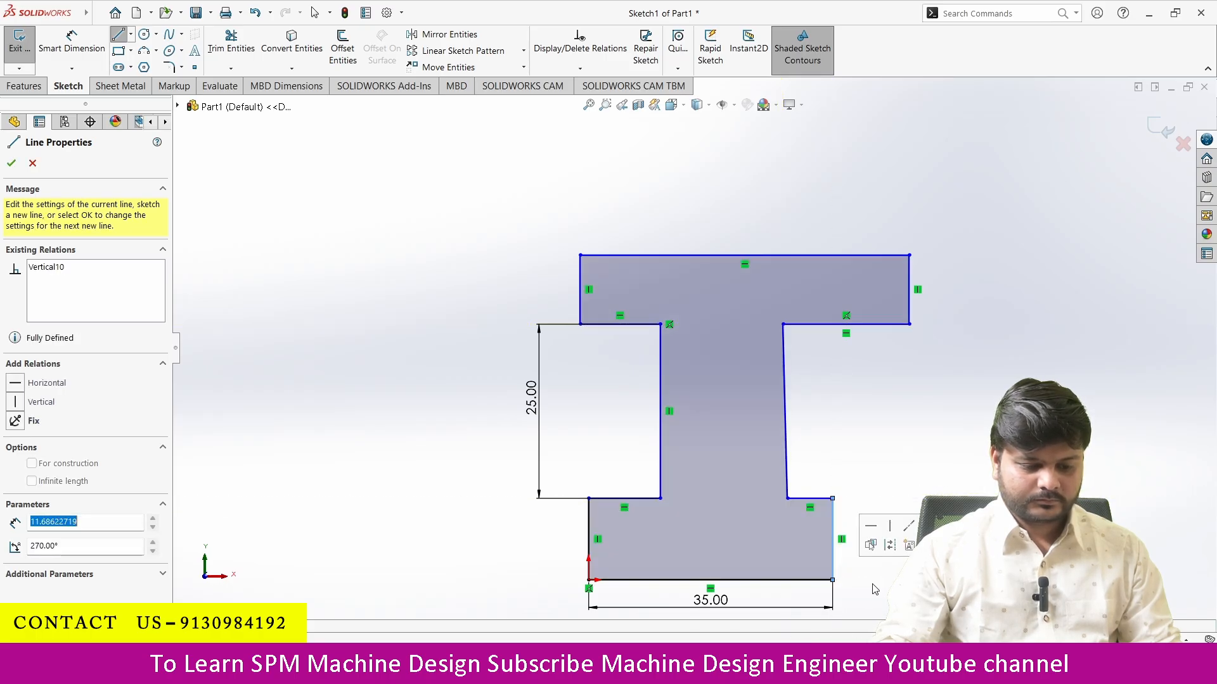
{"action": "scroll", "coordinate": [675, 330], "scroll_direction": "up", "scroll_amount": 2}
{"action": "scroll", "coordinate": [720, 382], "scroll_direction": "down", "scroll_amount": 2}
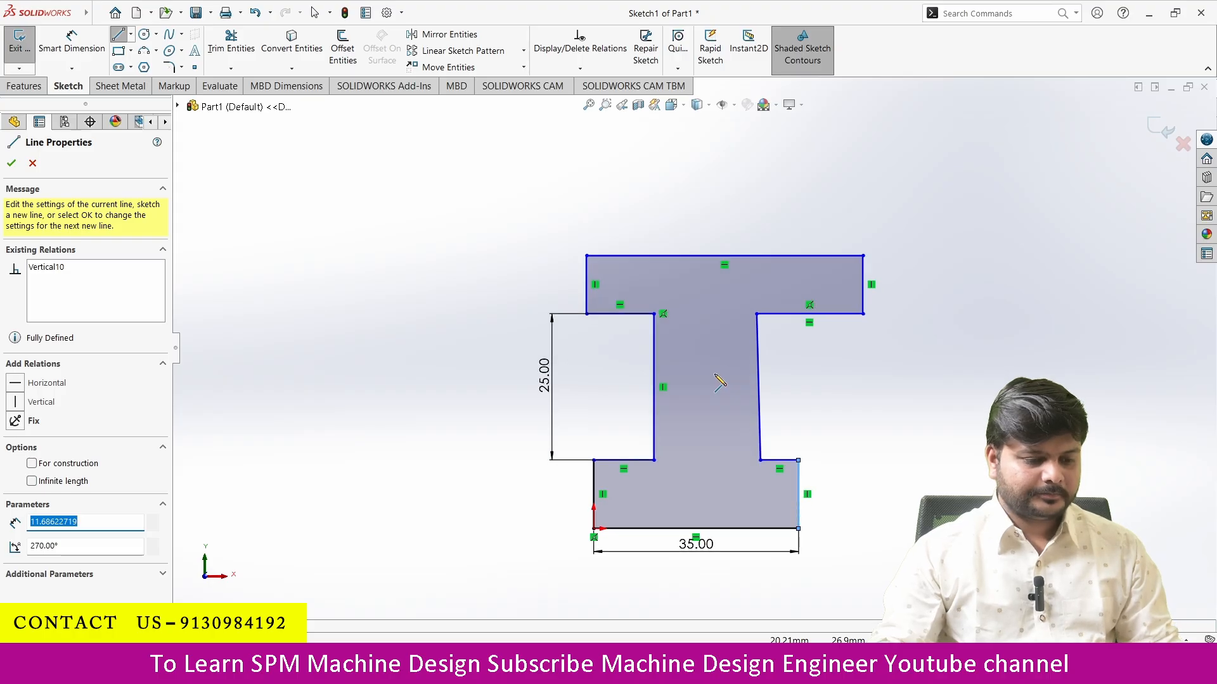
Check the flange thickness in the PDF drawing and dimension the flange's left vertical edge to 10 mm.
{"action": "key", "text": "alt+Tab"}
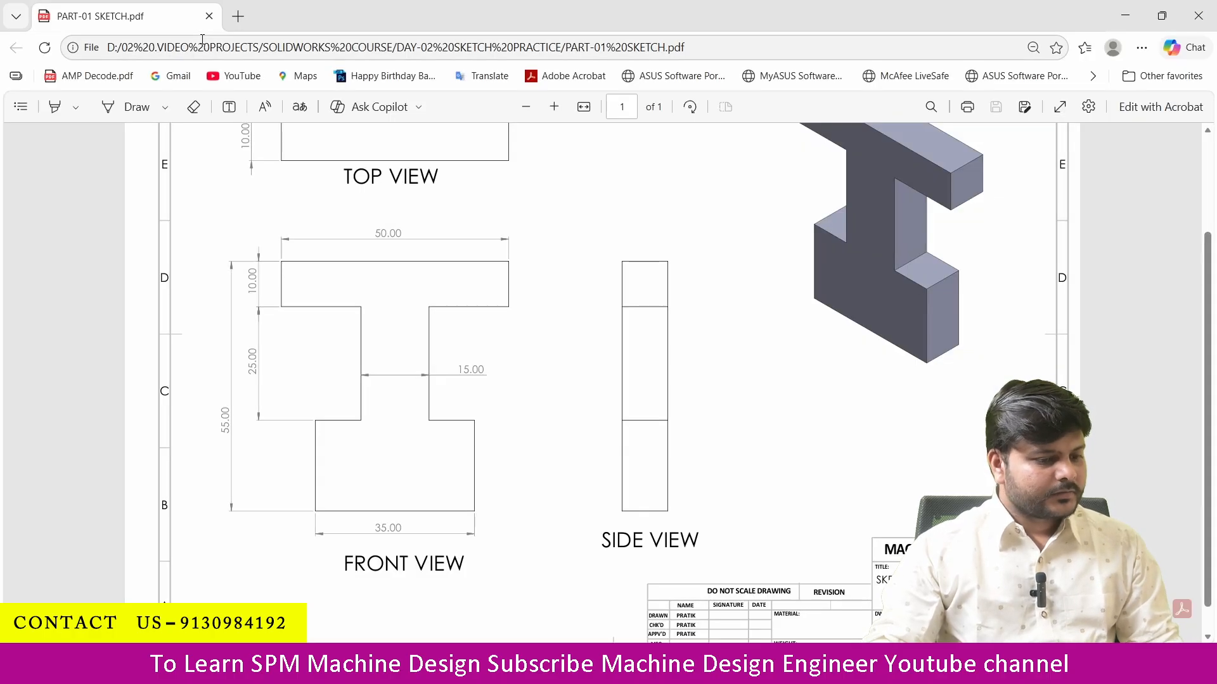
{"action": "key", "text": "alt+Tab"}
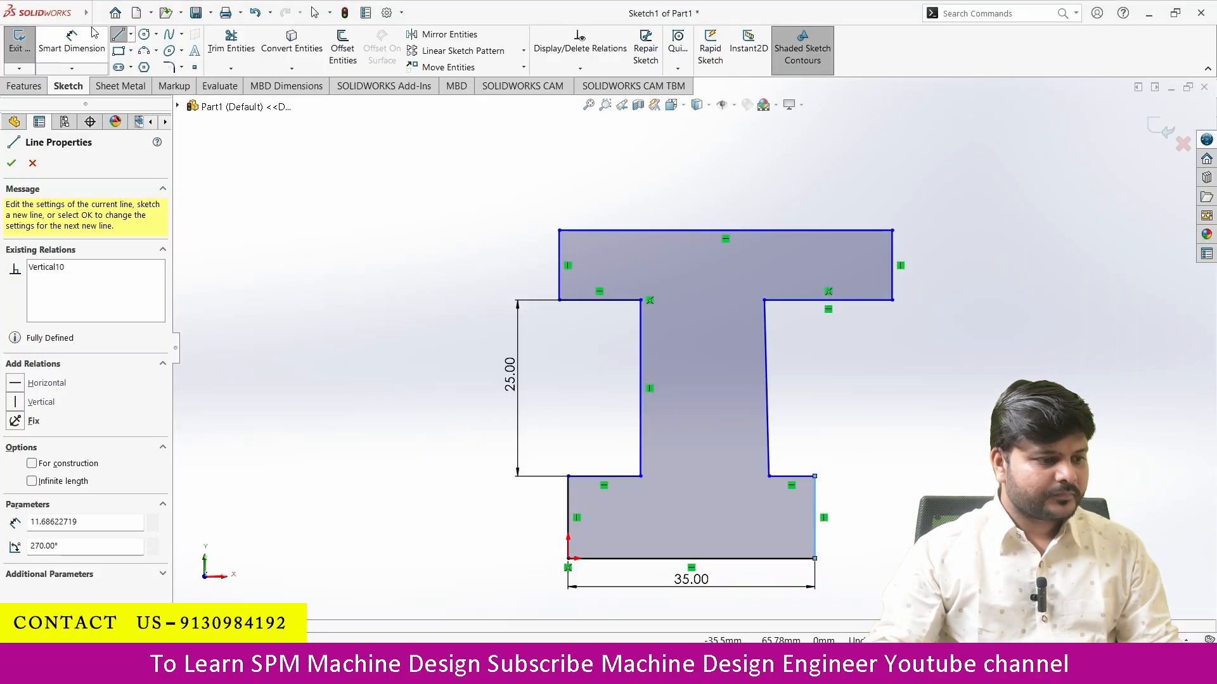
{"action": "left_click", "coordinate": [86, 39]}
{"action": "left_click", "coordinate": [559, 281]}
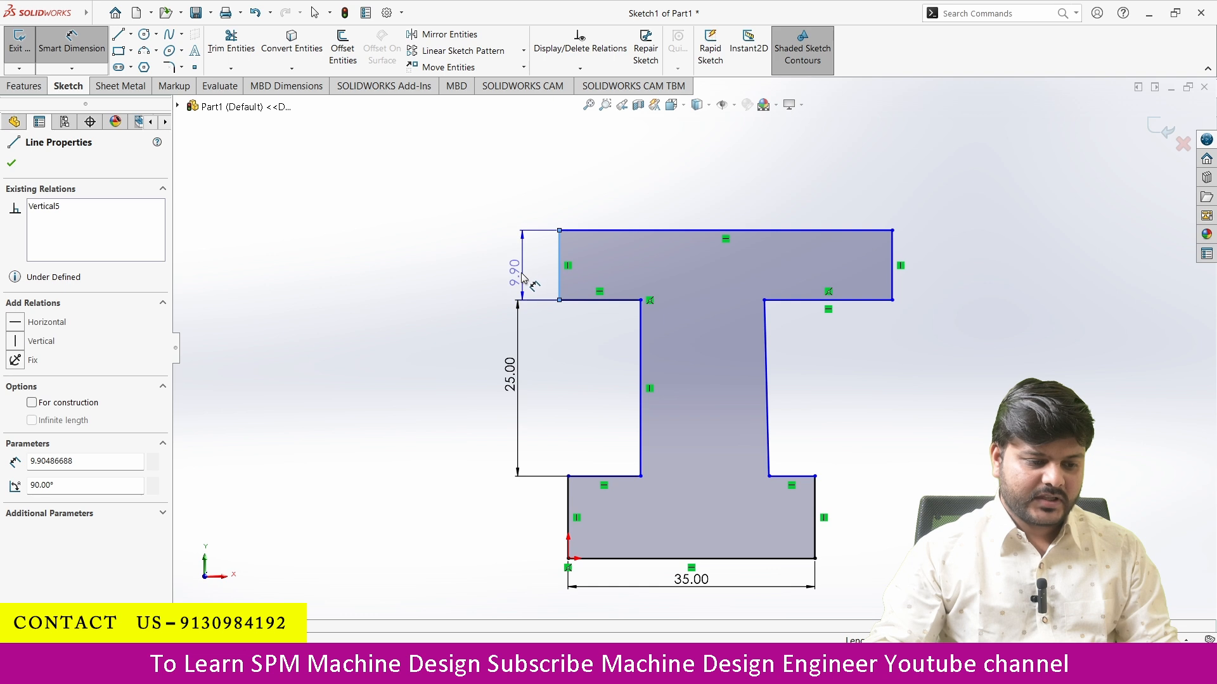
{"action": "left_click", "coordinate": [515, 271]}
{"action": "type", "text": "10.00mm"}
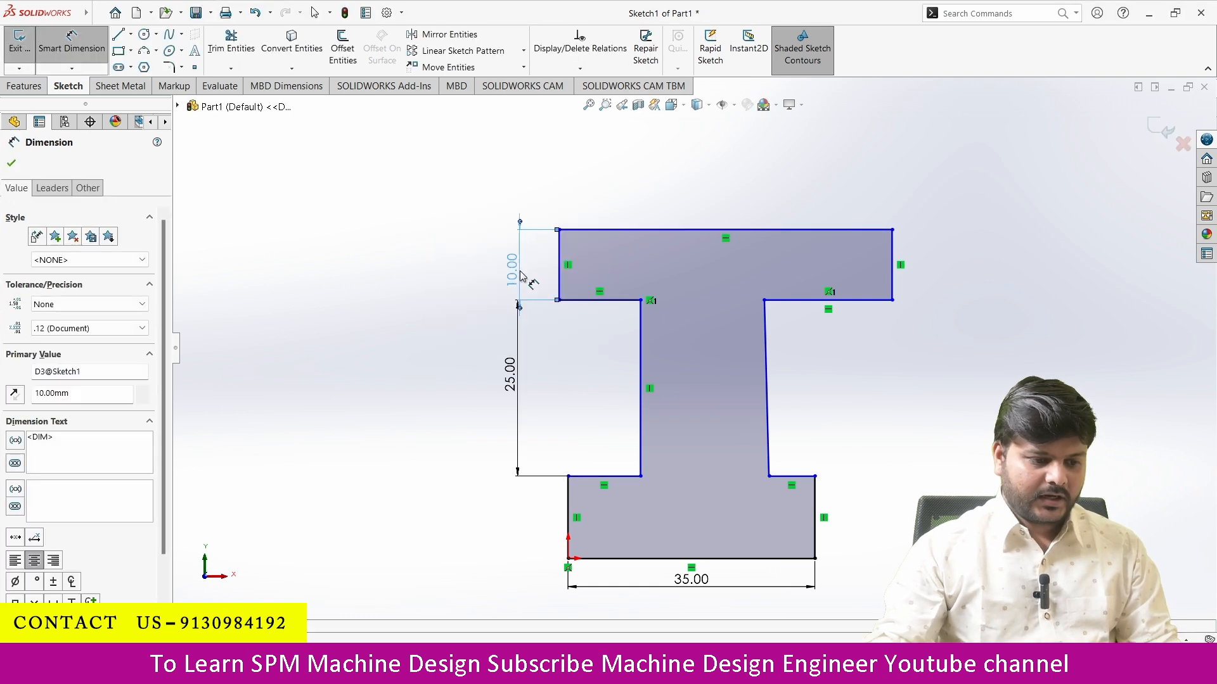
Check the overall height in the PDF drawing and dimension the distance between the profile's top and base lines to 55 mm.
{"action": "key", "text": "alt+Tab"}
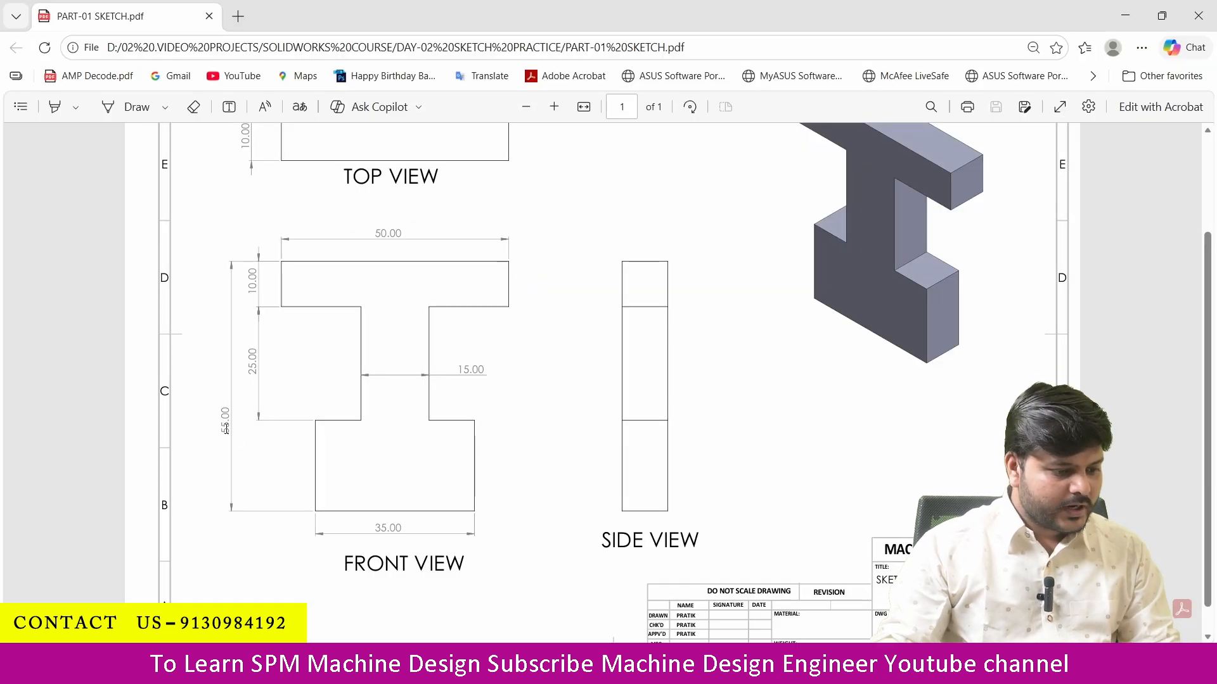
{"action": "key", "text": "alt+Tab"}
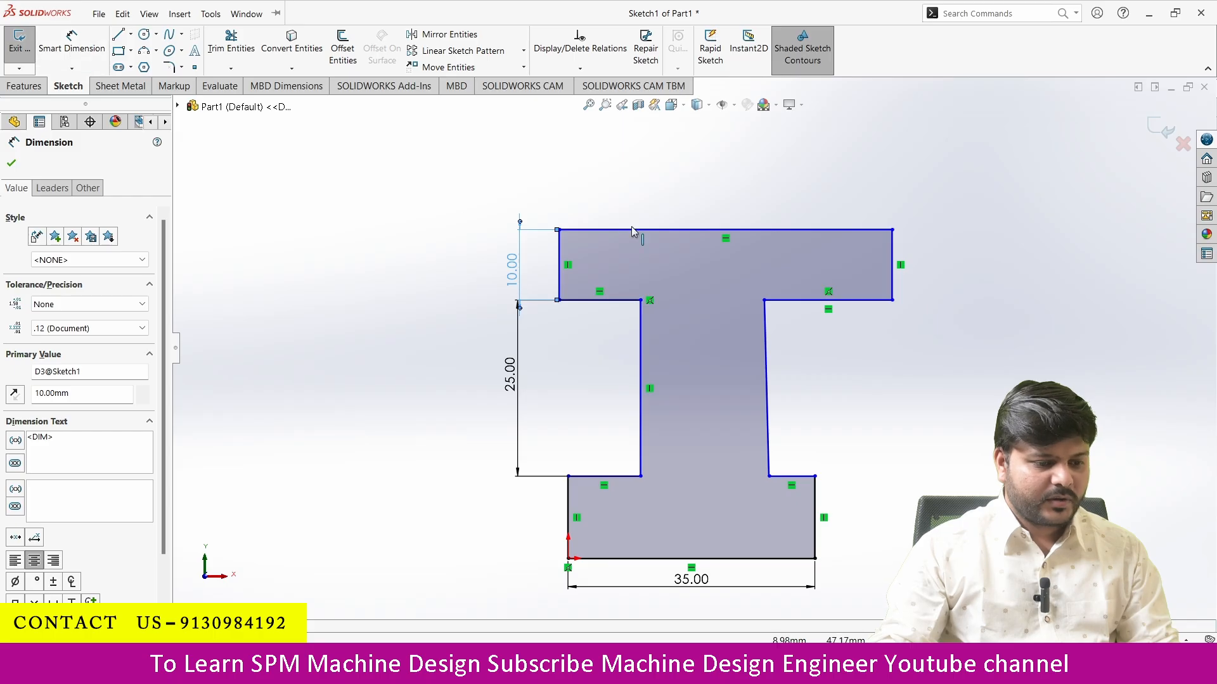
{"action": "left_click", "coordinate": [79, 51]}
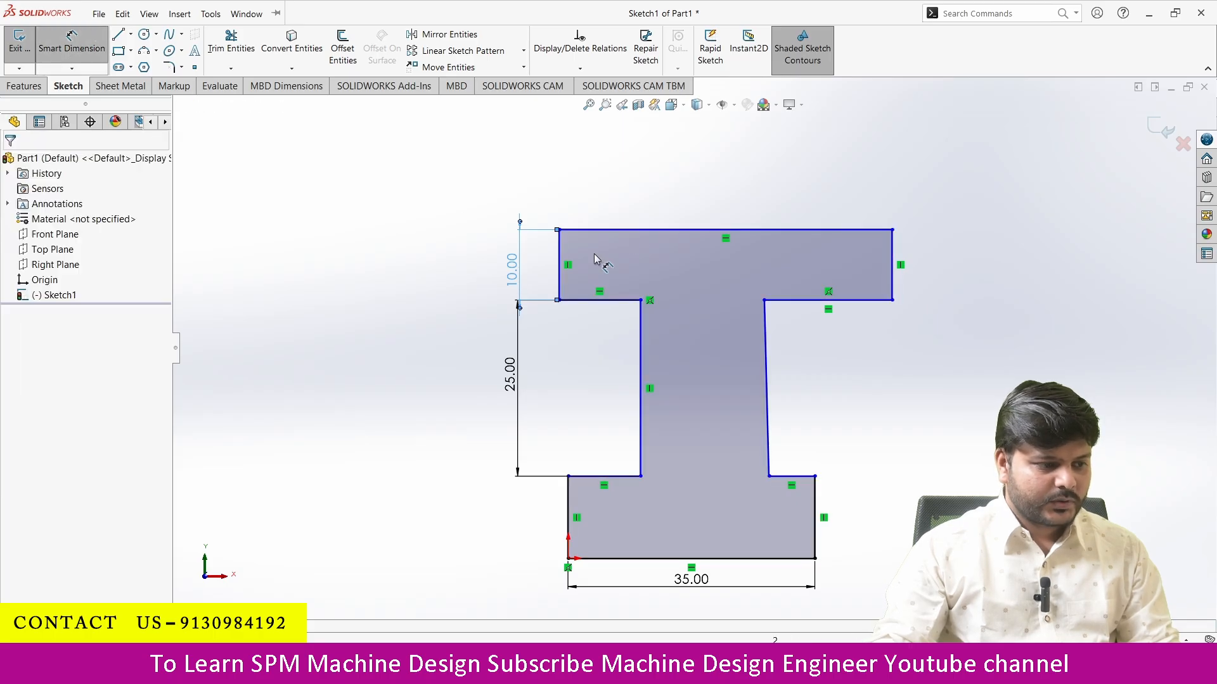
{"action": "left_click", "coordinate": [623, 231]}
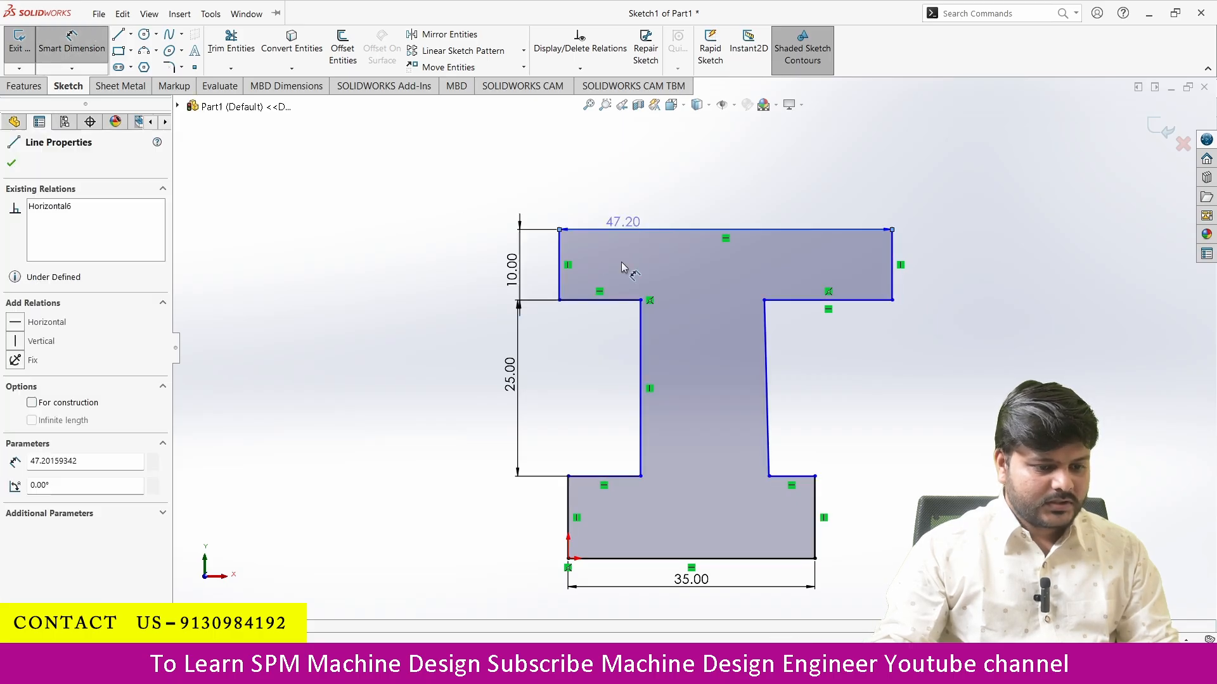
{"action": "left_click", "coordinate": [605, 558]}
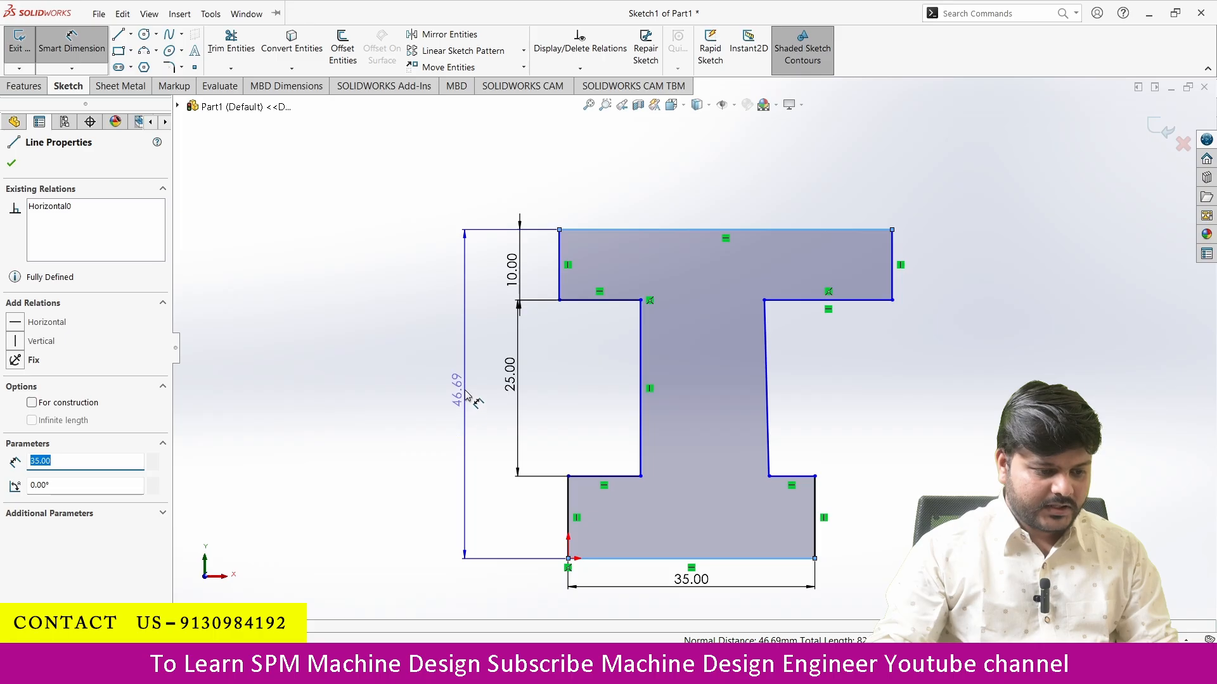
{"action": "left_click", "coordinate": [466, 394]}
{"action": "type", "text": "55"}
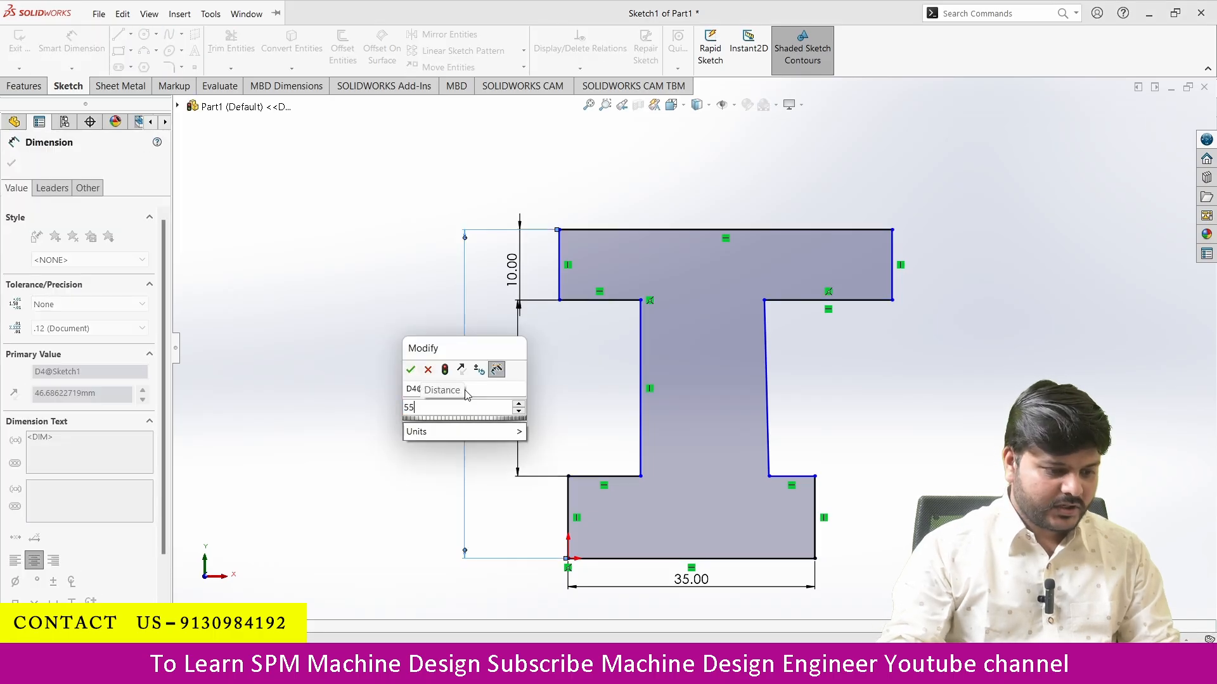
{"action": "key", "text": "Return"}
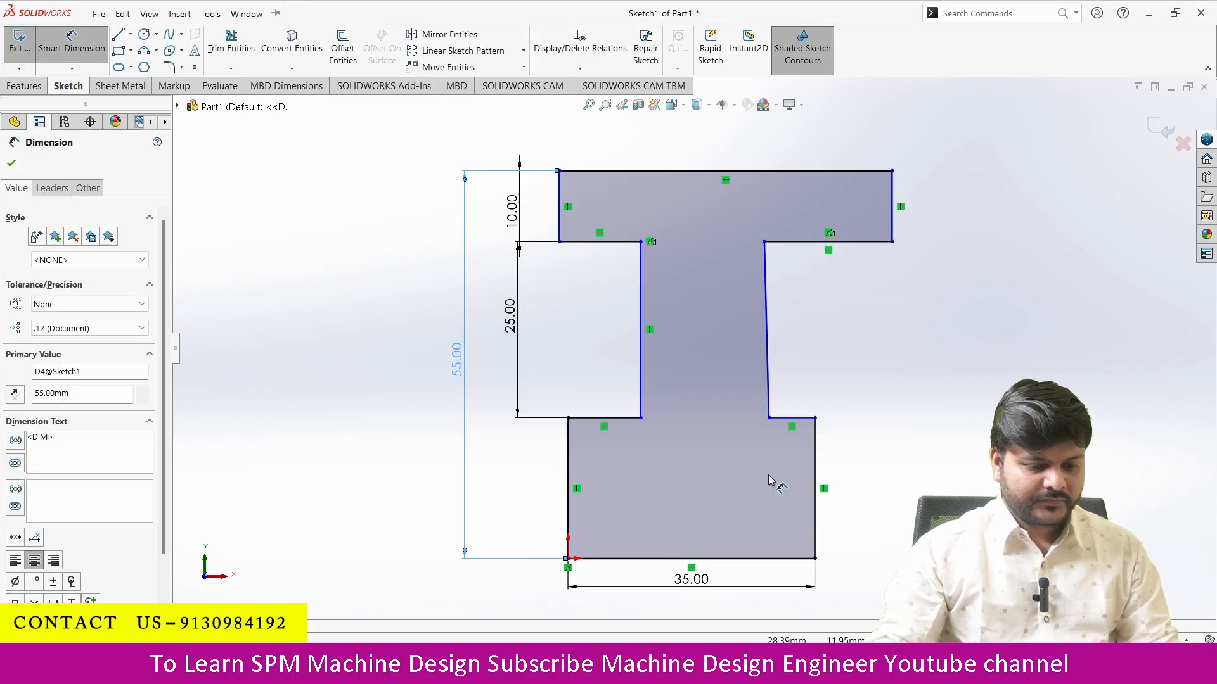
Check the flange width in the PDF drawing and dimension the top horizontal line to 50 mm.
{"action": "key", "text": "alt+Tab"}
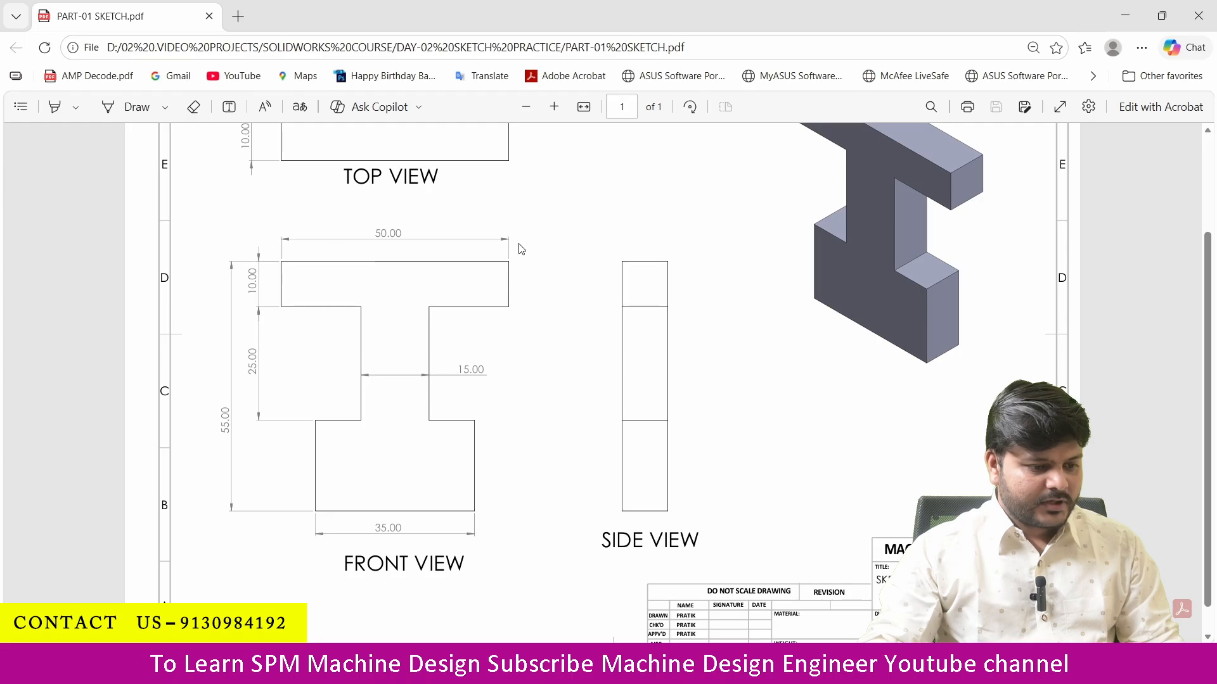
{"action": "key", "text": "alt+Tab"}
{"action": "left_click", "coordinate": [725, 175]}
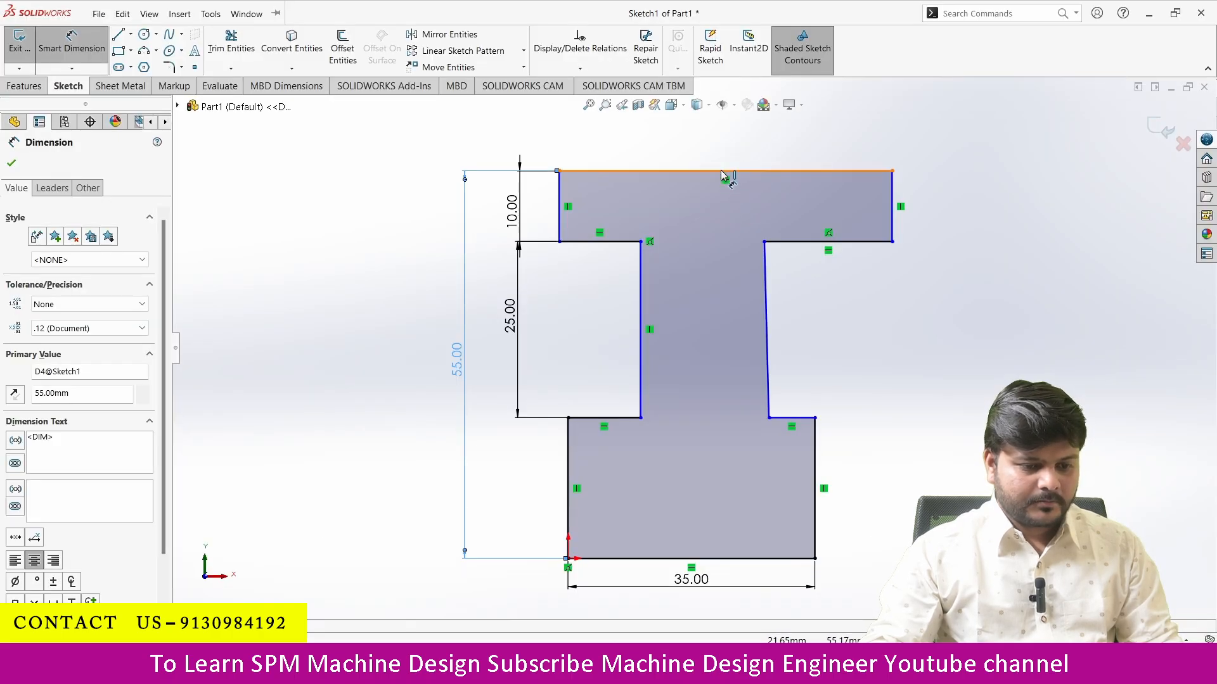
{"action": "left_click", "coordinate": [715, 144]}
{"action": "type", "text": "50"}
{"action": "key", "text": "Return"}
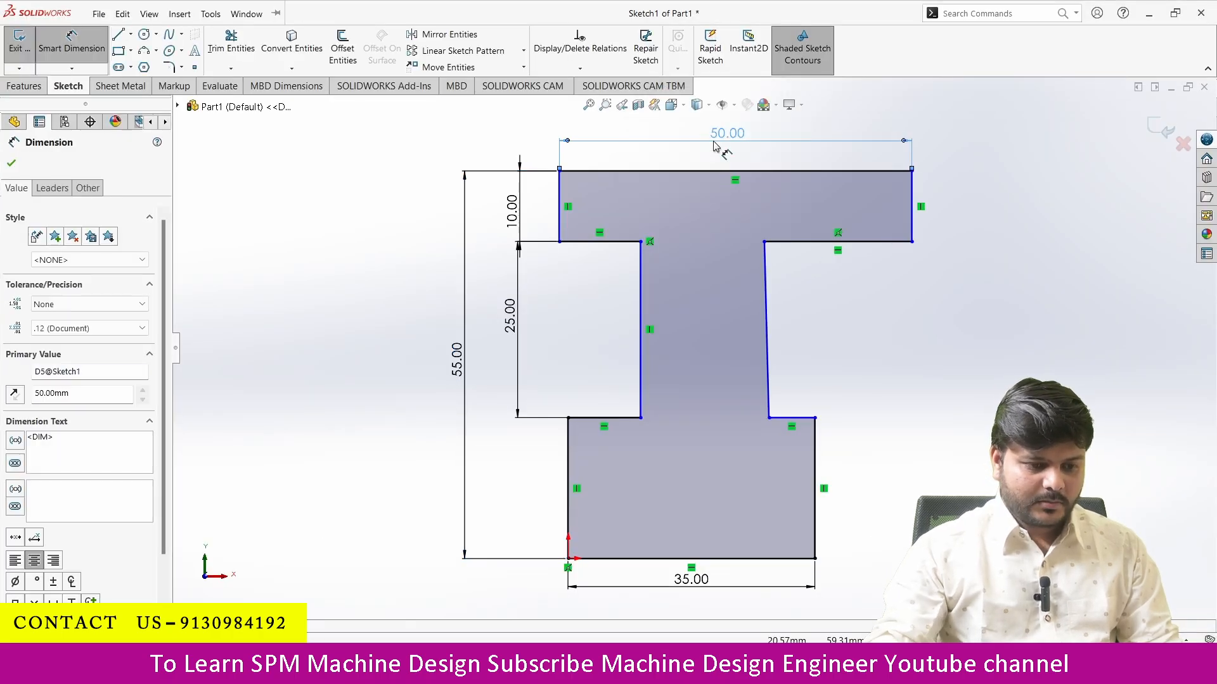
{"action": "key", "text": "alt+Tab"}
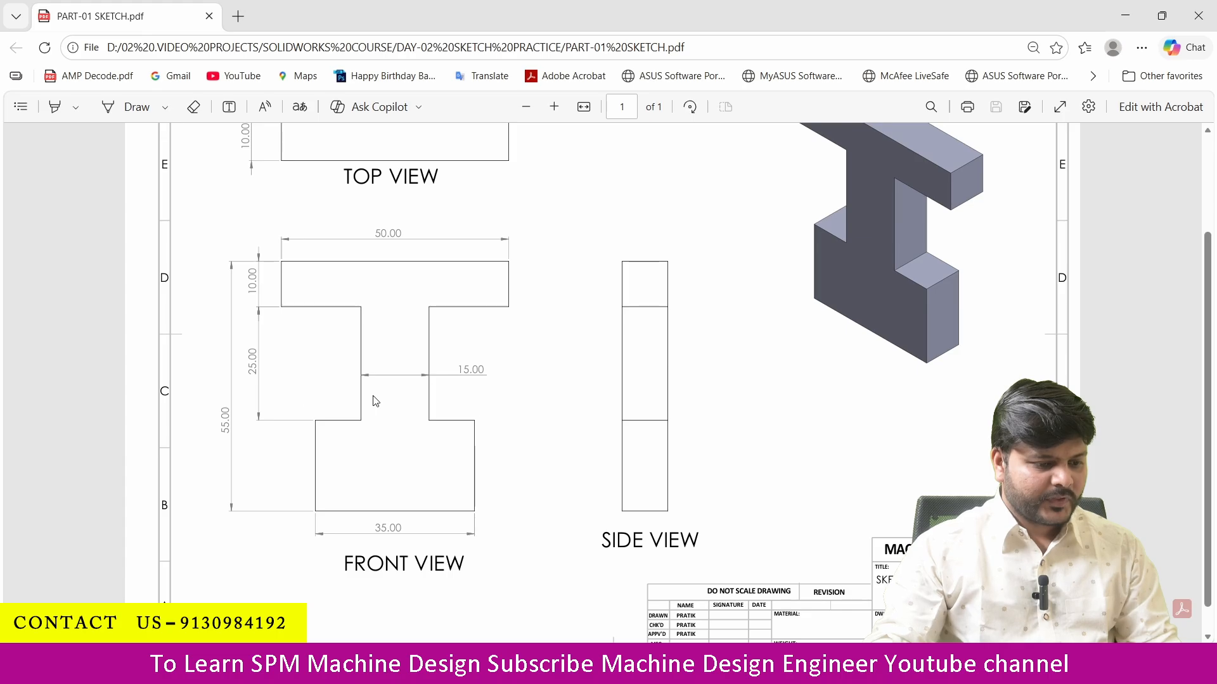
{"action": "key", "text": "alt+Tab"}
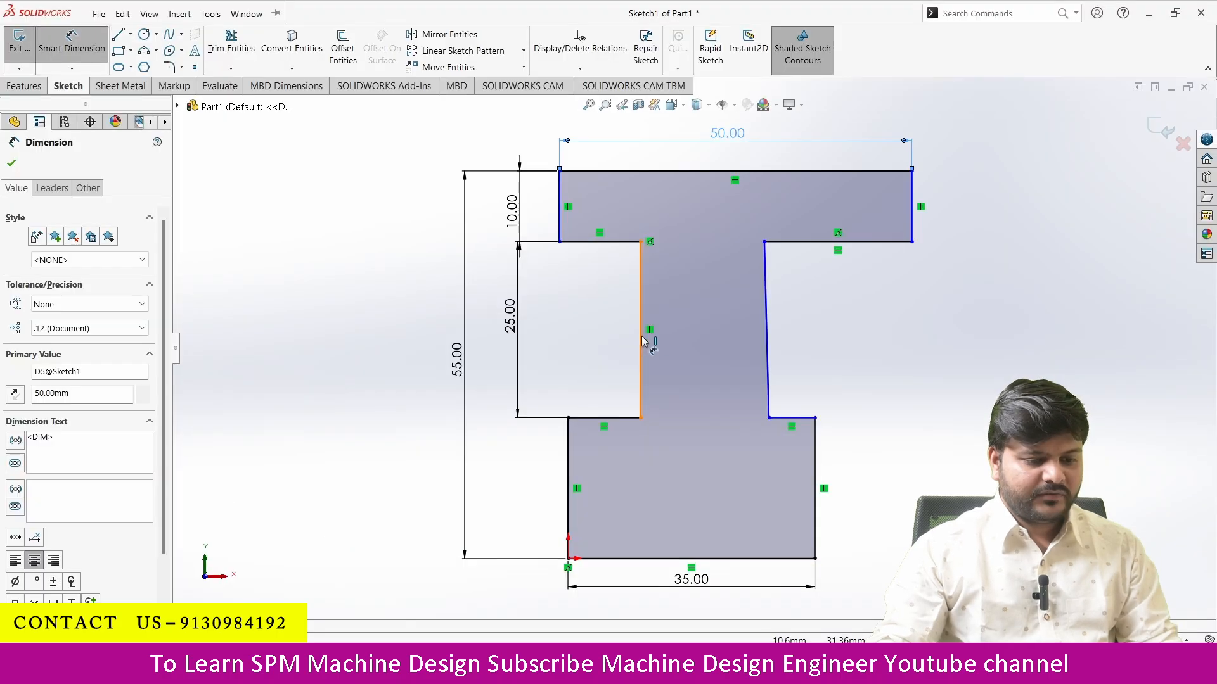
{"action": "left_click", "coordinate": [641, 339]}
{"action": "left_click", "coordinate": [767, 335]}
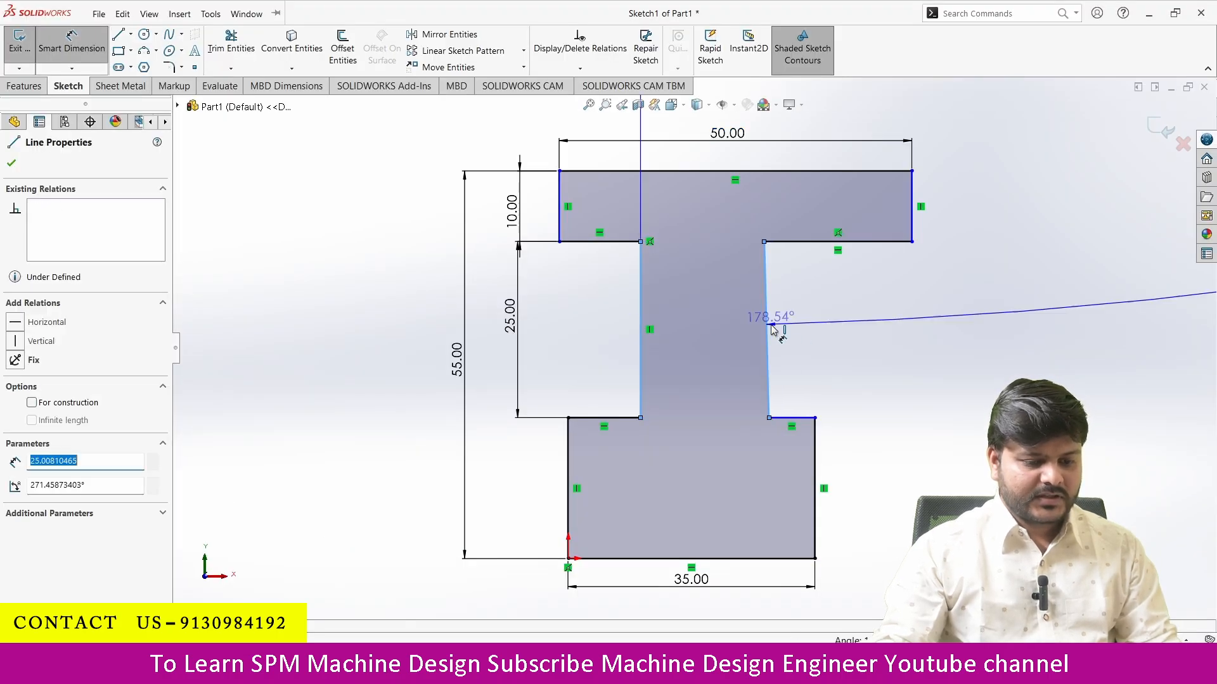
{"action": "key", "text": "Escape"}
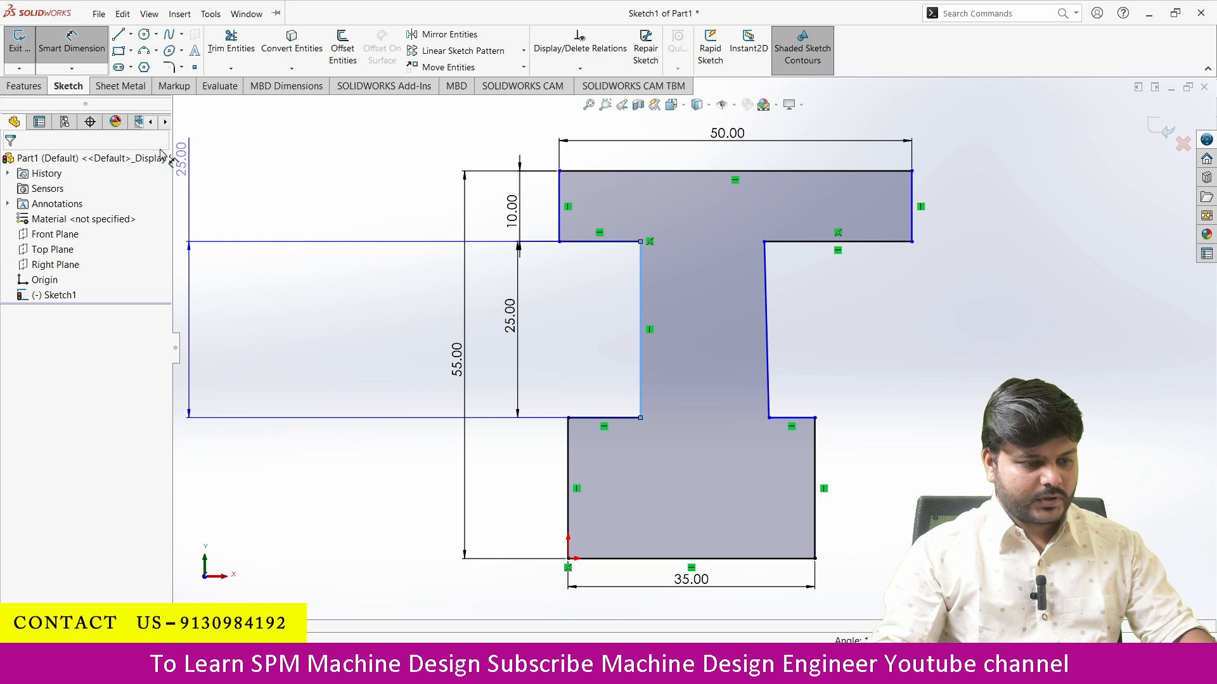
{"action": "left_click", "coordinate": [71, 41]}
{"action": "left_click", "coordinate": [642, 371]}
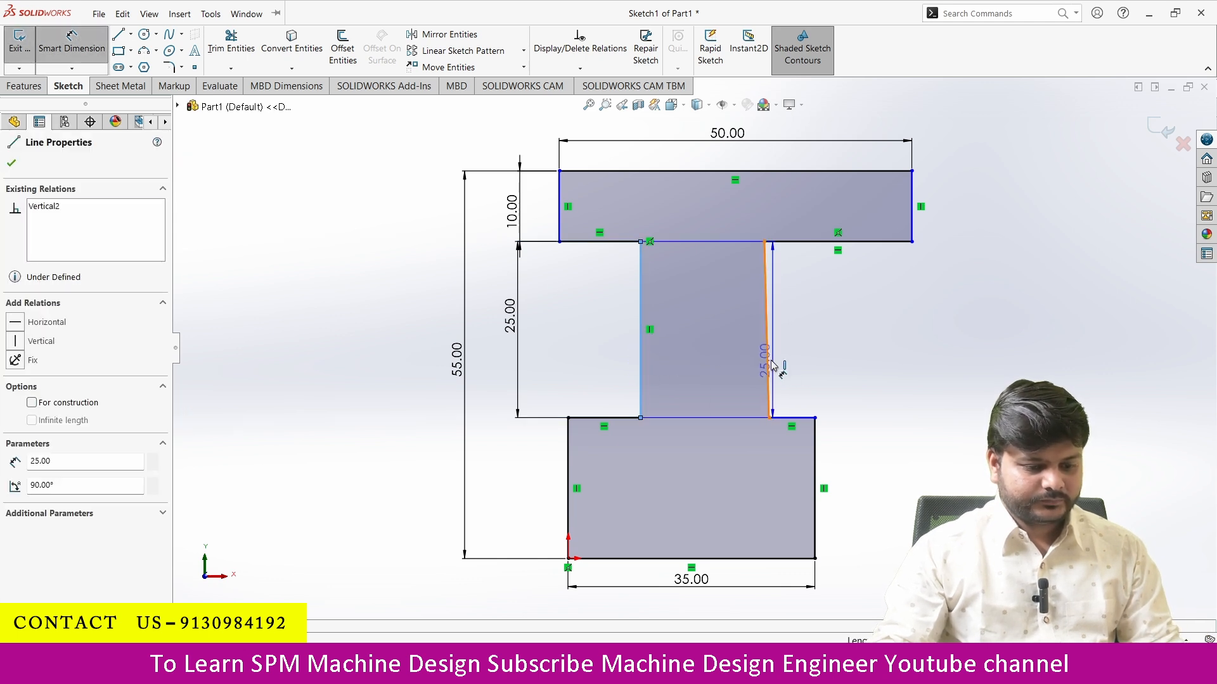
{"action": "left_click", "coordinate": [770, 360]}
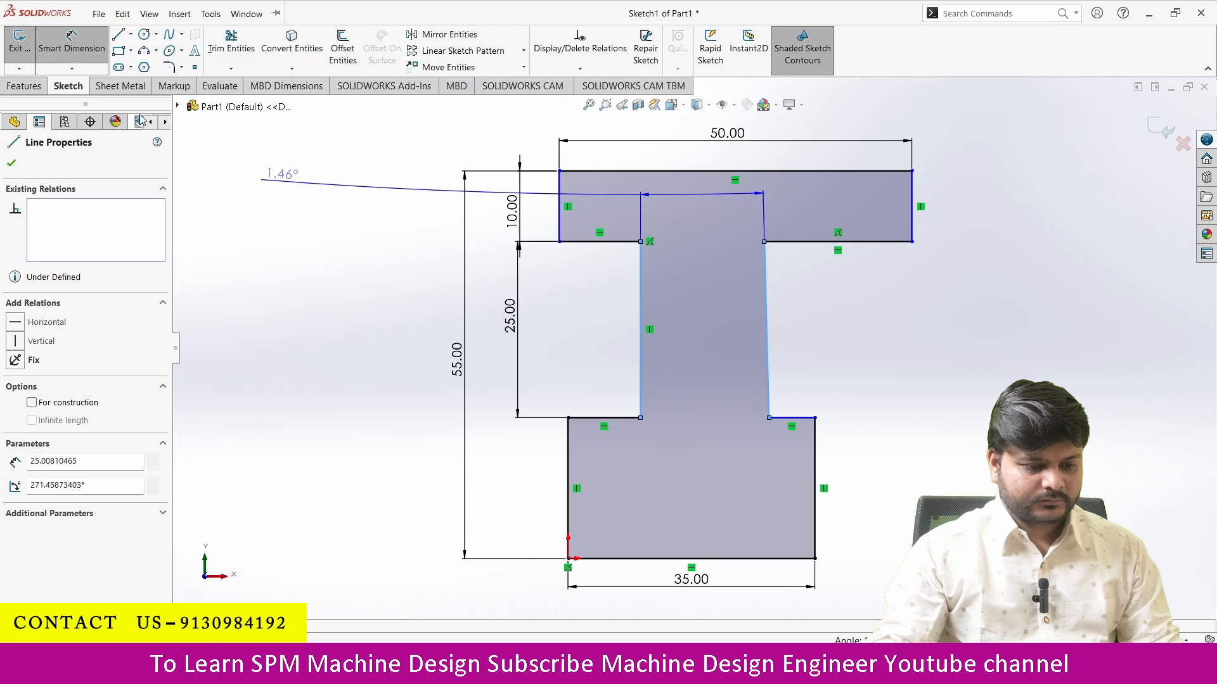
{"action": "left_click", "coordinate": [87, 65]}
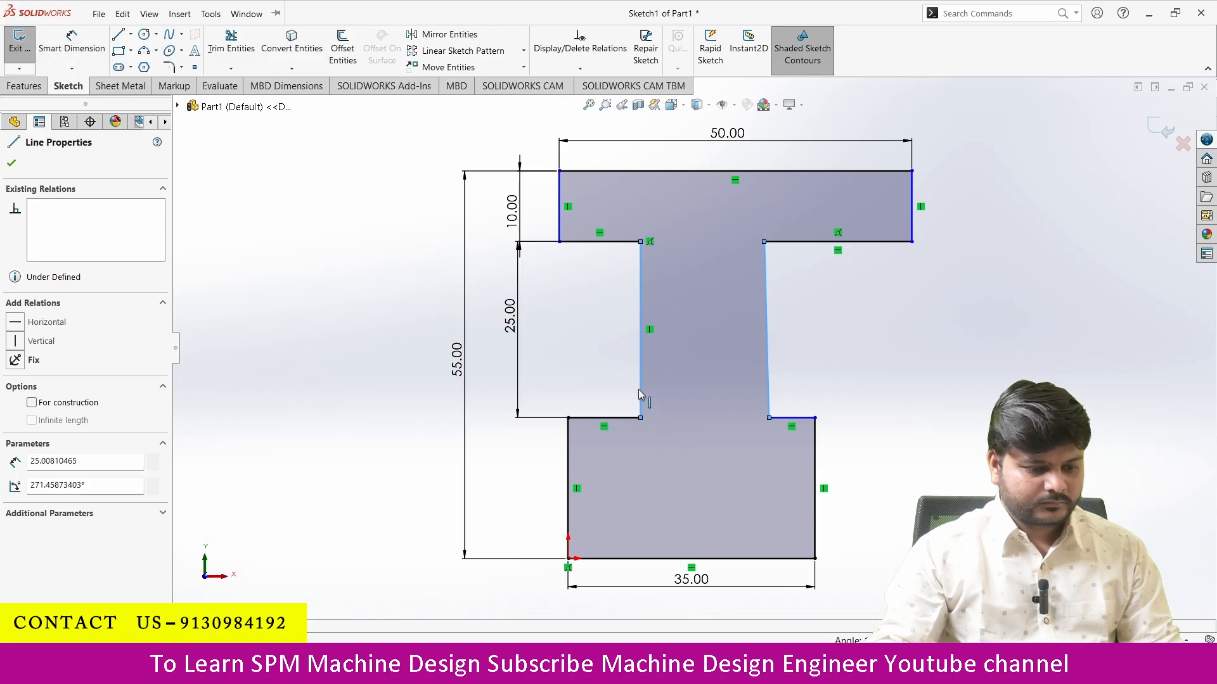
{"action": "left_click", "coordinate": [964, 404]}
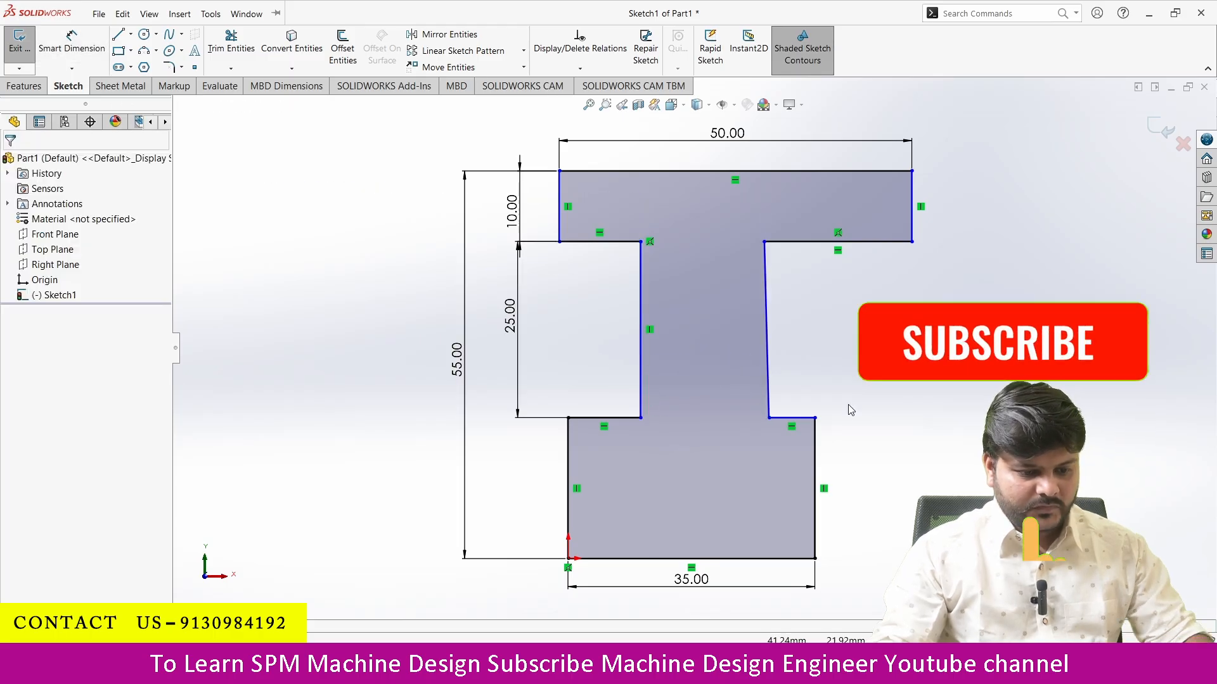
Add a Vertical relation to the slightly slanted right-hand line of the web.
{"action": "left_click", "coordinate": [767, 319]}
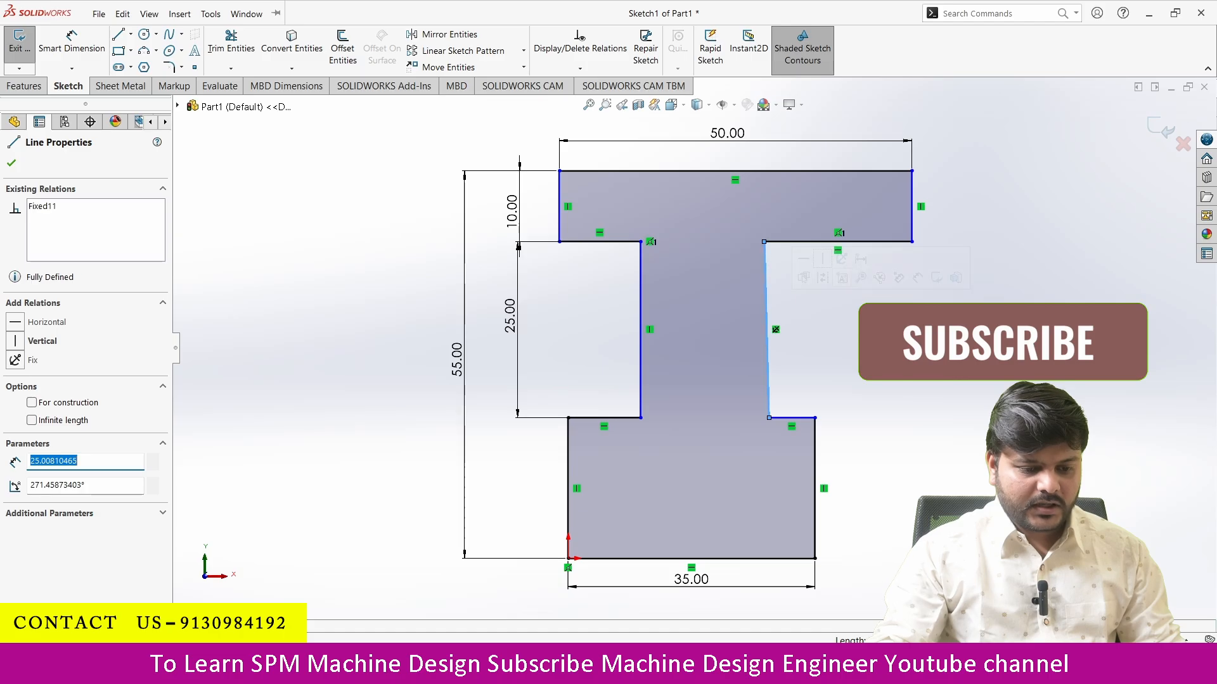
{"action": "left_click", "coordinate": [864, 355]}
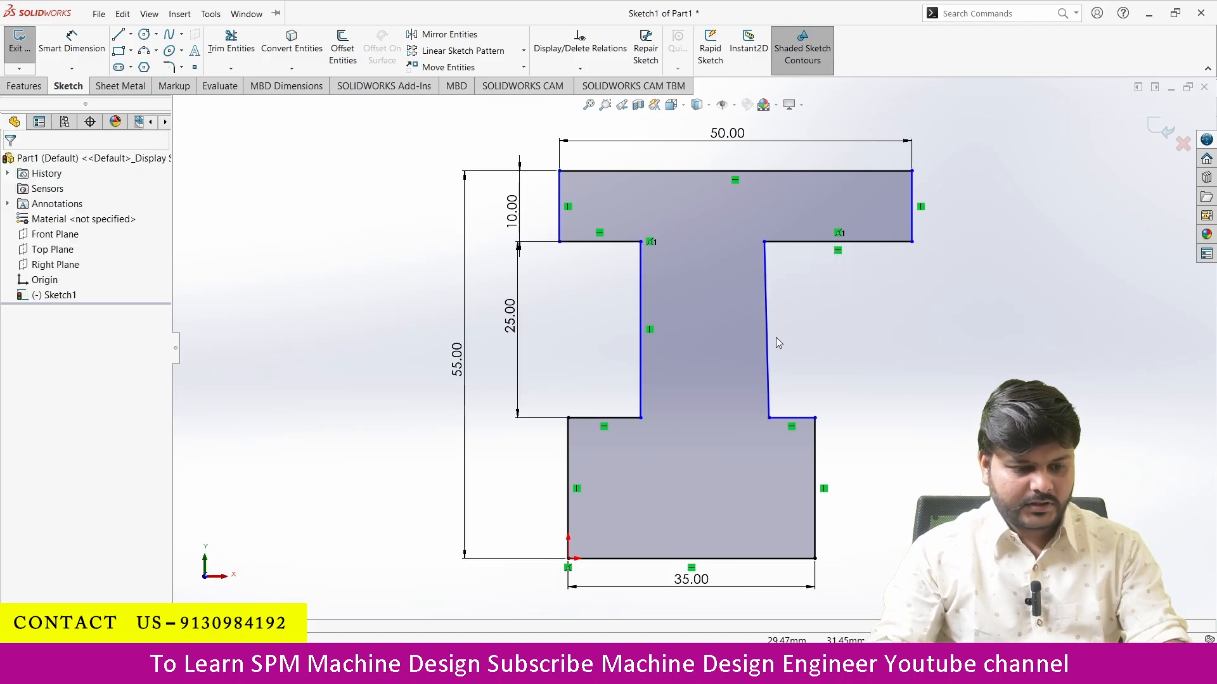
{"action": "left_click", "coordinate": [775, 336]}
{"action": "left_click", "coordinate": [810, 282]}
{"action": "left_click", "coordinate": [899, 397]}
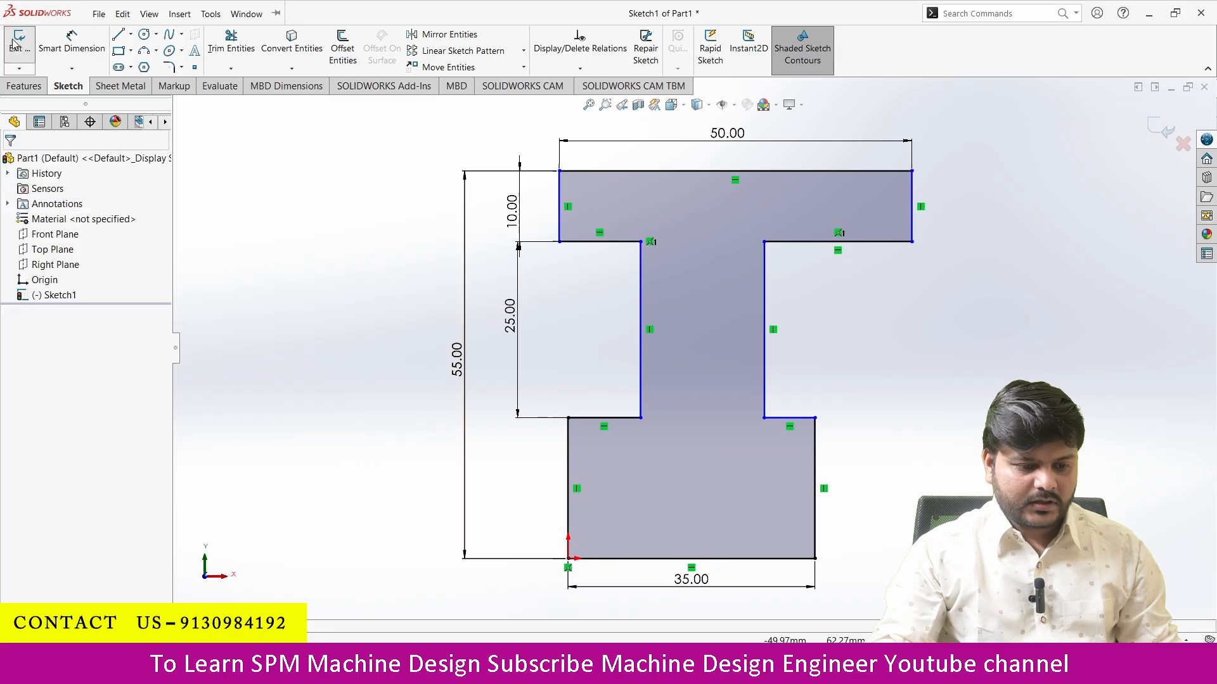
Dimension the web width between its two vertical lines to 15 mm.
{"action": "left_click", "coordinate": [73, 47]}
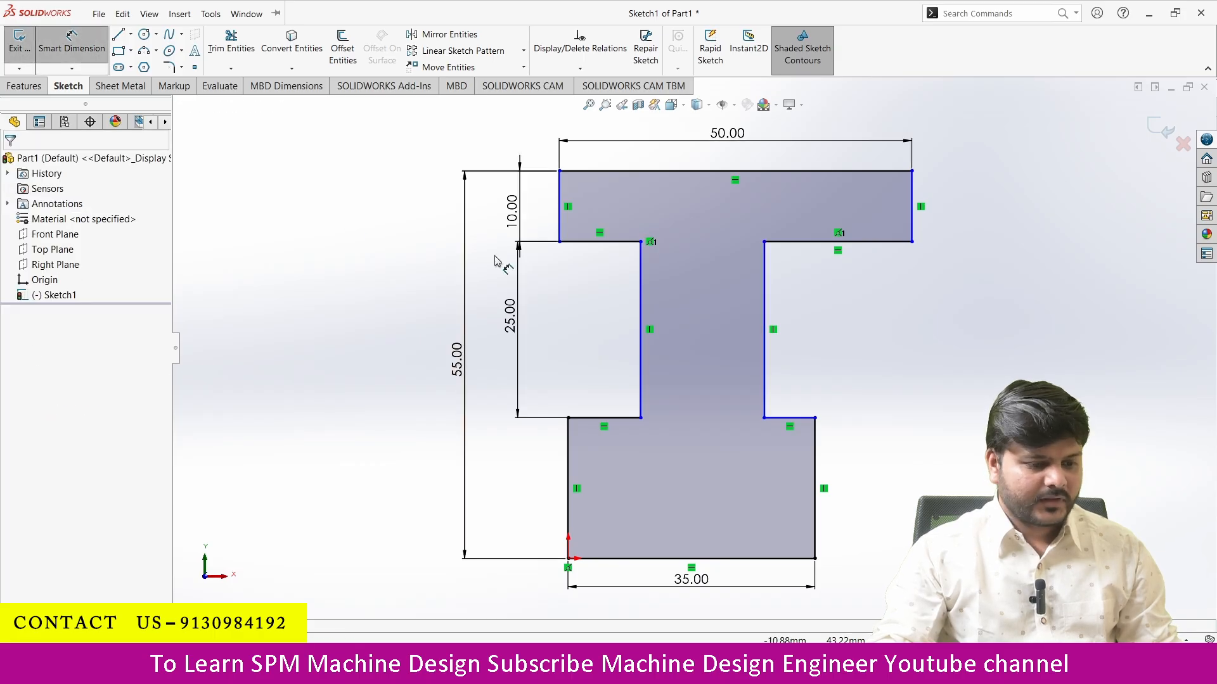
{"action": "left_click", "coordinate": [641, 401]}
{"action": "left_click", "coordinate": [766, 352]}
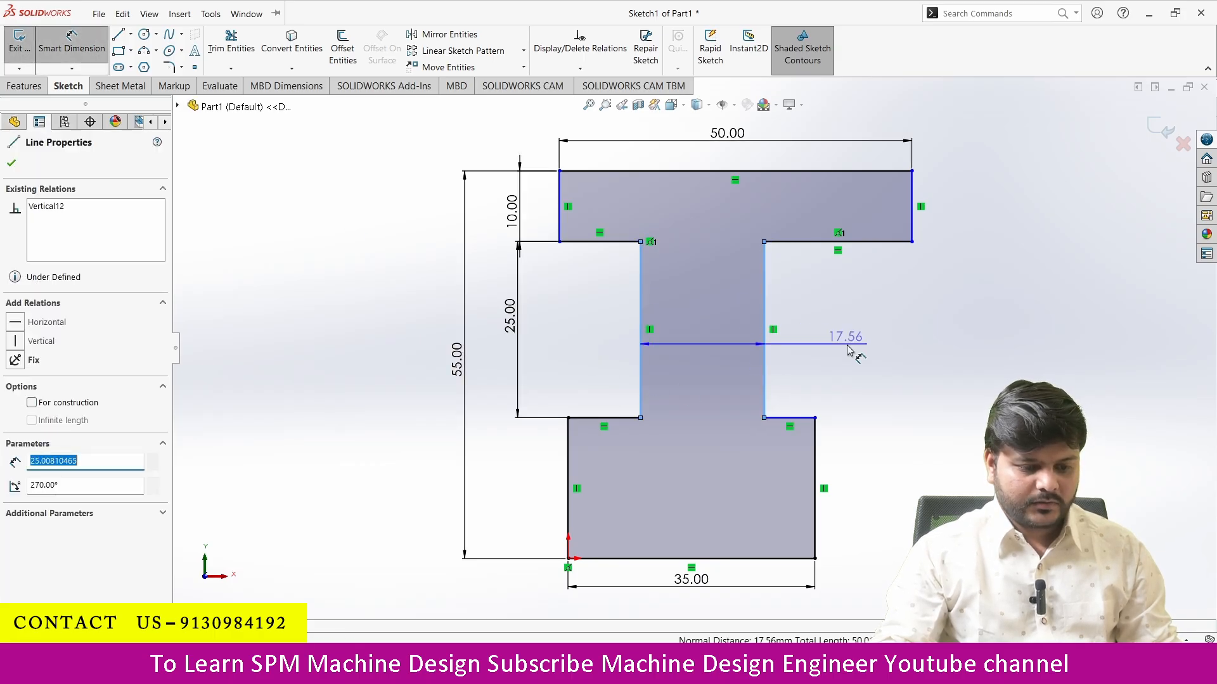
{"action": "left_click", "coordinate": [856, 366]}
{"action": "type", "text": "15"}
{"action": "key", "text": "Return"}
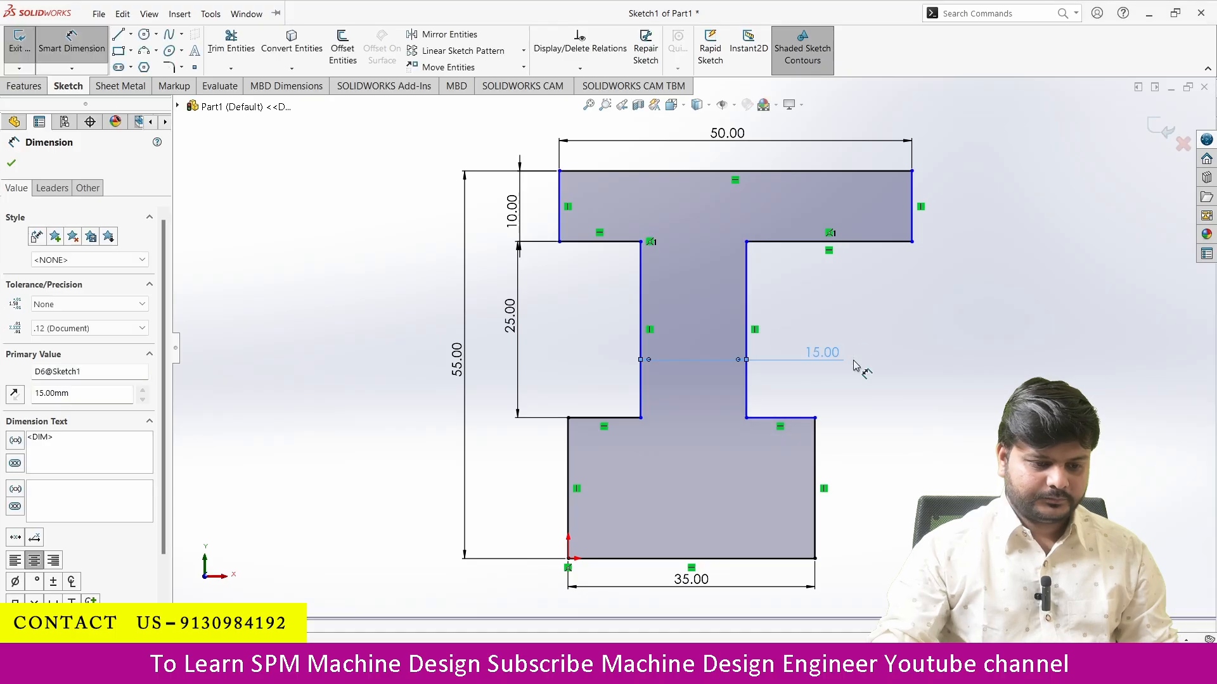
Compare the sketch with the PDF drawing, then sketch a line from the top edge's midpoint to the base line's midpoint.
{"action": "key", "text": "alt+Tab"}
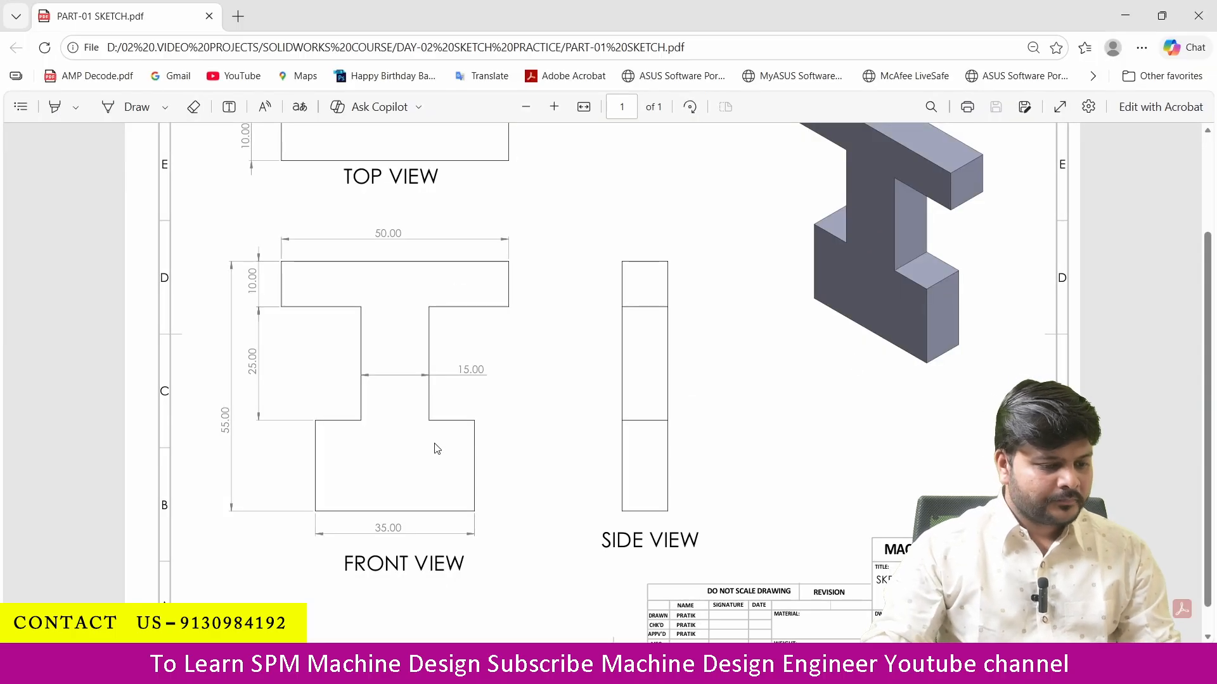
{"action": "key", "text": "alt+Tab"}
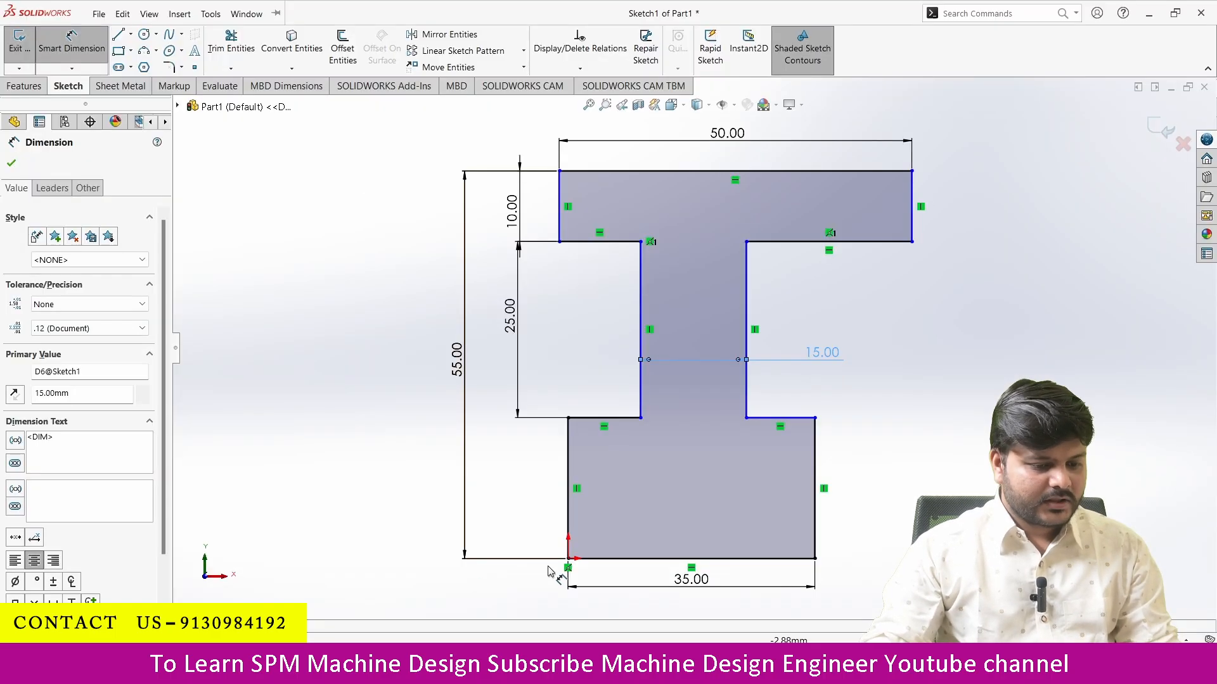
{"action": "left_click", "coordinate": [149, 13]}
{"action": "left_click", "coordinate": [118, 33]}
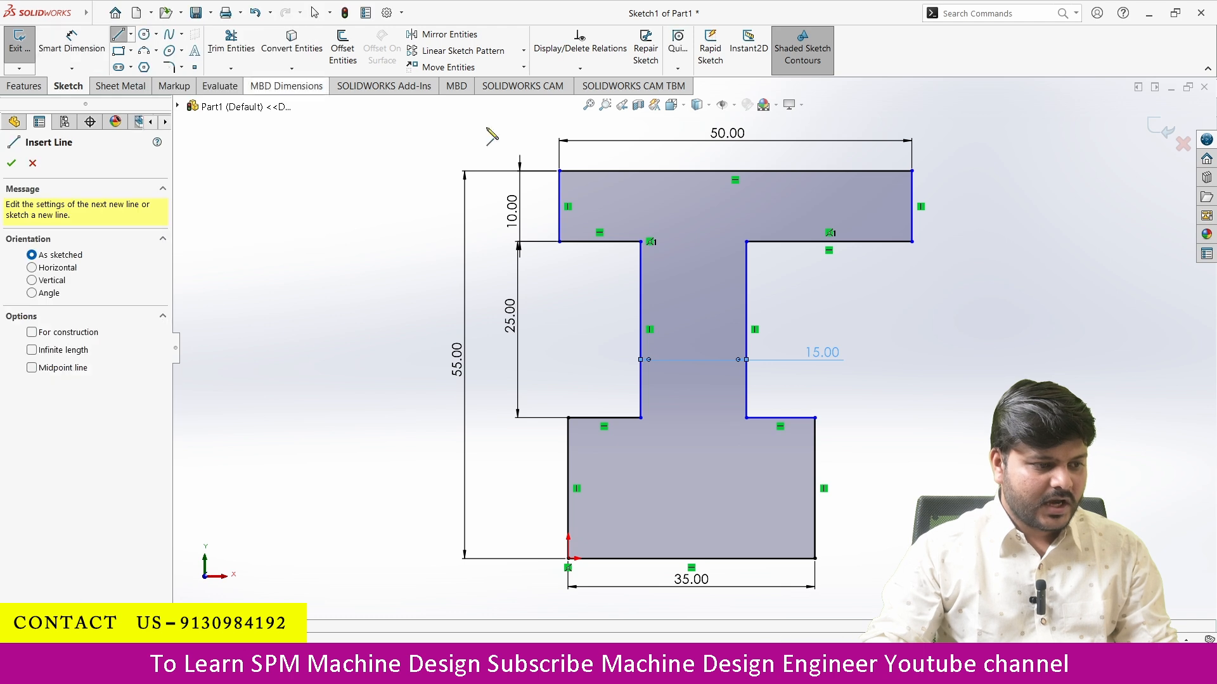
{"action": "left_click", "coordinate": [734, 171]}
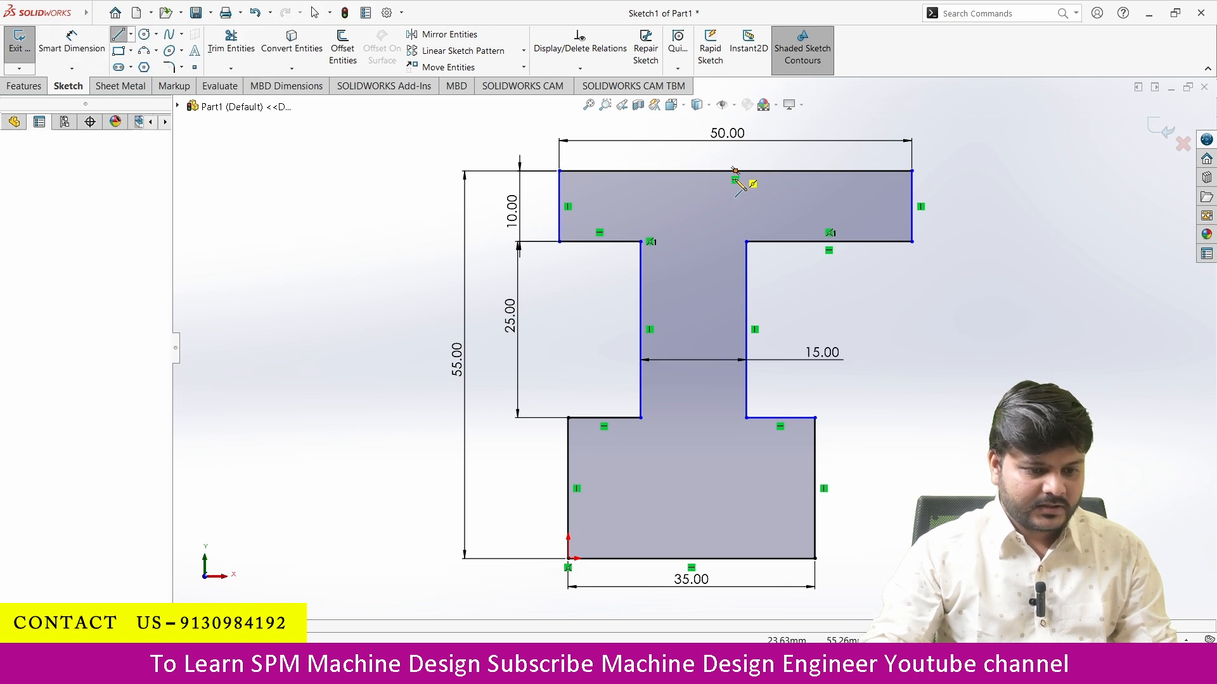
{"action": "left_click", "coordinate": [691, 558]}
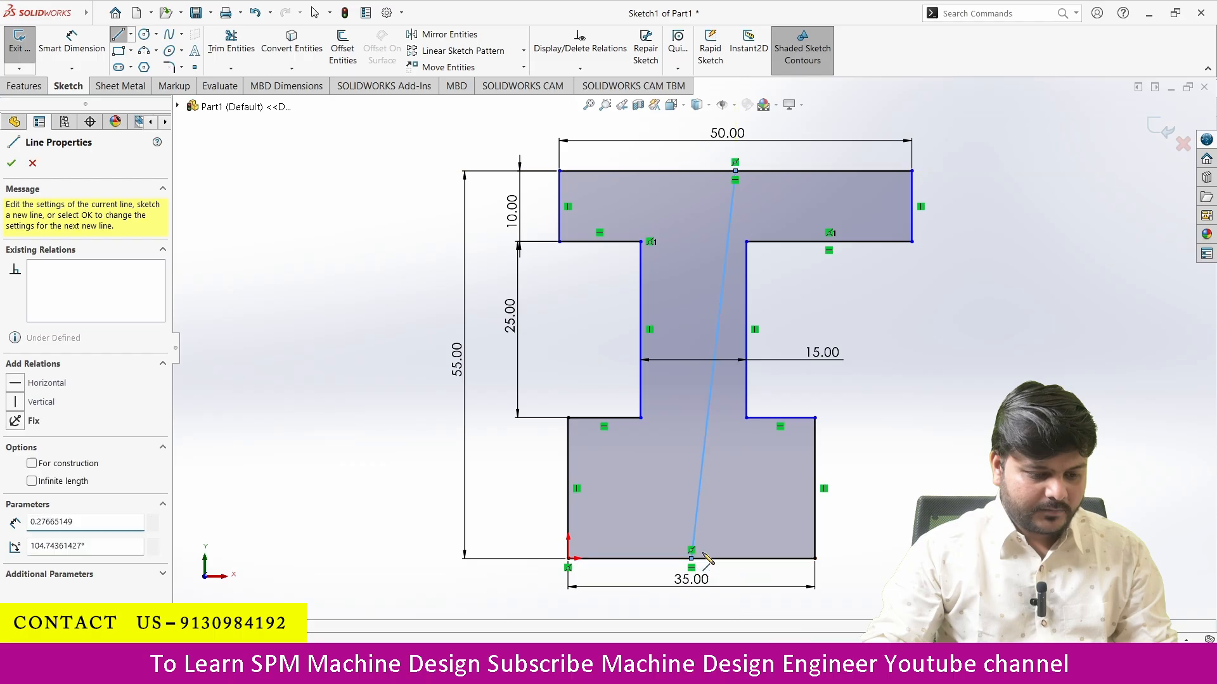
{"action": "key", "text": "Escape"}
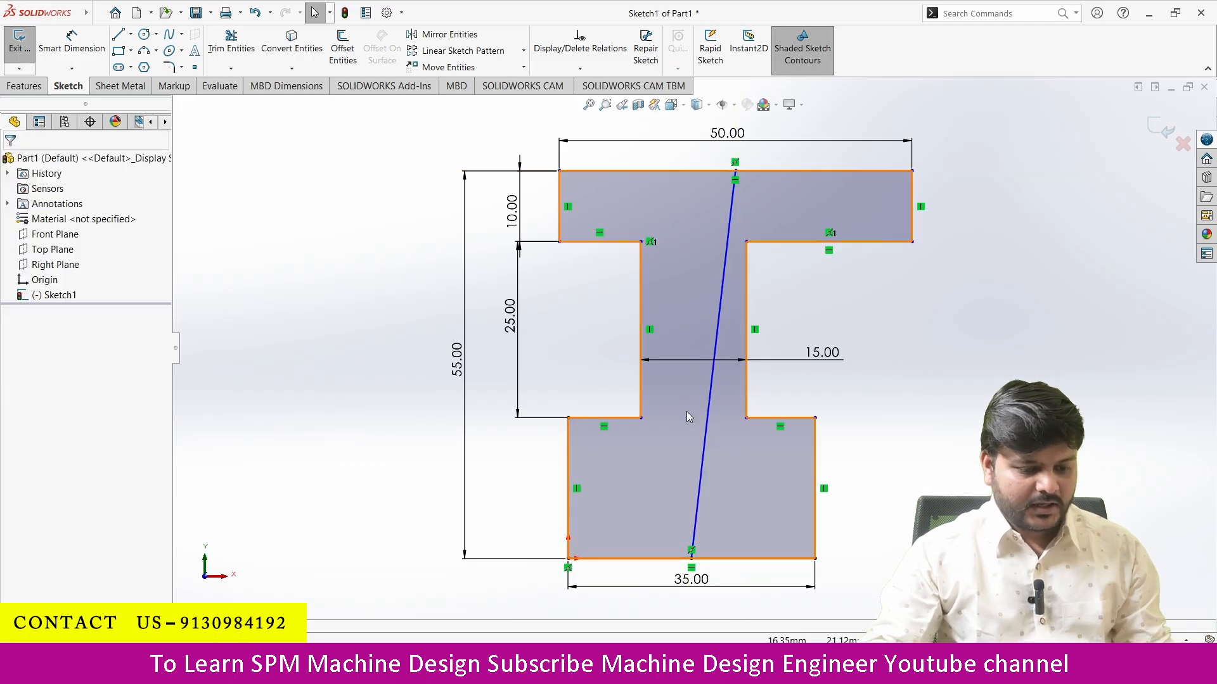
Convert the slanted line between the top and base midpoints to construction geometry and make it vertical.
{"action": "left_click", "coordinate": [707, 419]}
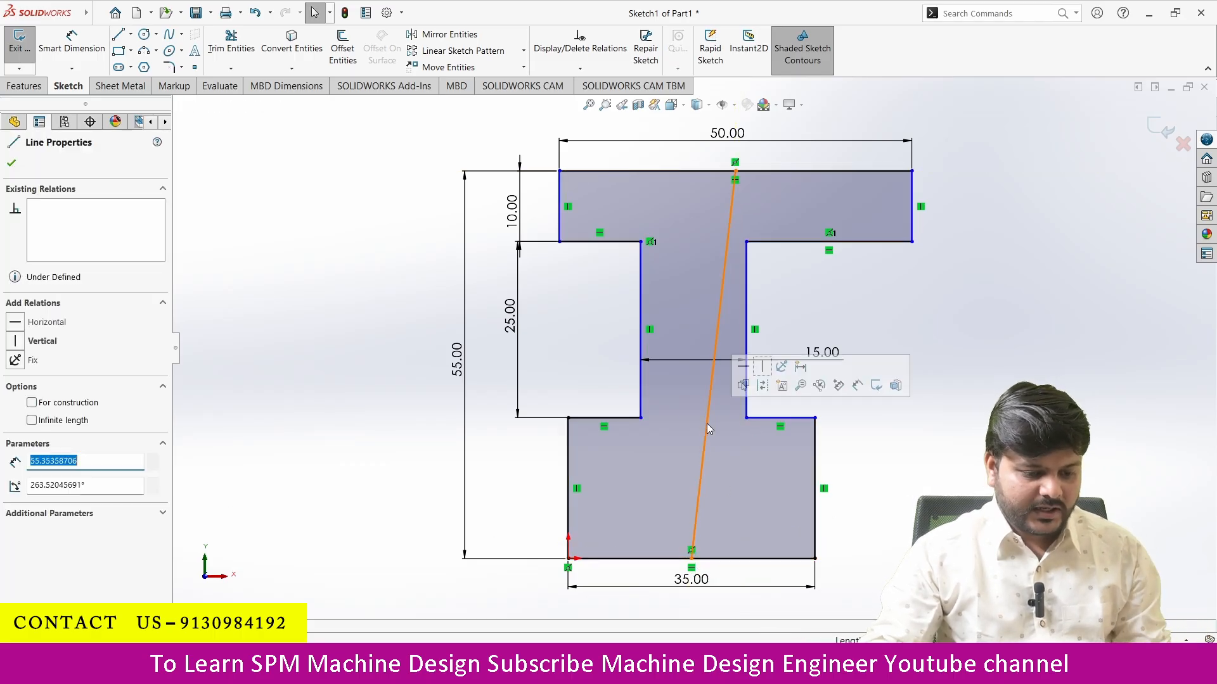
{"action": "left_click", "coordinate": [761, 387]}
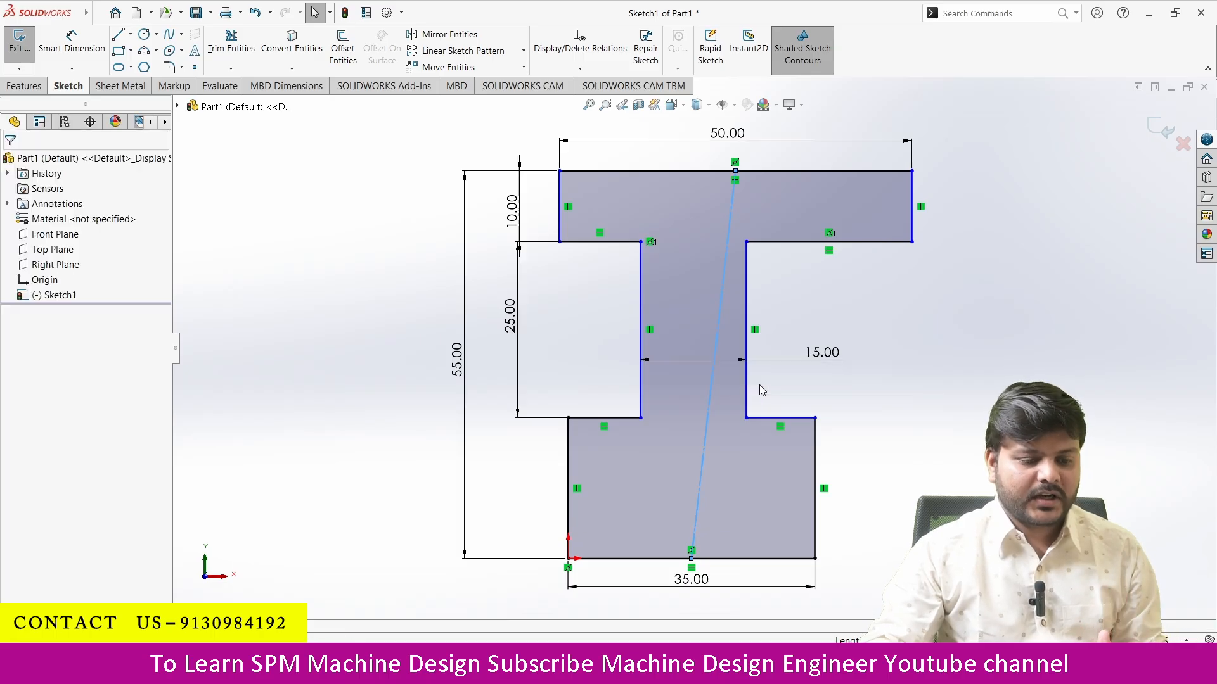
{"action": "left_click", "coordinate": [727, 320]}
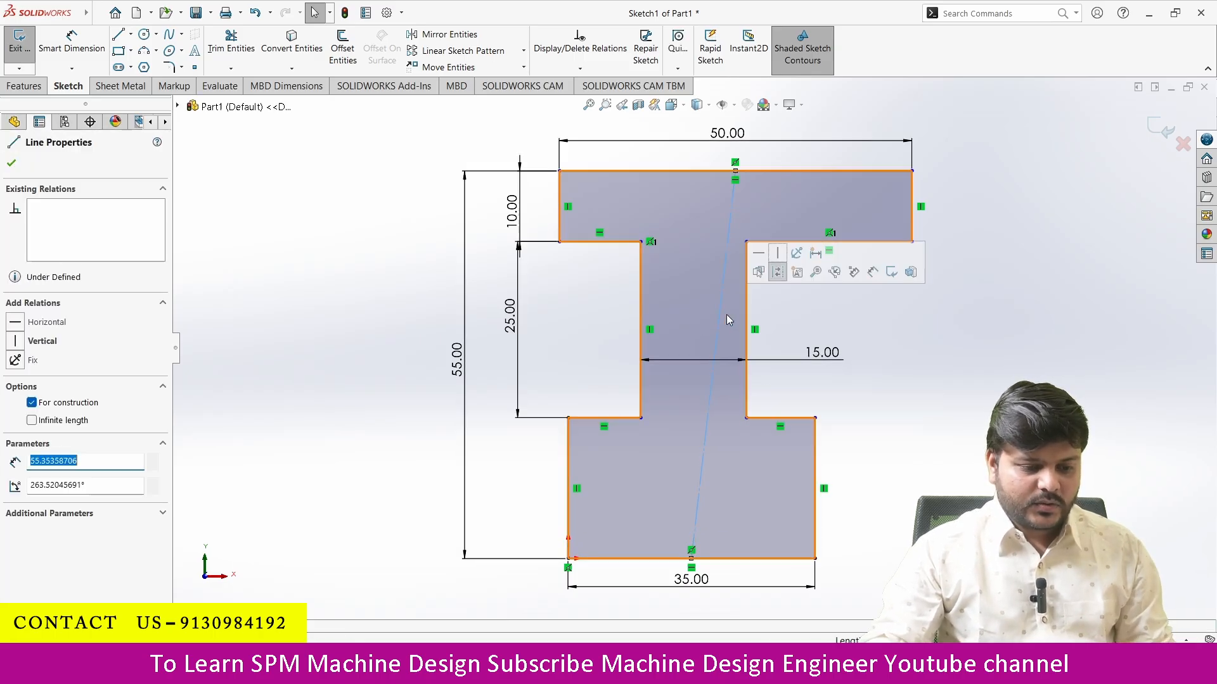
{"action": "left_click", "coordinate": [777, 252]}
{"action": "left_click", "coordinate": [950, 424]}
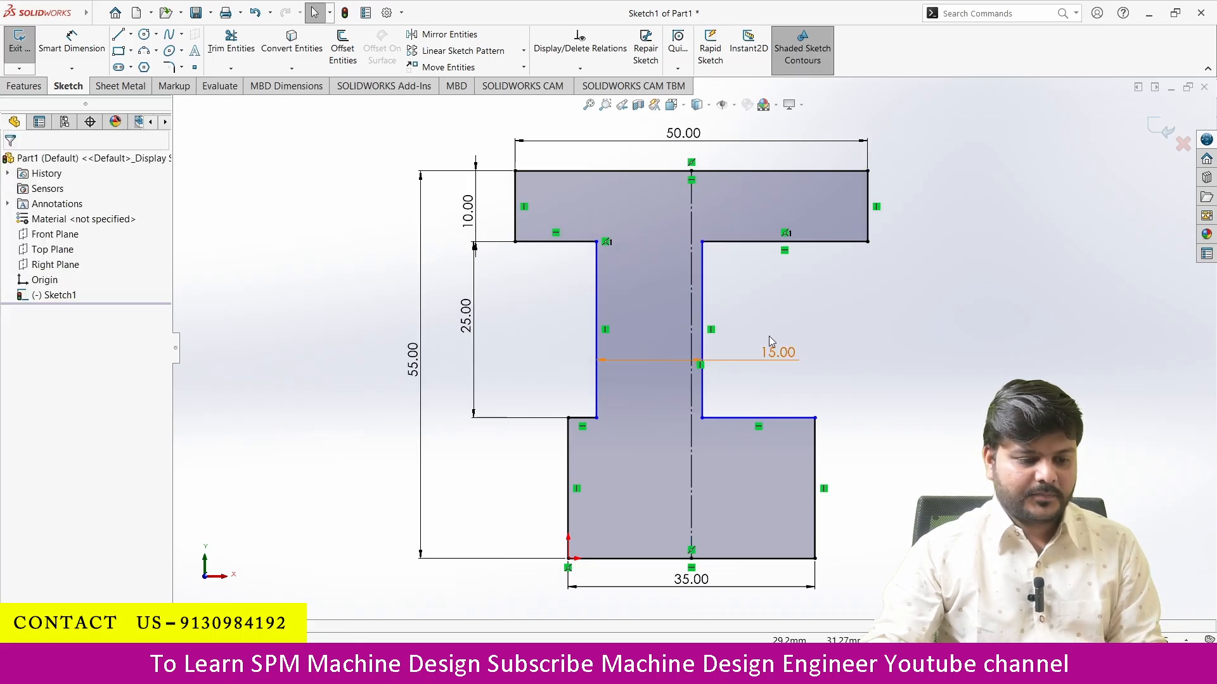
Make the two vertical web lines symmetric about the vertical construction line.
{"action": "left_click", "coordinate": [598, 286]}
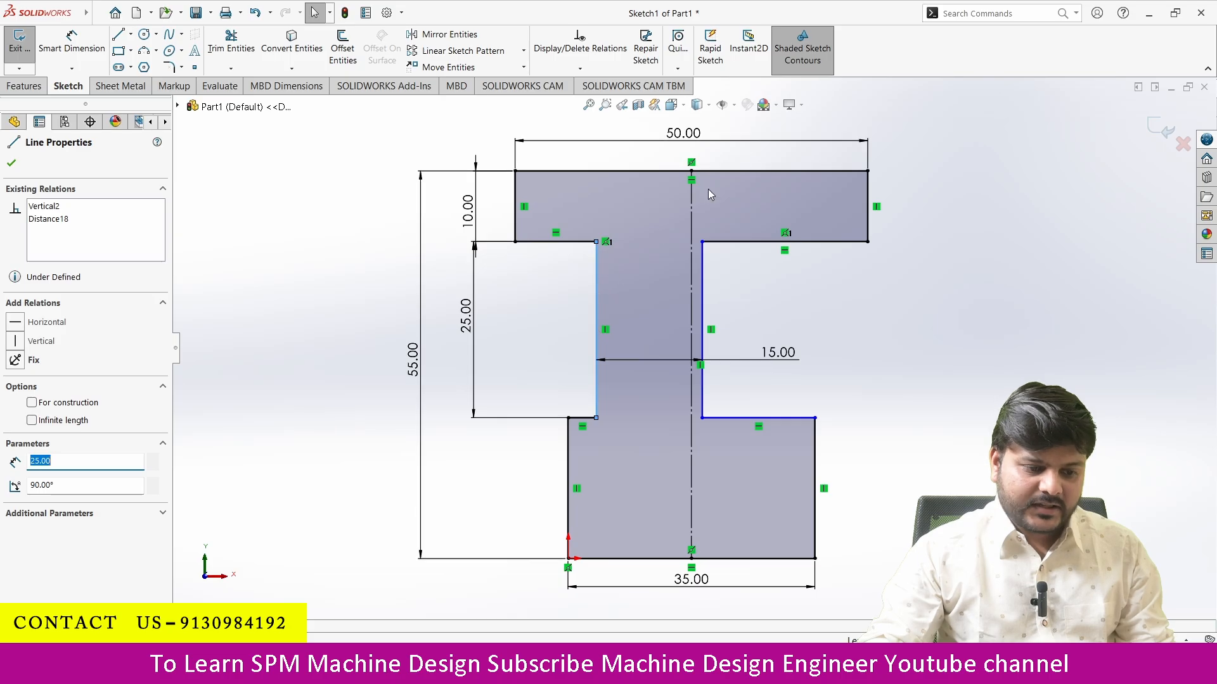
{"action": "left_click", "coordinate": [692, 200], "text": "ctrl"}
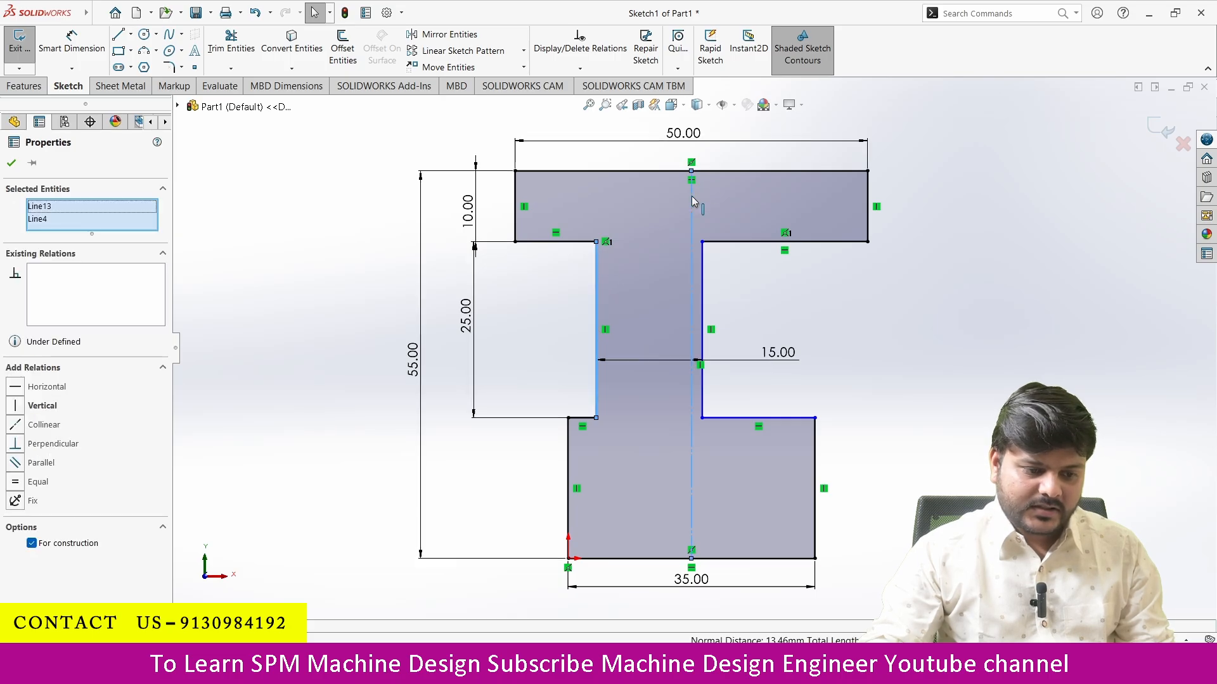
{"action": "left_click", "coordinate": [703, 273], "text": "ctrl"}
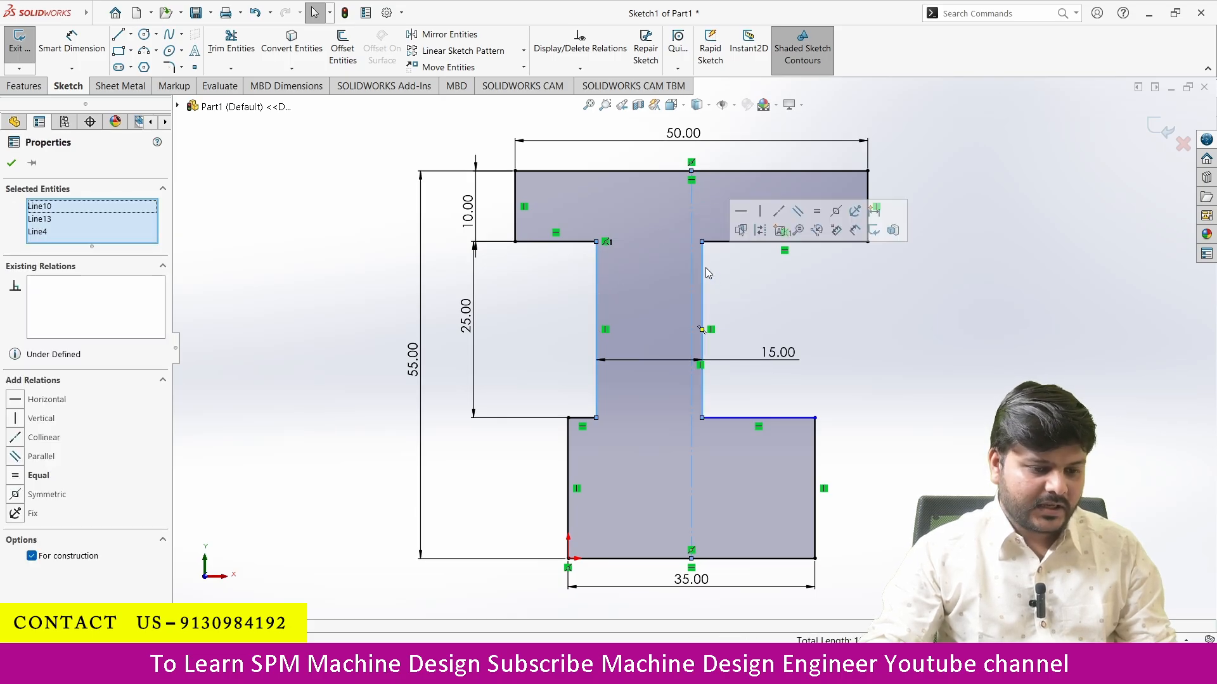
{"action": "left_click", "coordinate": [836, 219]}
{"action": "left_click", "coordinate": [973, 440]}
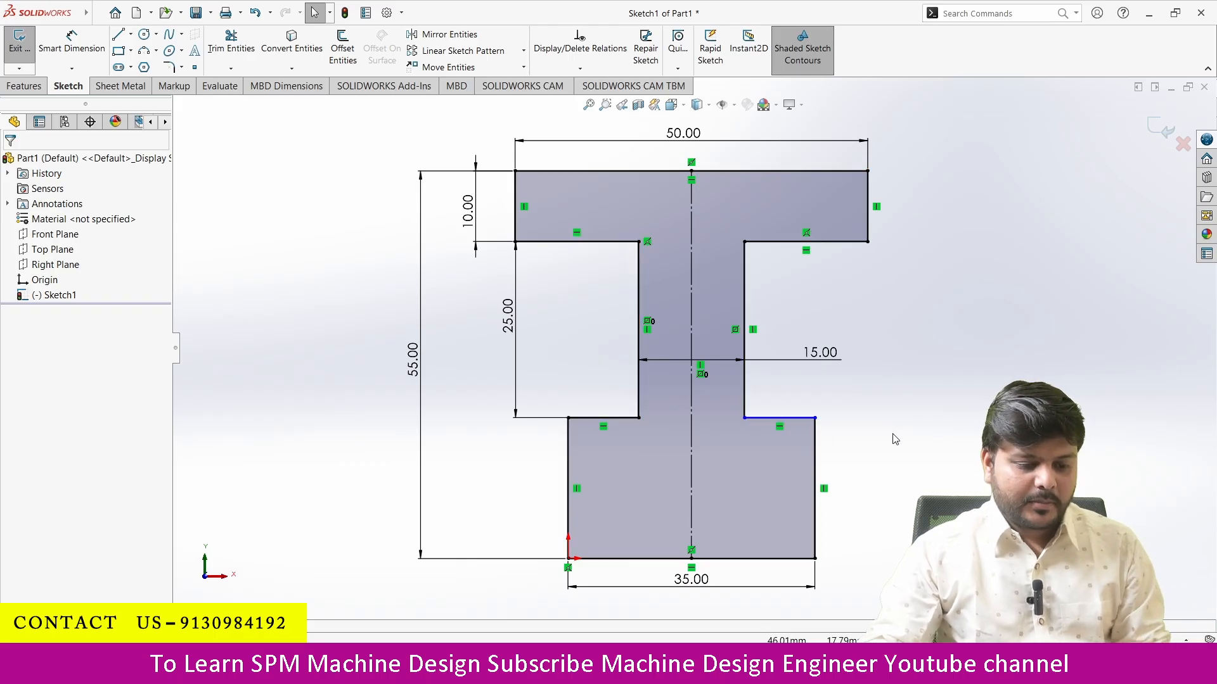
Add a Collinear relation between the two horizontal shoulder lines on top of the base block.
{"action": "left_click", "coordinate": [602, 417]}
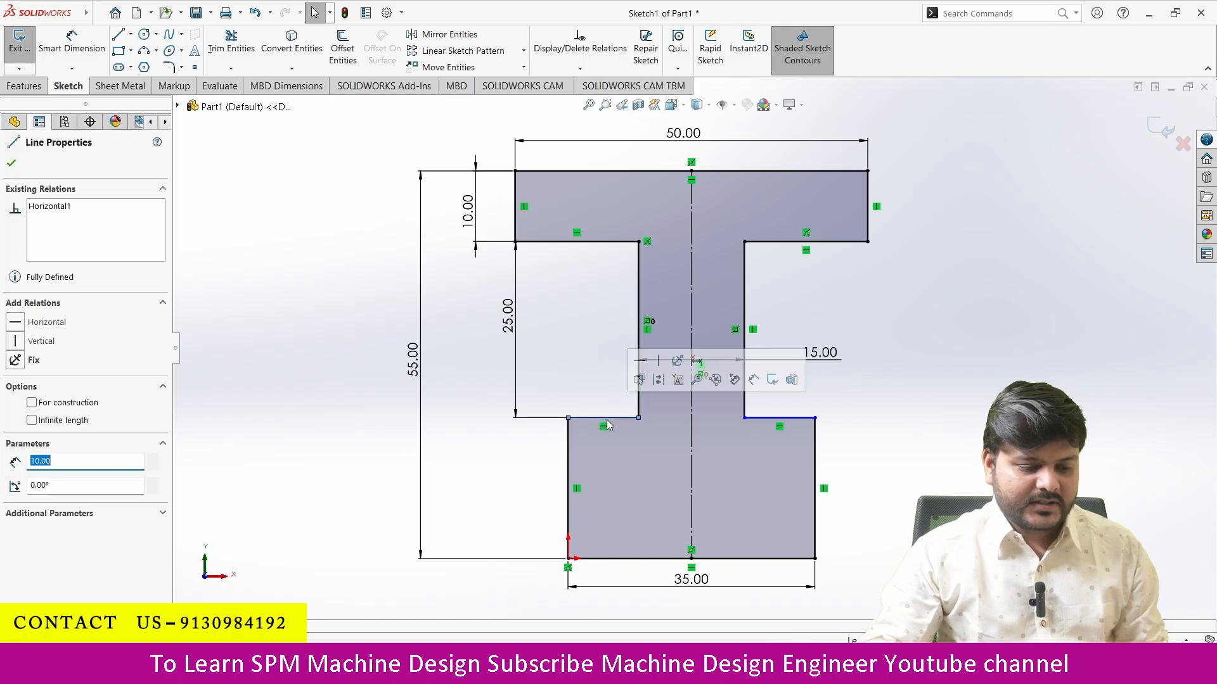
{"action": "left_click", "coordinate": [799, 419], "text": "ctrl"}
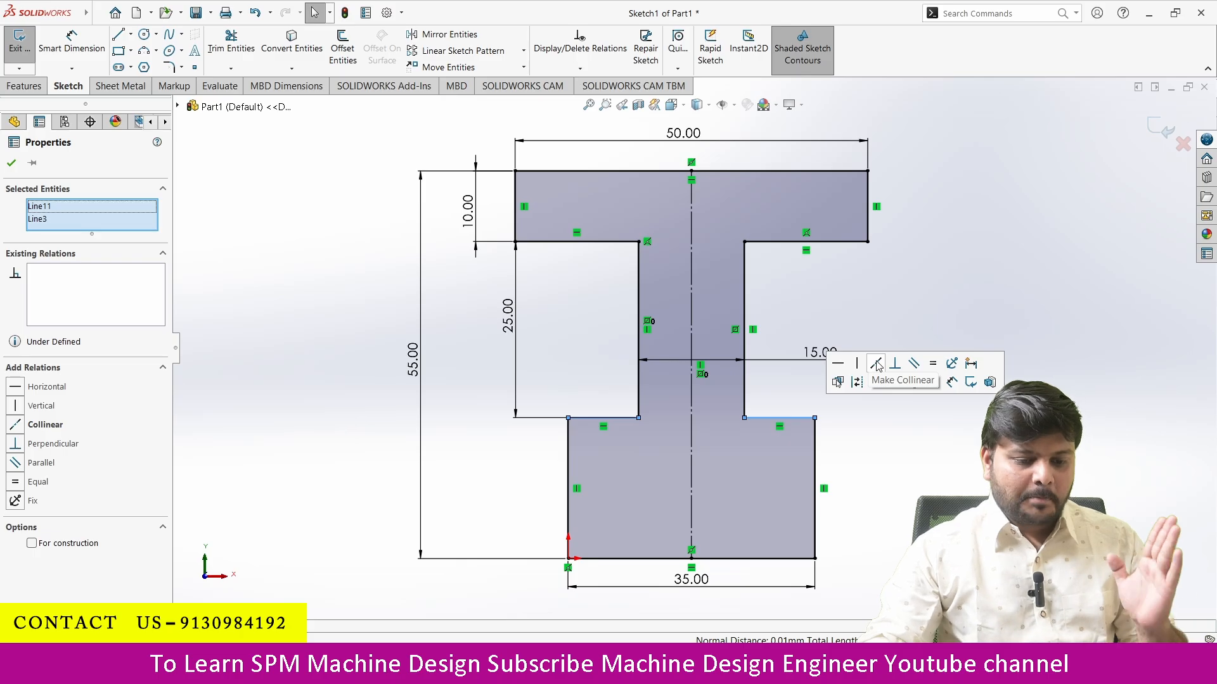
{"action": "left_click", "coordinate": [877, 364]}
{"action": "key", "text": "Escape"}
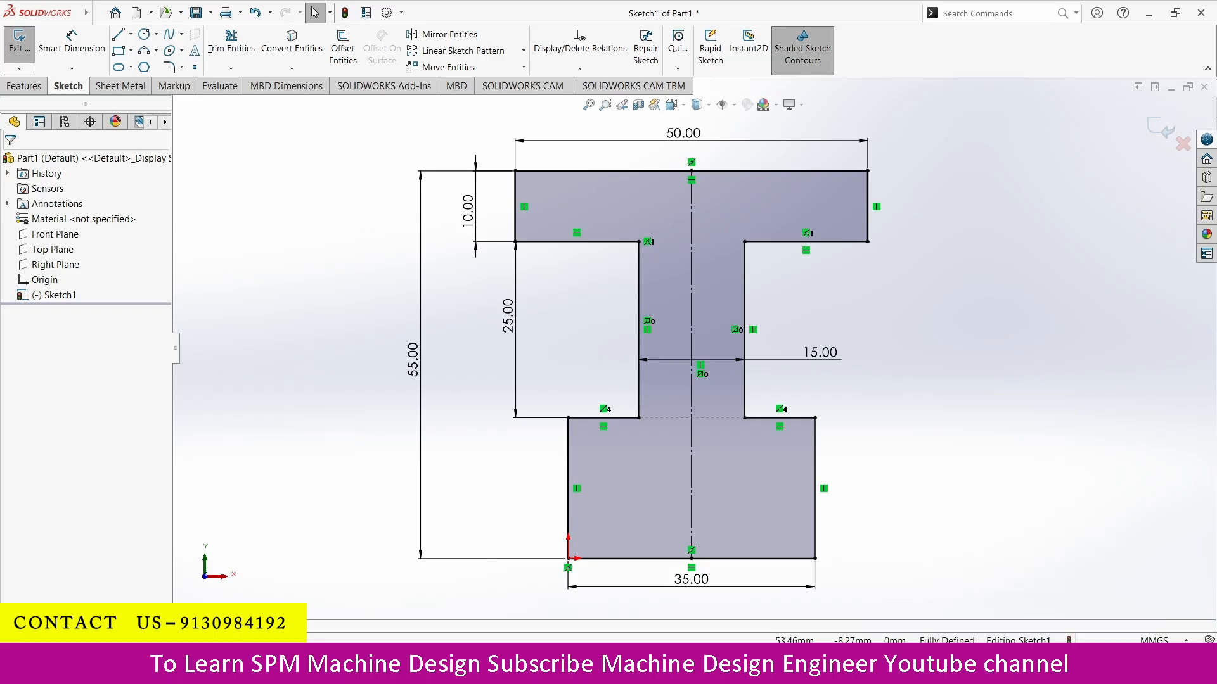
Switch the shaded sketch contours off and on again, and exit the finished profile sketch.
{"action": "left_click", "coordinate": [803, 51]}
{"action": "left_click", "coordinate": [807, 62]}
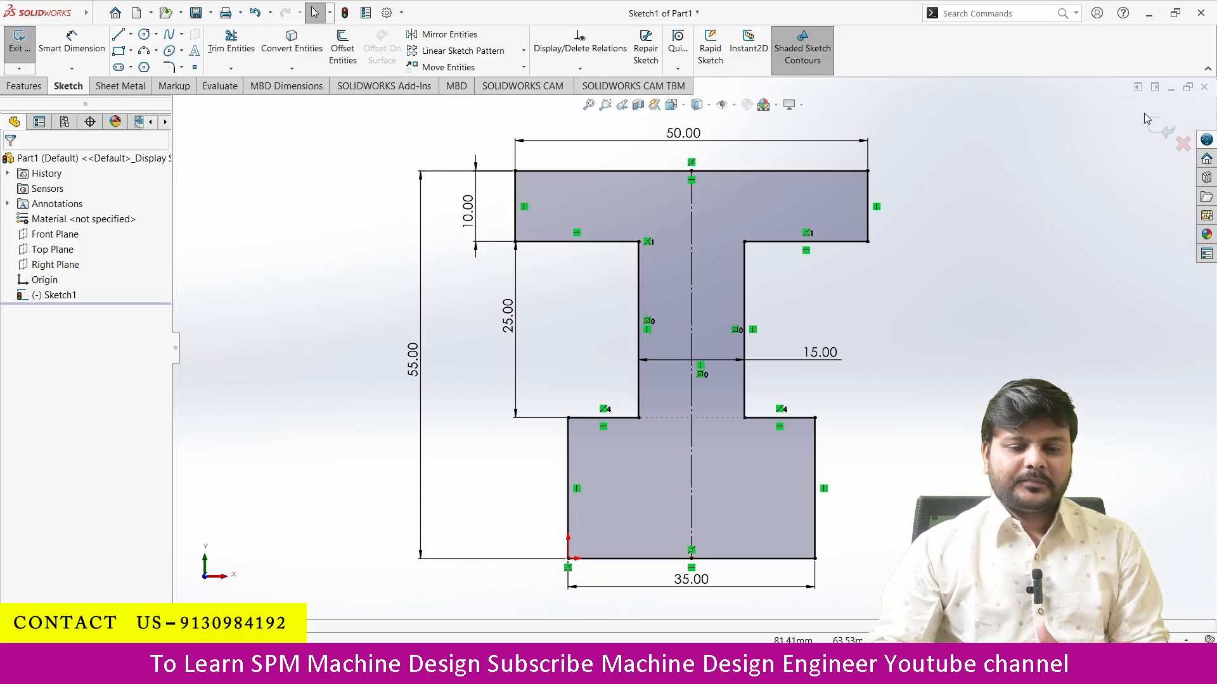
{"action": "left_click", "coordinate": [1159, 141]}
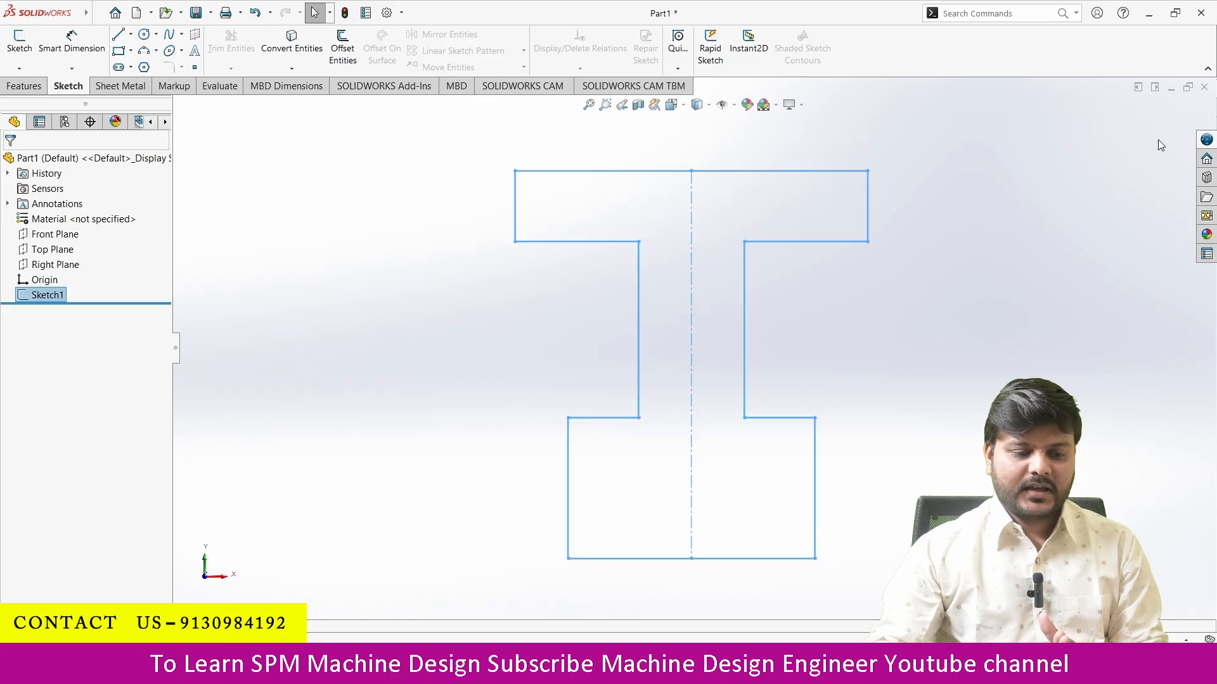
Start a blind Extruded Boss of the I-shaped profile, reverse its direction and set the depth to 15 mm.
{"action": "left_click", "coordinate": [25, 86]}
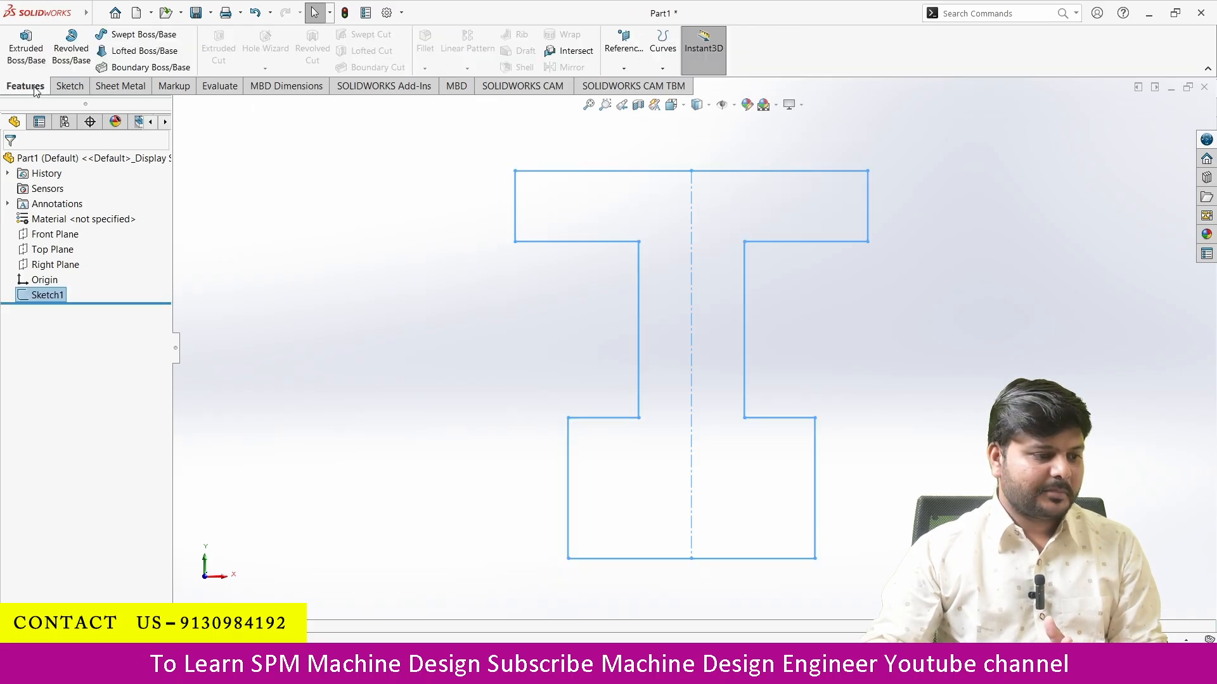
{"action": "left_click", "coordinate": [28, 52]}
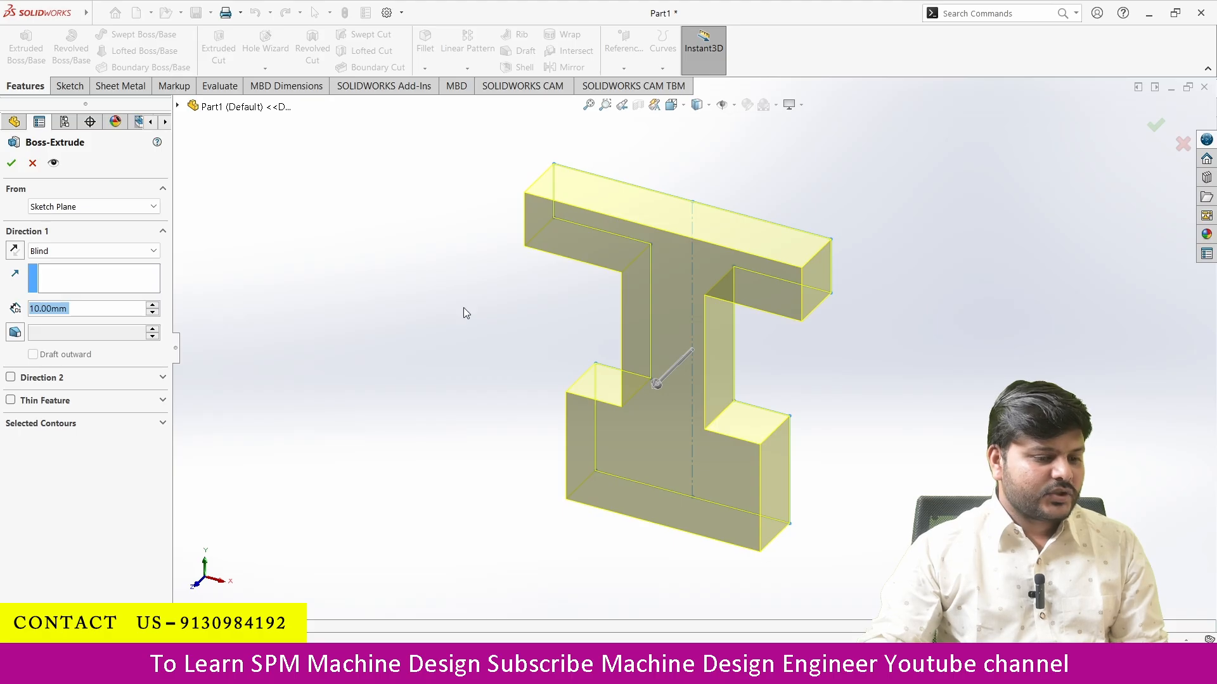
{"action": "middle_click_drag", "start_coordinate": [683, 393], "coordinate": [712, 295]}
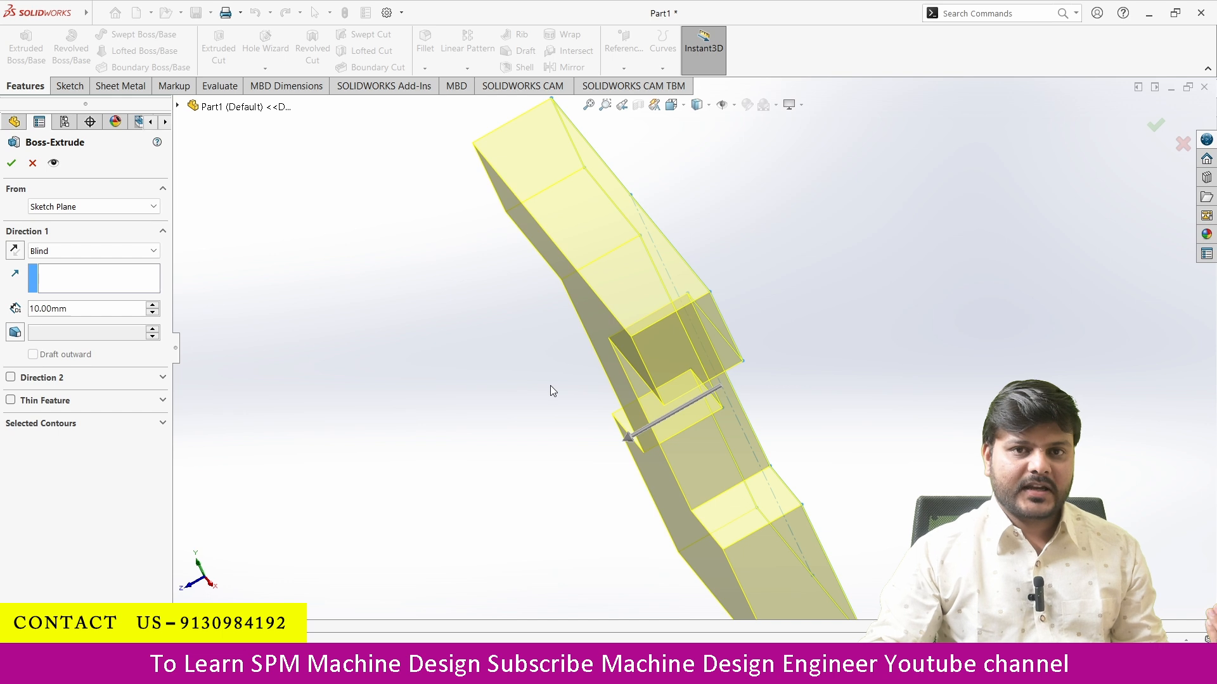
{"action": "left_click", "coordinate": [14, 251]}
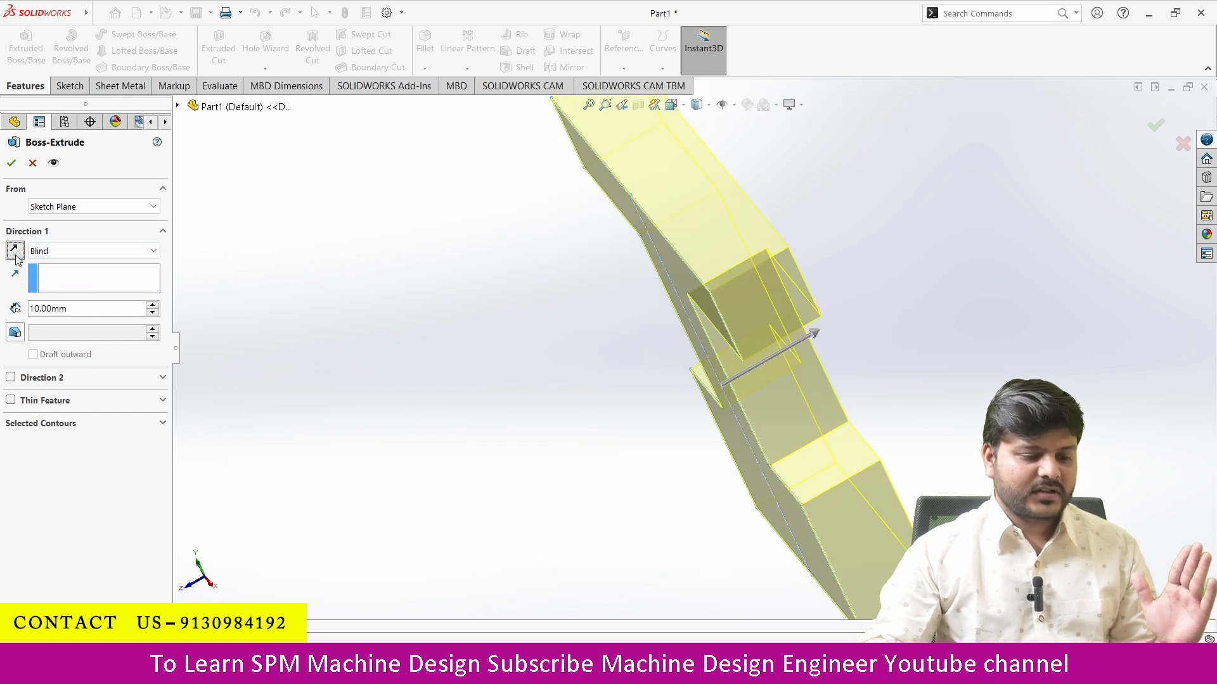
{"action": "middle_click_drag", "start_coordinate": [374, 369], "coordinate": [436, 350]}
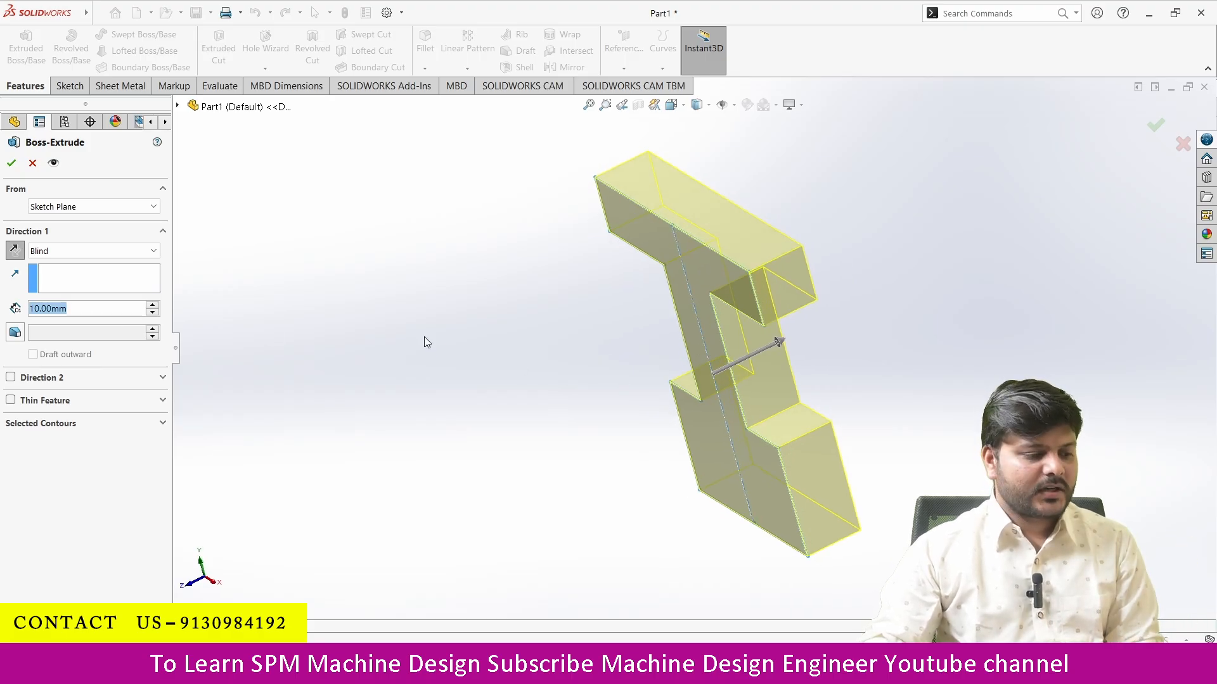
{"action": "type", "text": "15"}
{"action": "key", "text": "Return"}
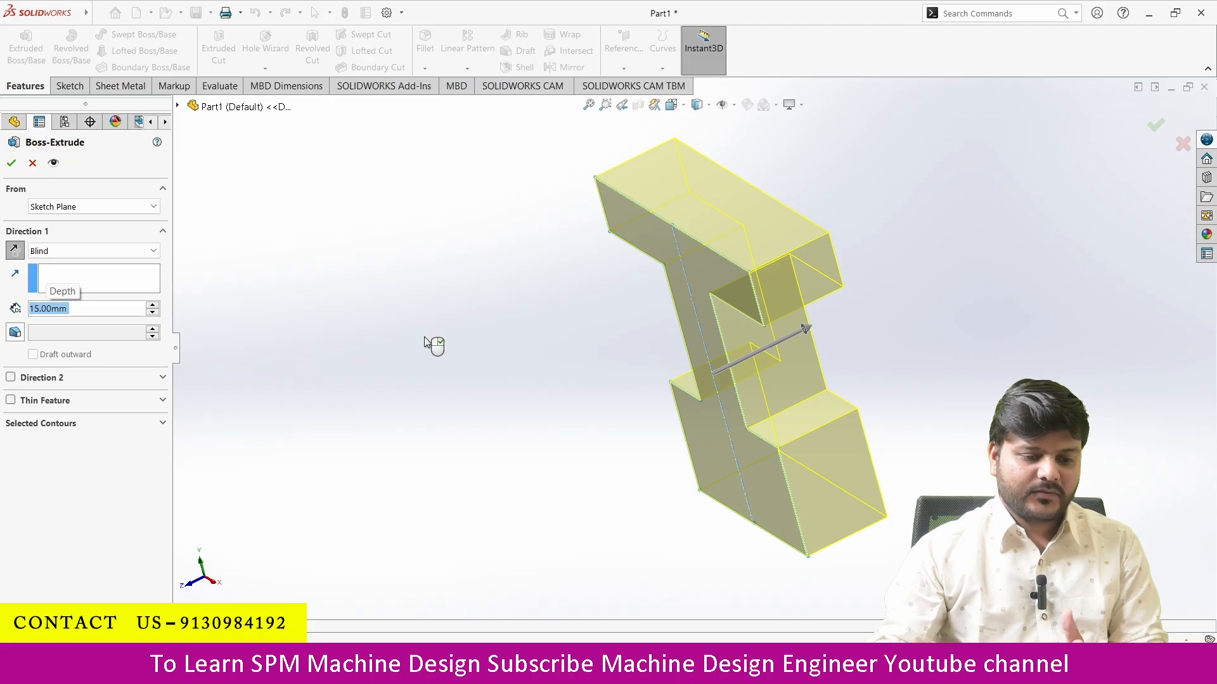
Check the part's thickness in the PDF drawing and complete the extrusion with a depth of 10 mm.
{"action": "key", "text": "alt+Tab"}
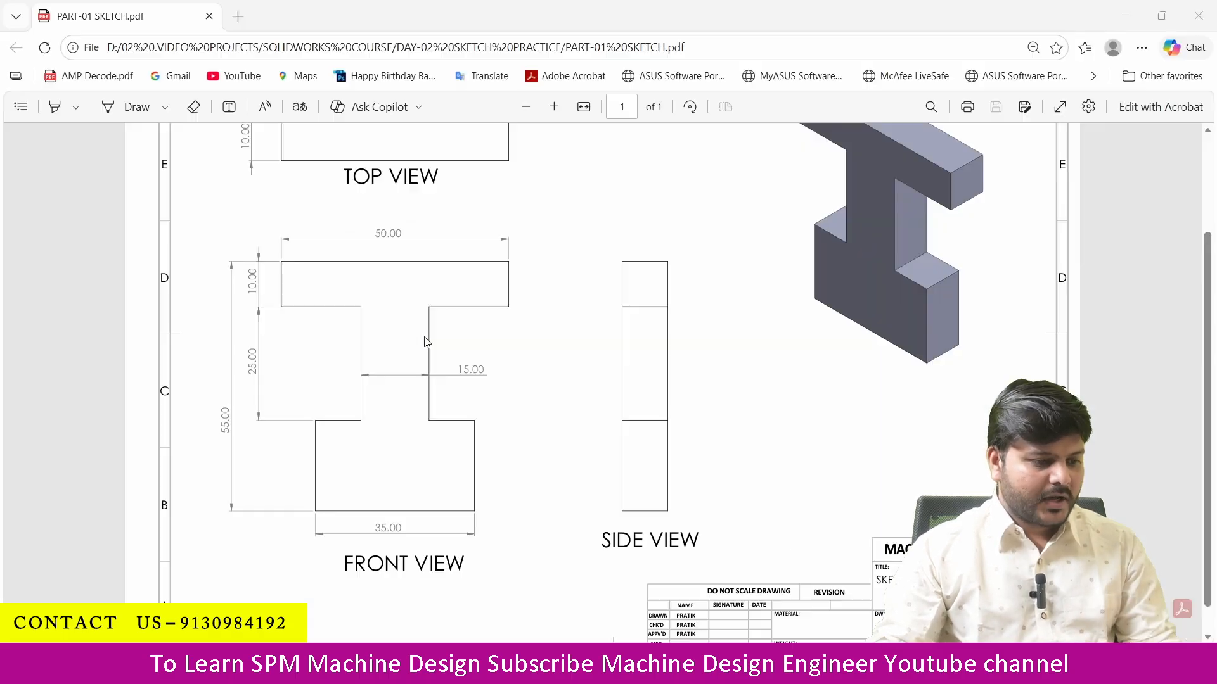
{"action": "scroll", "coordinate": [435, 363], "scroll_direction": "up", "scroll_amount": 2}
{"action": "key", "text": "alt+Tab"}
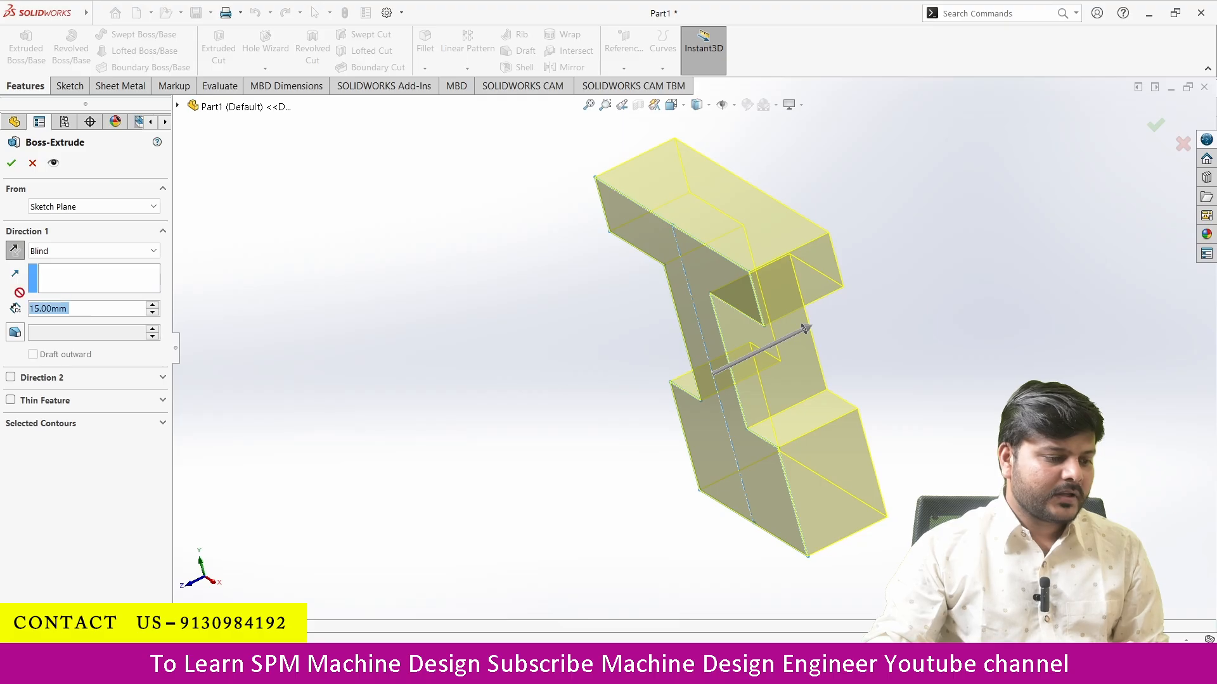
{"action": "type", "text": "10"}
{"action": "key", "text": "Return"}
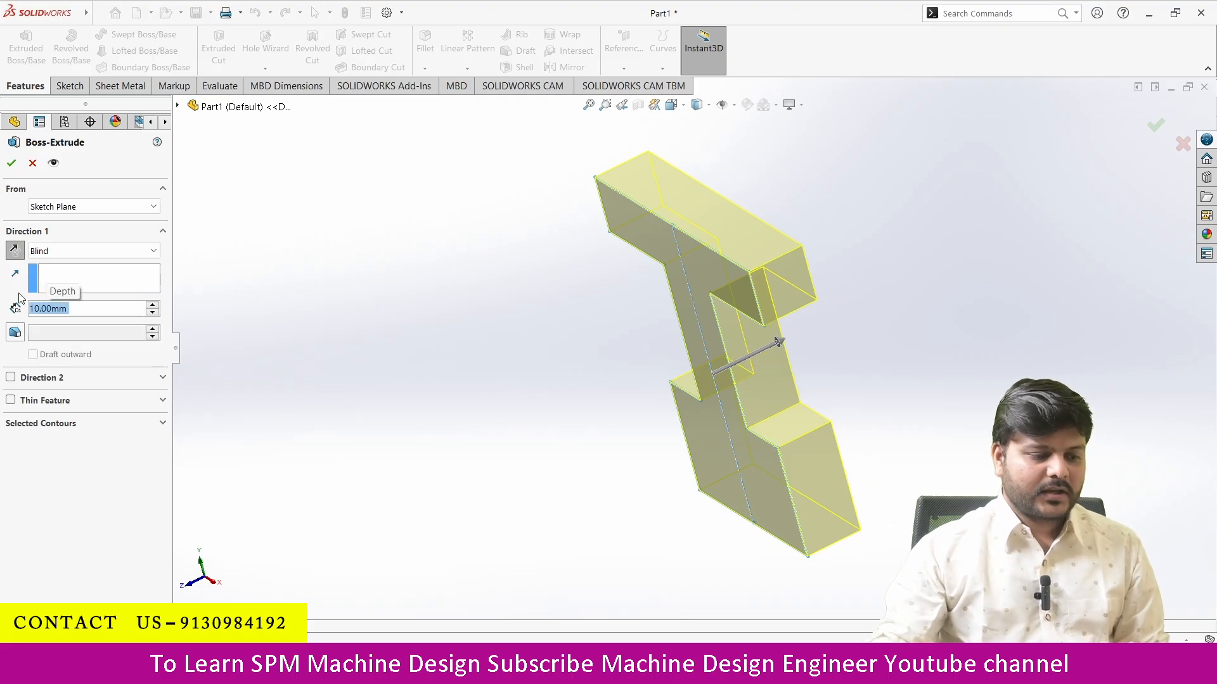
{"action": "left_click", "coordinate": [11, 163]}
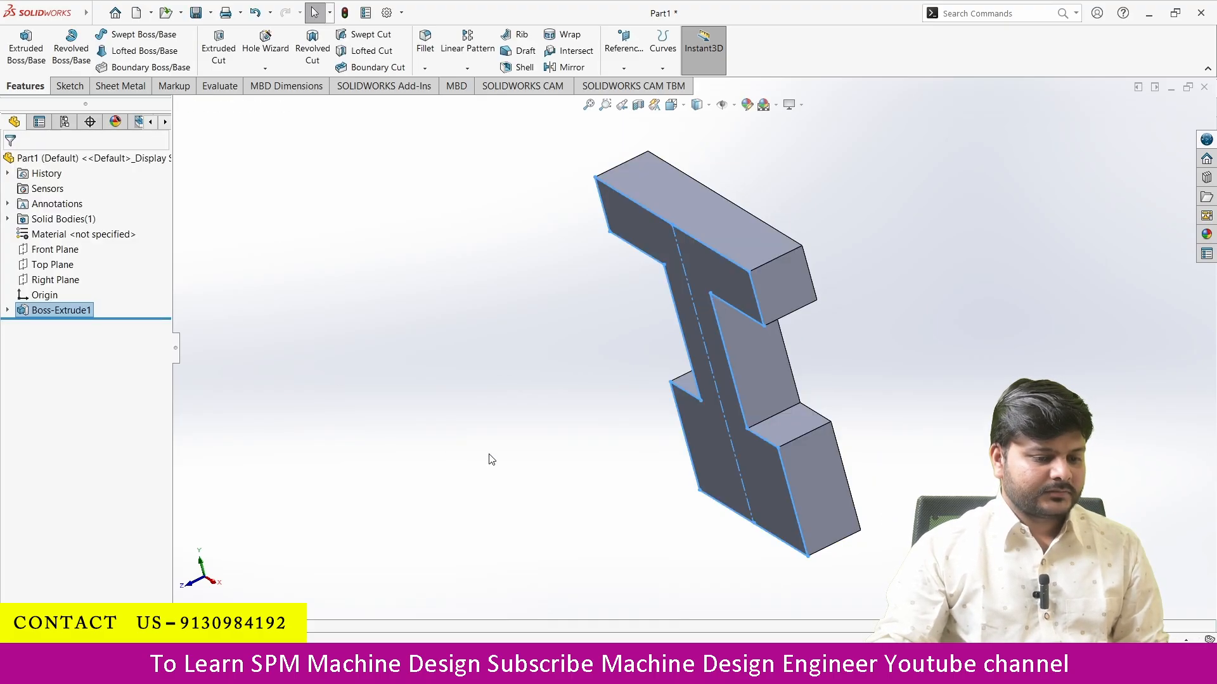
Inspect the extruded solid from several angles and in the isometric view.
{"action": "middle_click_drag", "start_coordinate": [804, 424], "coordinate": [917, 386]}
{"action": "left_click", "coordinate": [918, 386]}
{"action": "scroll", "coordinate": [770, 306], "scroll_direction": "down", "scroll_amount": 3}
{"action": "middle_click_drag", "start_coordinate": [771, 298], "coordinate": [781, 250]}
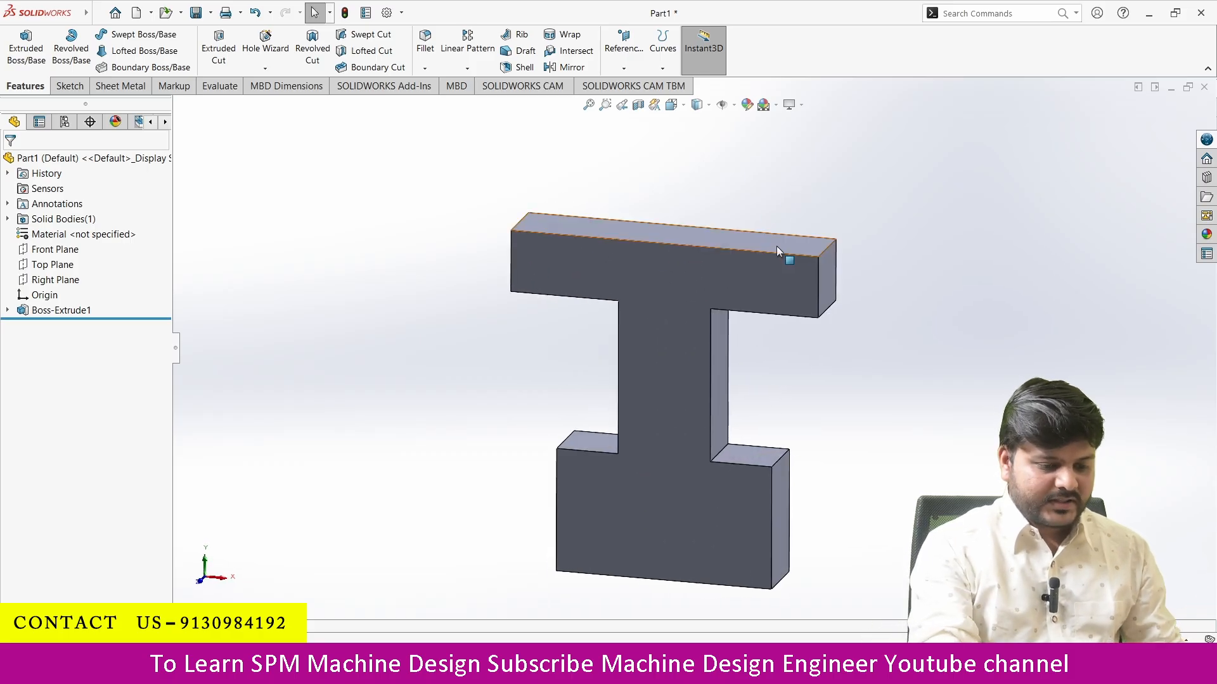
{"action": "key", "text": "ctrl+7"}
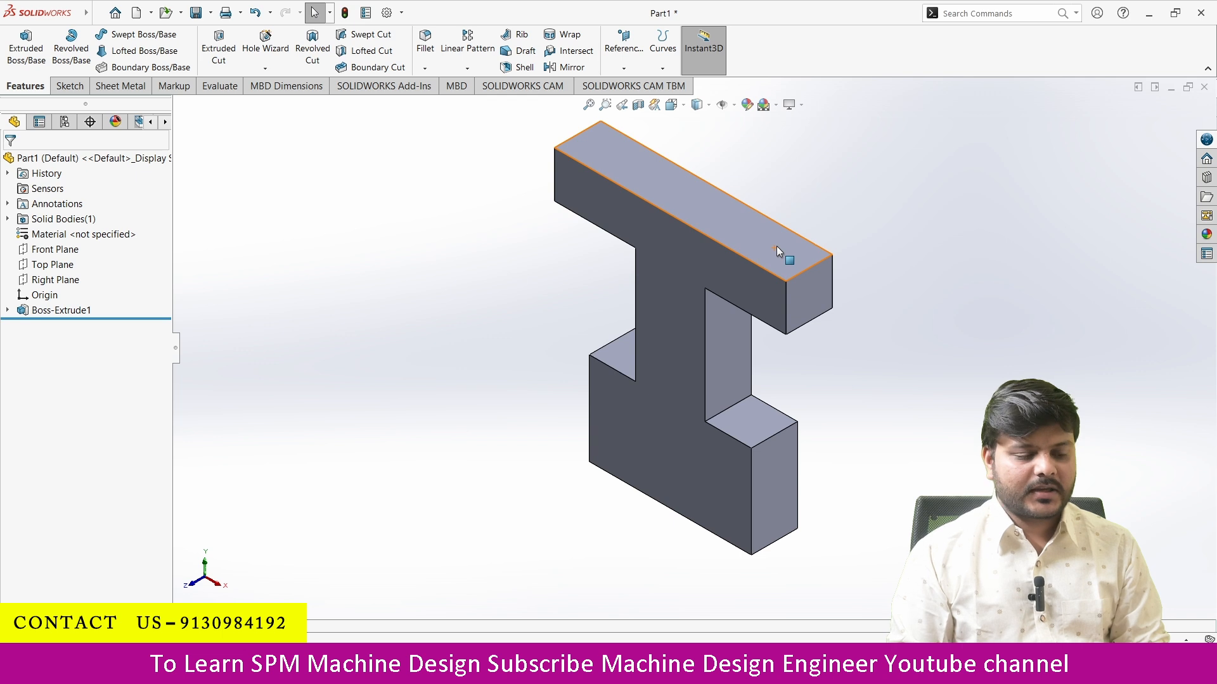
{"action": "key", "text": "space"}
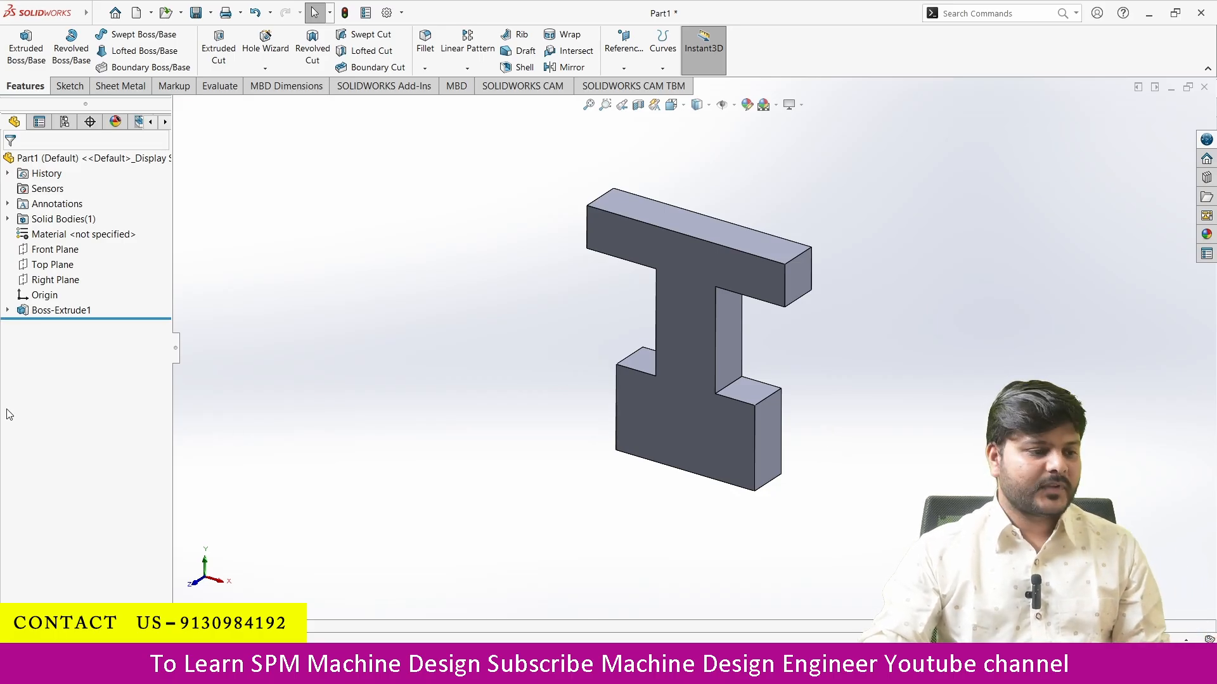
Start a drawing from the part and save the part as "trail part -01" in the DAY-02 SKETCH PRACTICE folder.
{"action": "left_click", "coordinate": [152, 14]}
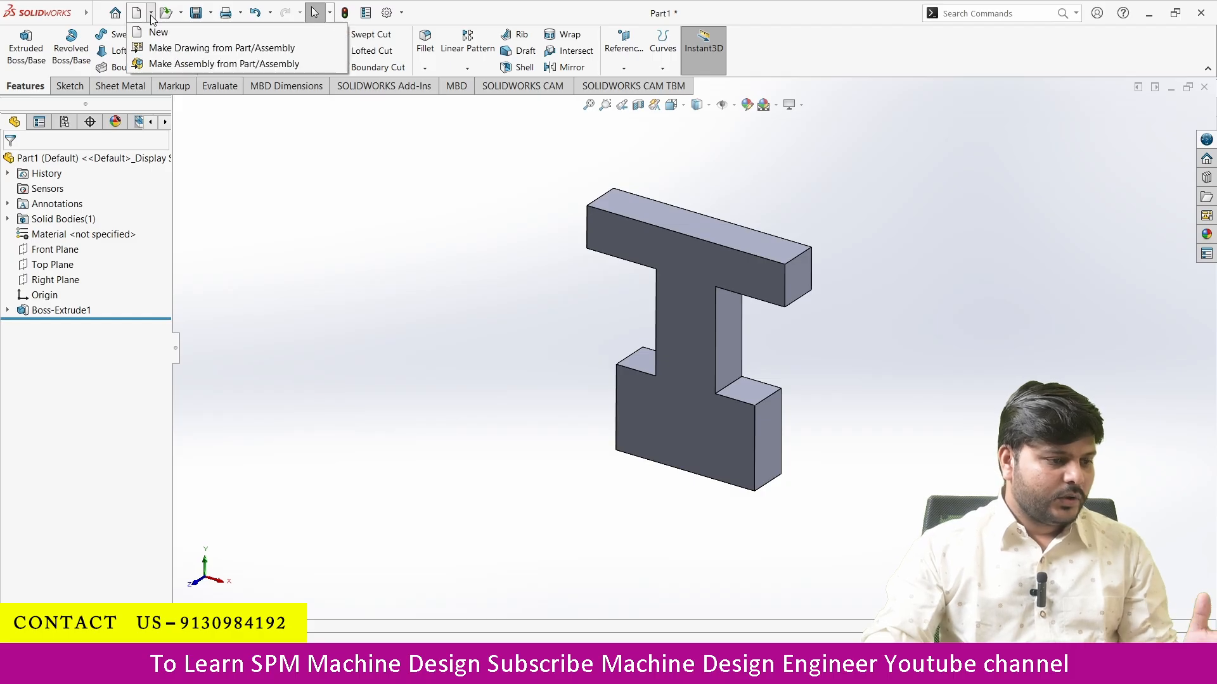
{"action": "left_click", "coordinate": [165, 51]}
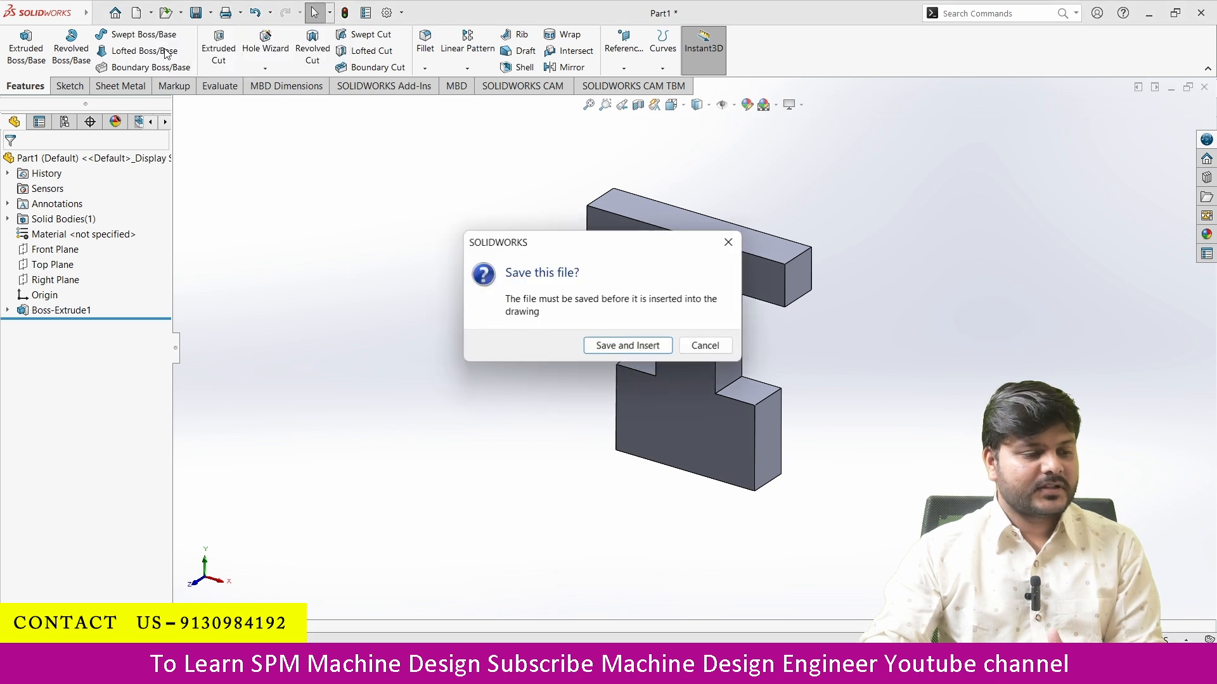
{"action": "left_click", "coordinate": [606, 348]}
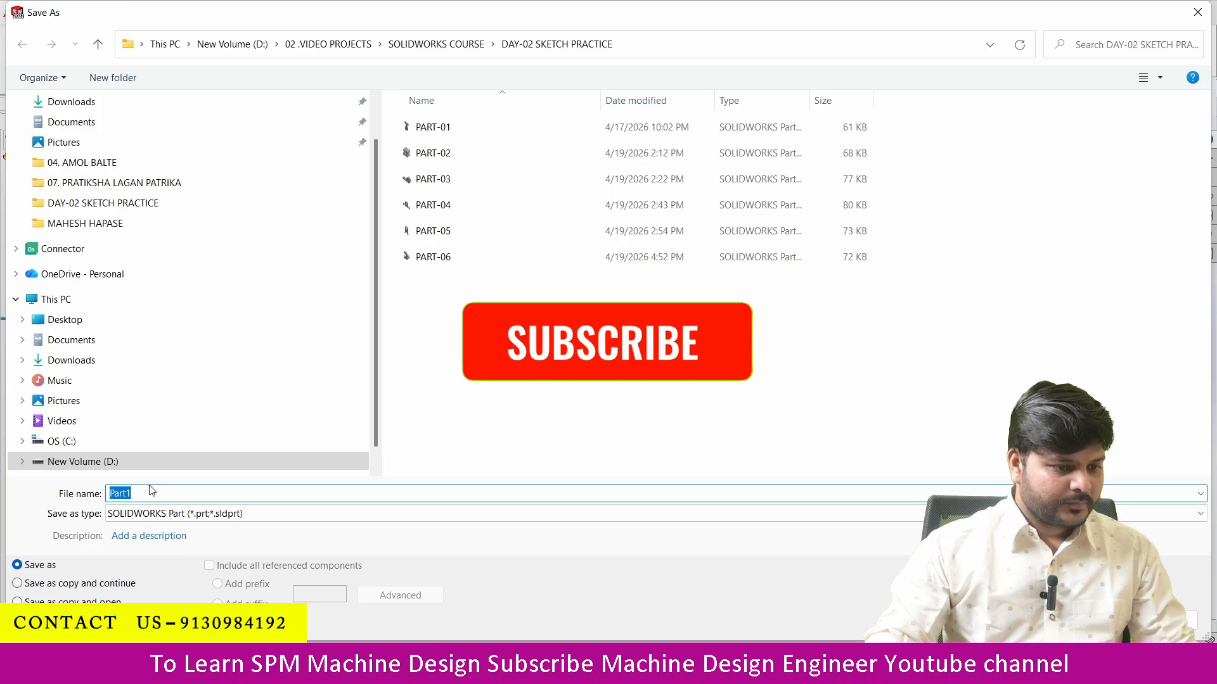
{"action": "type", "text": "tra"}
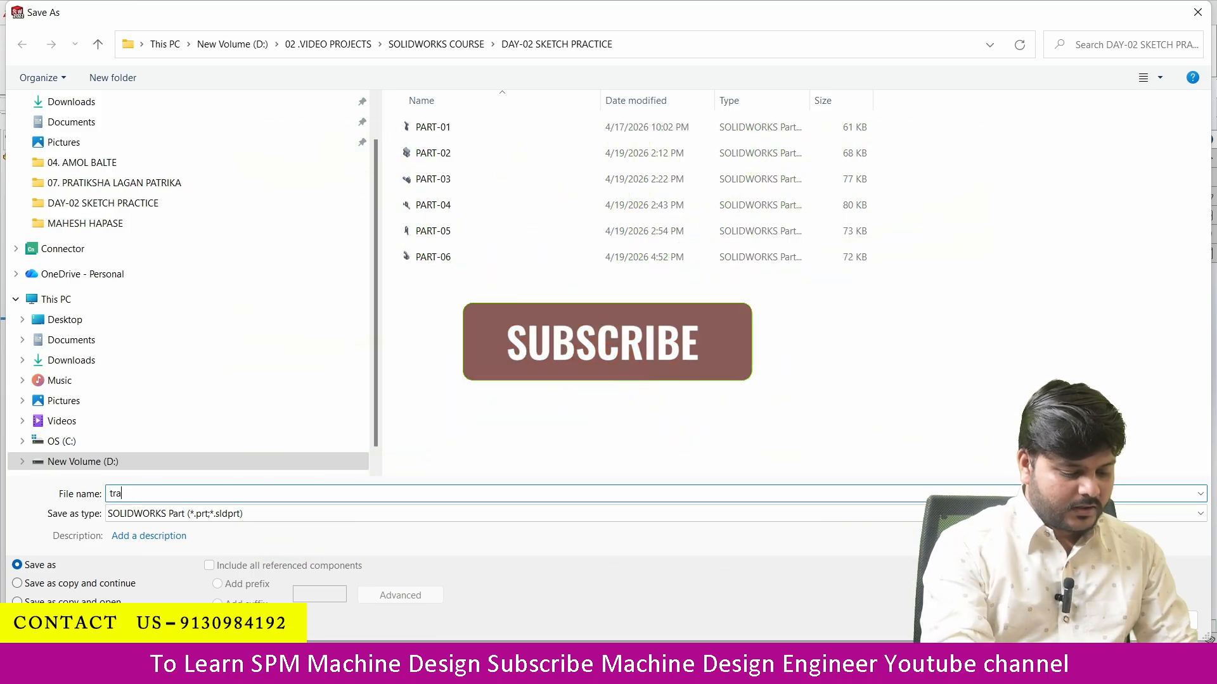
{"action": "type", "text": "il part"}
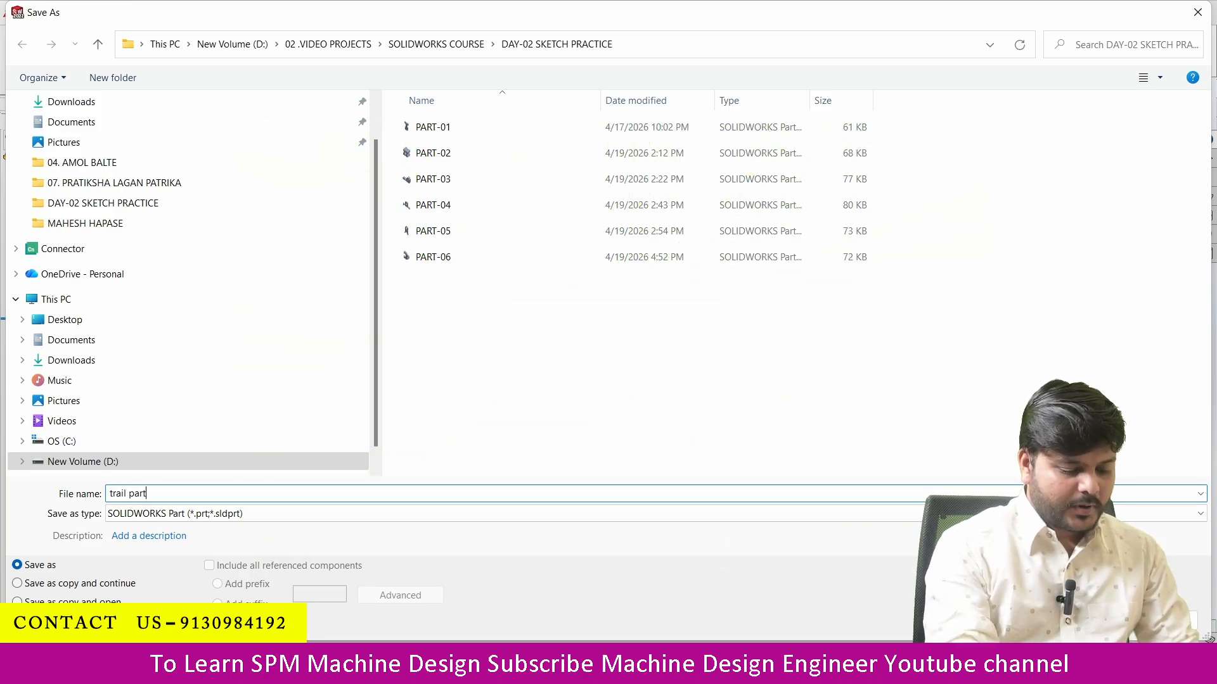
{"action": "type", "text": " -01"}
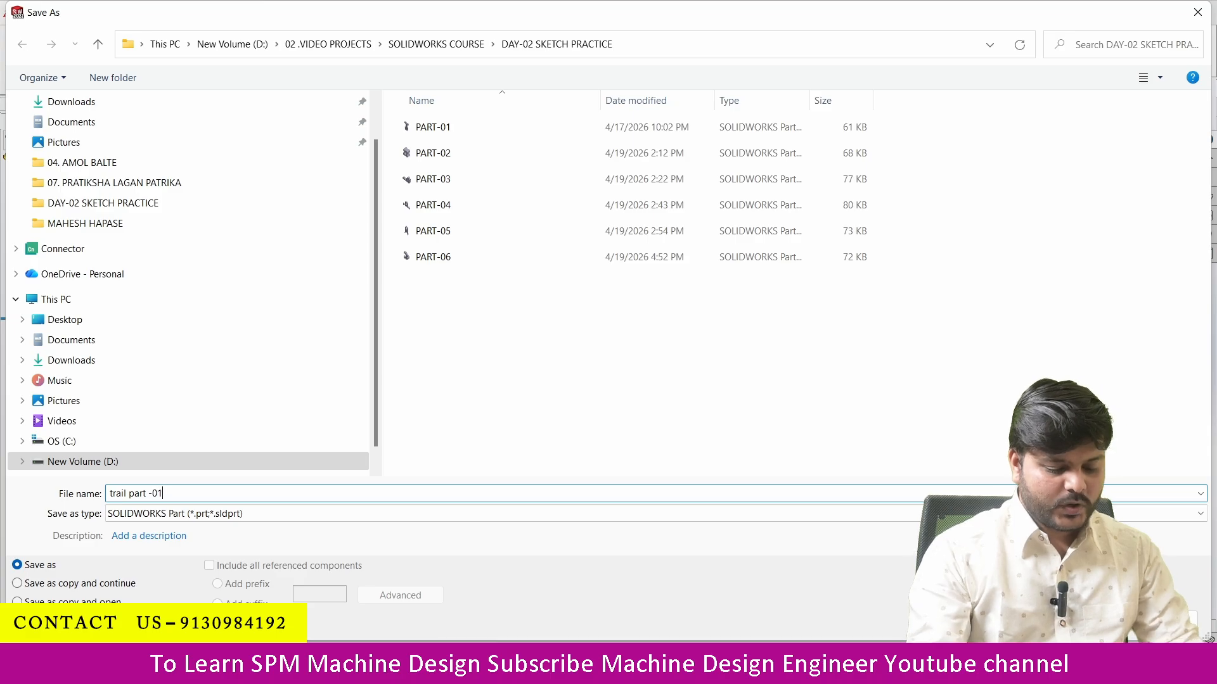
{"action": "key", "text": "Return"}
Create the new drawing of the part from the MD THEME template.
{"action": "key", "text": "ctrl+n"}
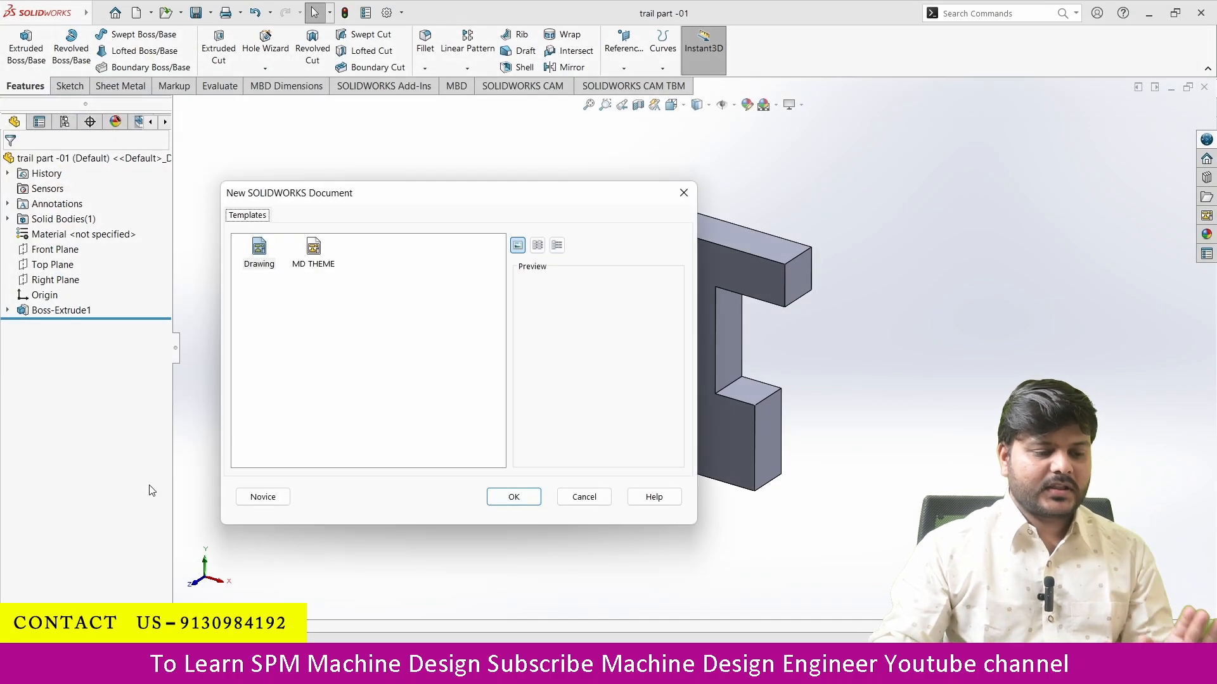
{"action": "left_click", "coordinate": [315, 250]}
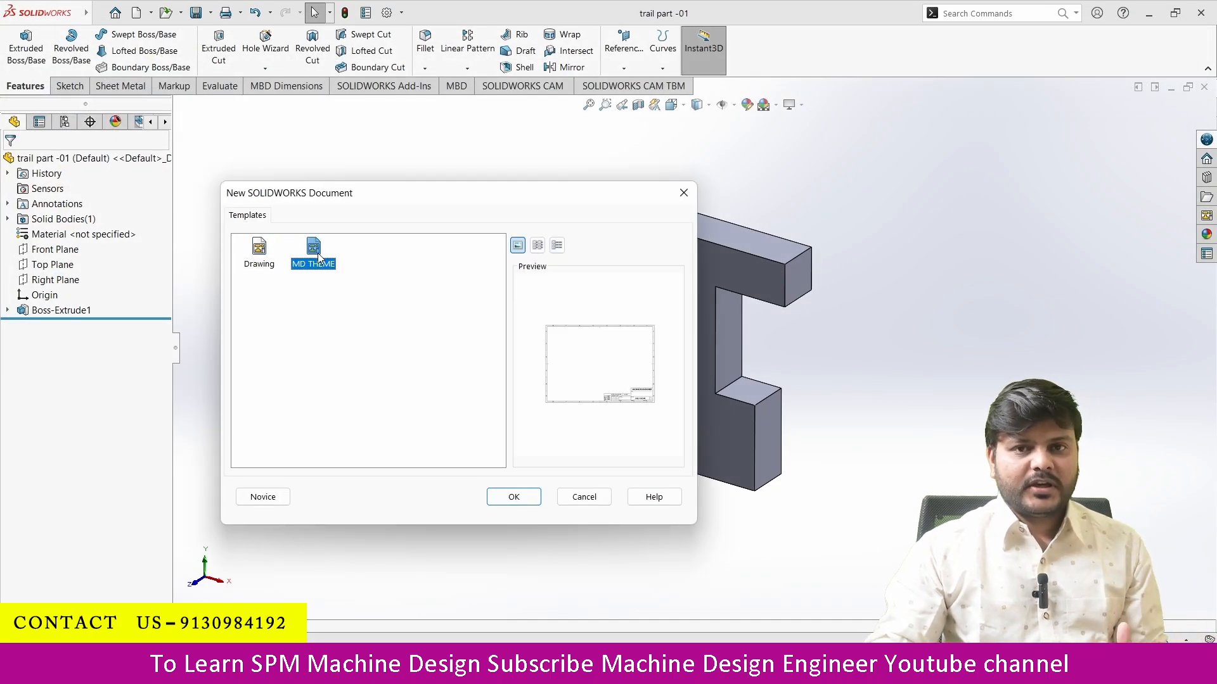
{"action": "left_click", "coordinate": [513, 497]}
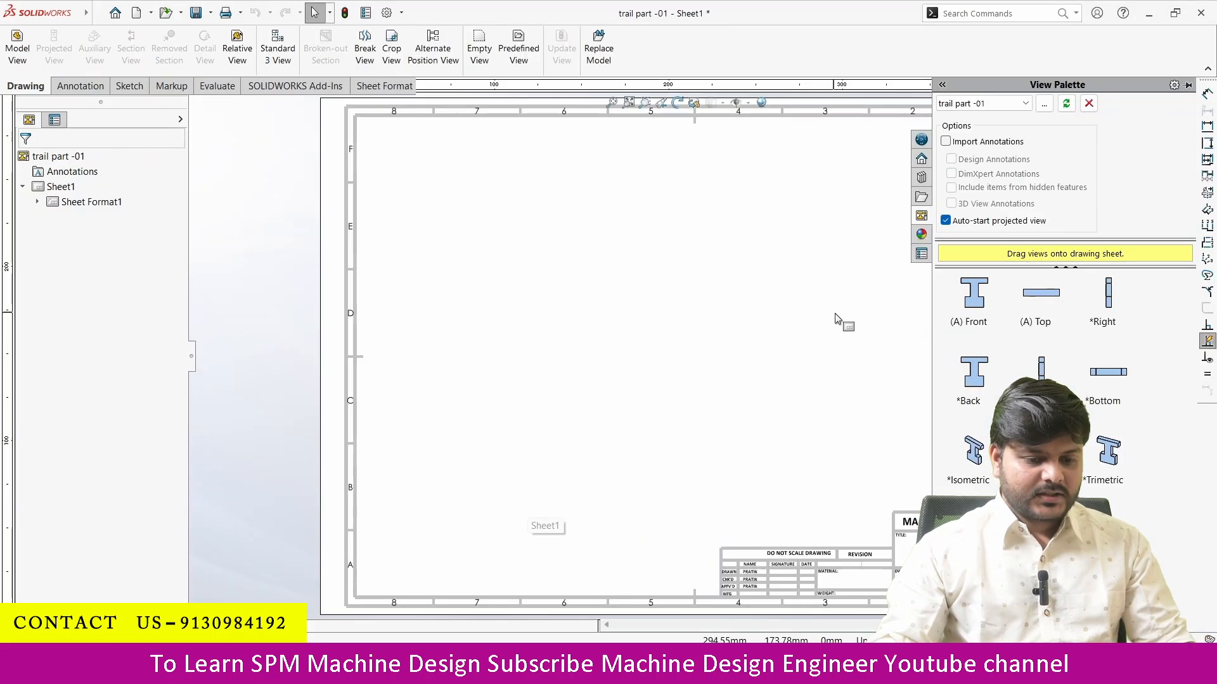
Look over the blank drawing sheet and examine its title block.
{"action": "scroll", "coordinate": [672, 356], "scroll_direction": "up", "scroll_amount": 2}
{"action": "mouse_move", "coordinate": [673, 357]}
{"action": "middle_mouse_down"}
{"action": "mouse_move", "coordinate": [505, 374]}
{"action": "mouse_move", "coordinate": [515, 370]}
{"action": "mouse_move", "coordinate": [541, 403]}
{"action": "middle_mouse_up"}
{"action": "scroll", "coordinate": [469, 388], "scroll_direction": "down", "scroll_amount": 1}
{"action": "scroll", "coordinate": [505, 421], "scroll_direction": "up", "scroll_amount": 1}
{"action": "scroll", "coordinate": [506, 424], "scroll_direction": "up", "scroll_amount": 1}
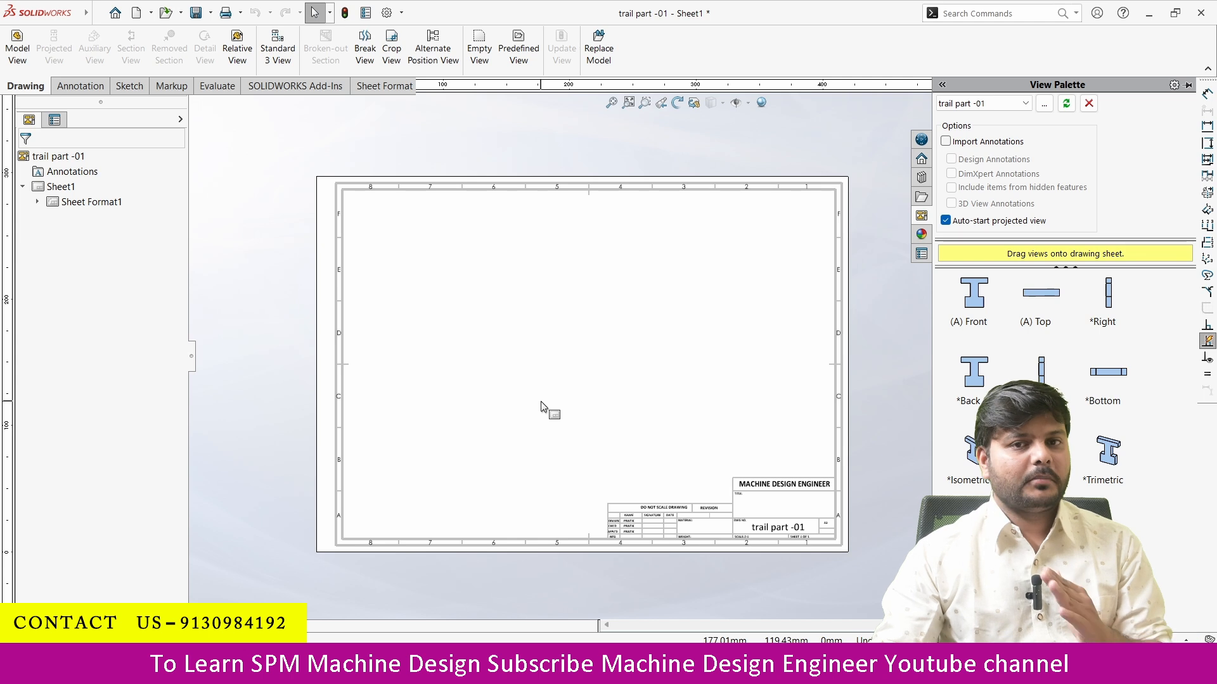
{"action": "scroll", "coordinate": [783, 568], "scroll_direction": "down", "scroll_amount": 2}
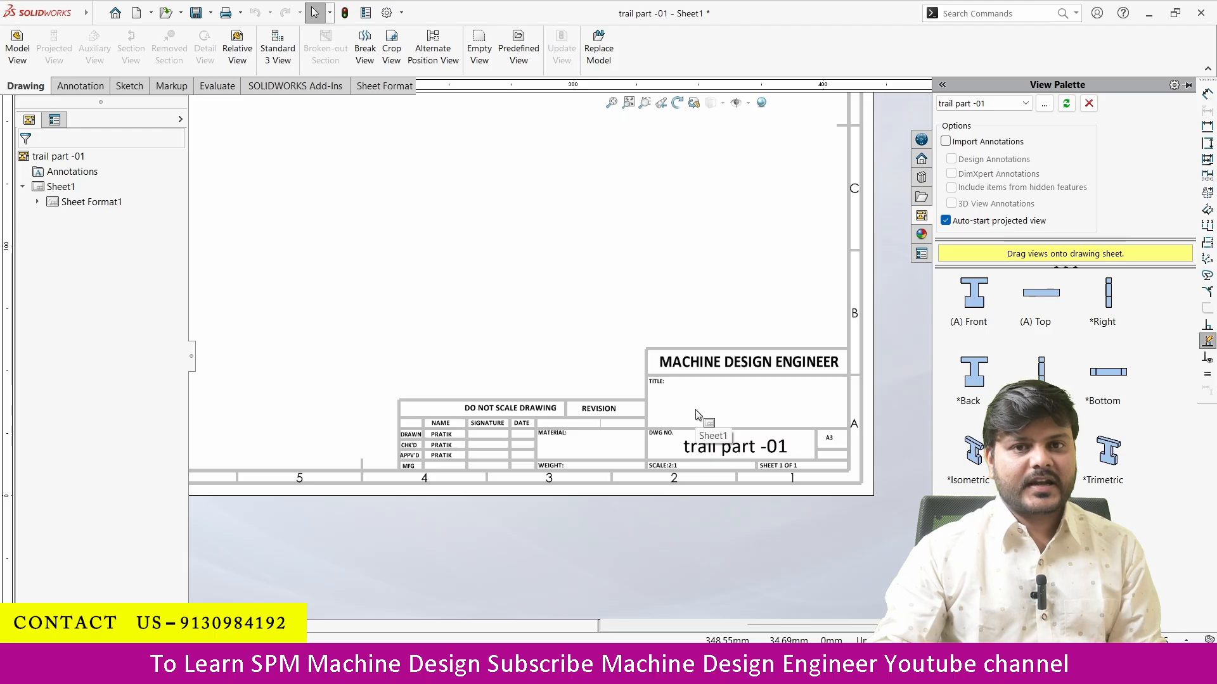
{"action": "scroll", "coordinate": [712, 426], "scroll_direction": "up", "scroll_amount": 5}
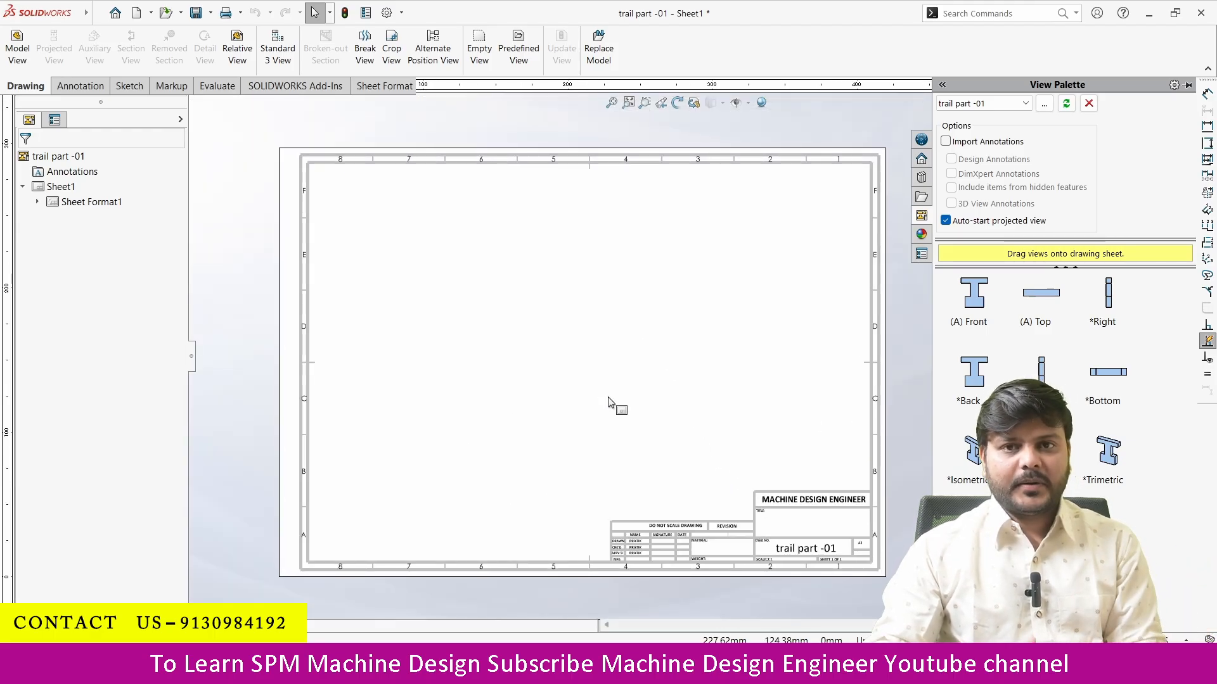
Place the part's front view on the sheet and project top, right and isometric views from it.
{"action": "left_click", "coordinate": [975, 309]}
{"action": "mouse_move", "coordinate": [975, 309]}
{"action": "left_mouse_down"}
{"action": "mouse_move", "coordinate": [720, 388]}
{"action": "mouse_move", "coordinate": [427, 412]}
{"action": "mouse_move", "coordinate": [440, 415]}
{"action": "left_mouse_up"}
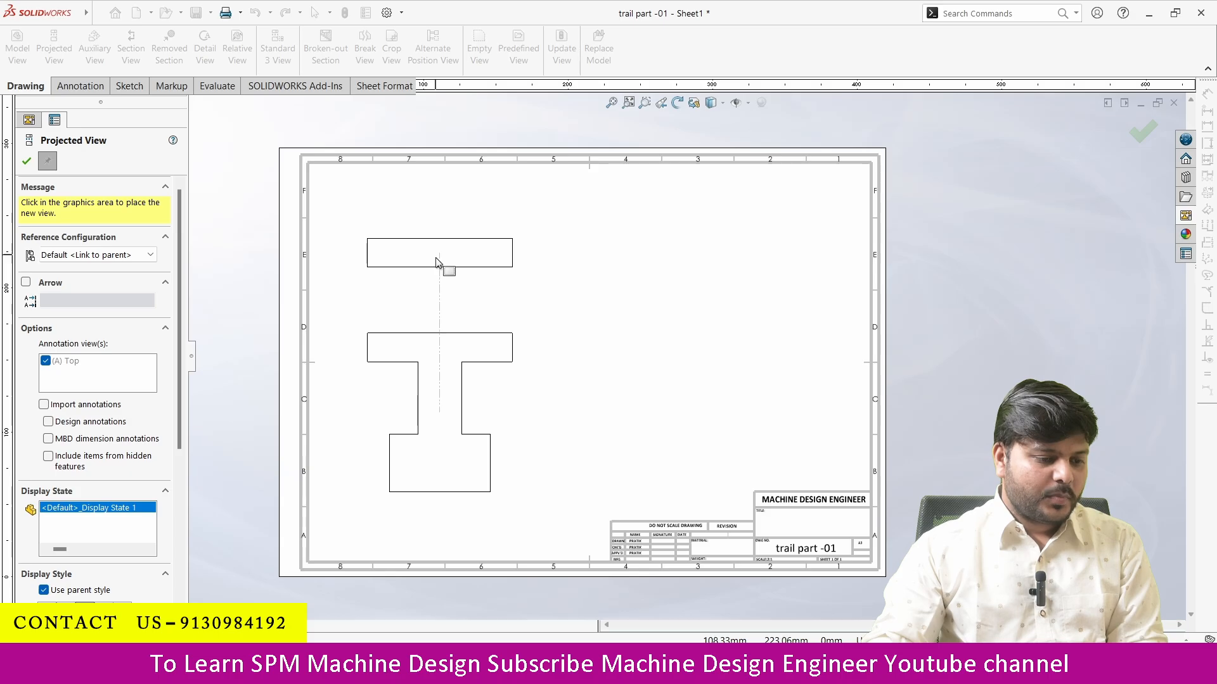
{"action": "left_click", "coordinate": [443, 263]}
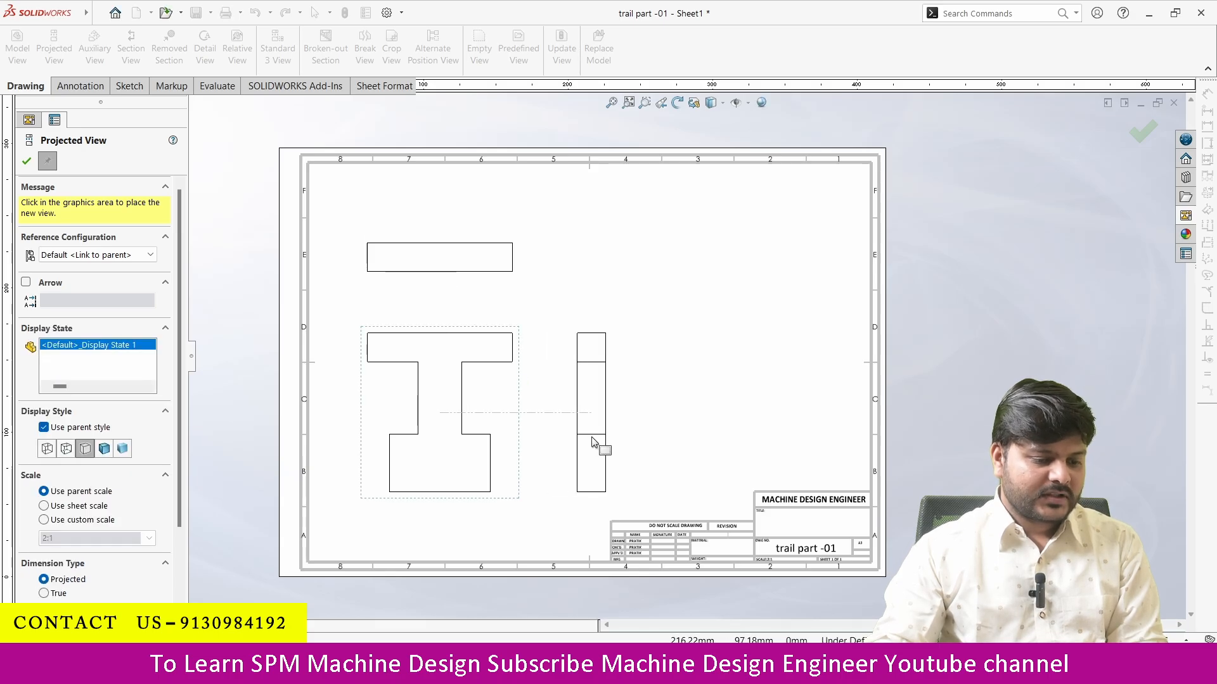
{"action": "left_click", "coordinate": [603, 450]}
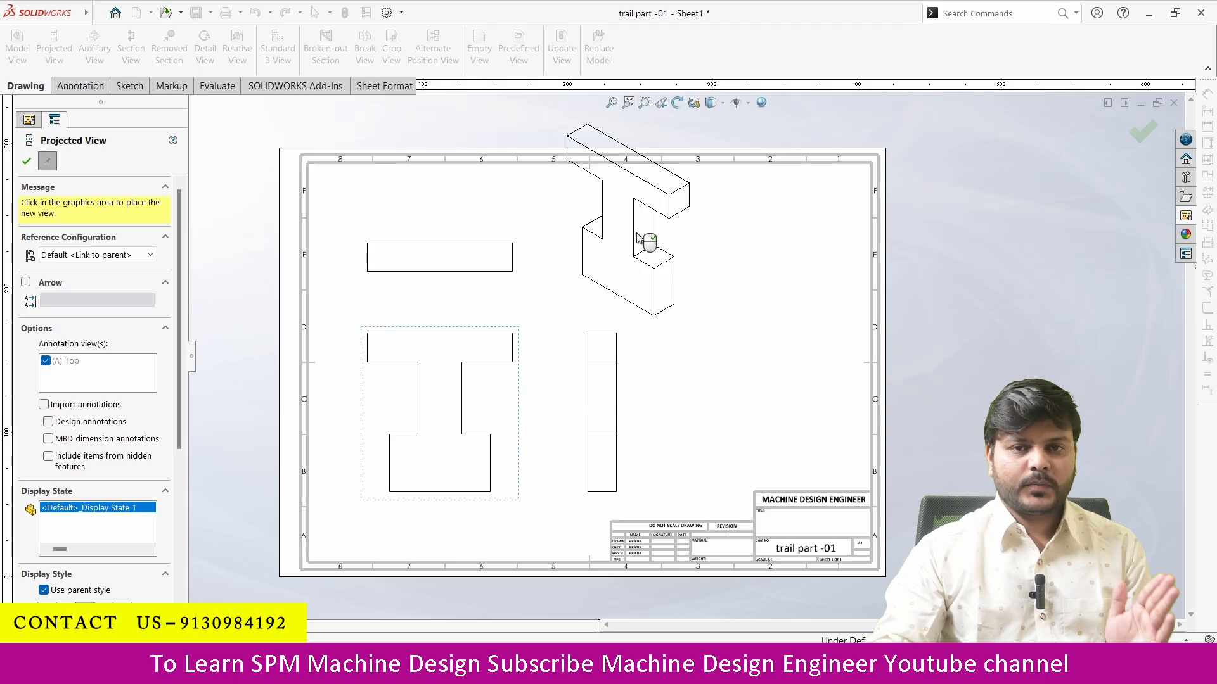
{"action": "left_click", "coordinate": [640, 239]}
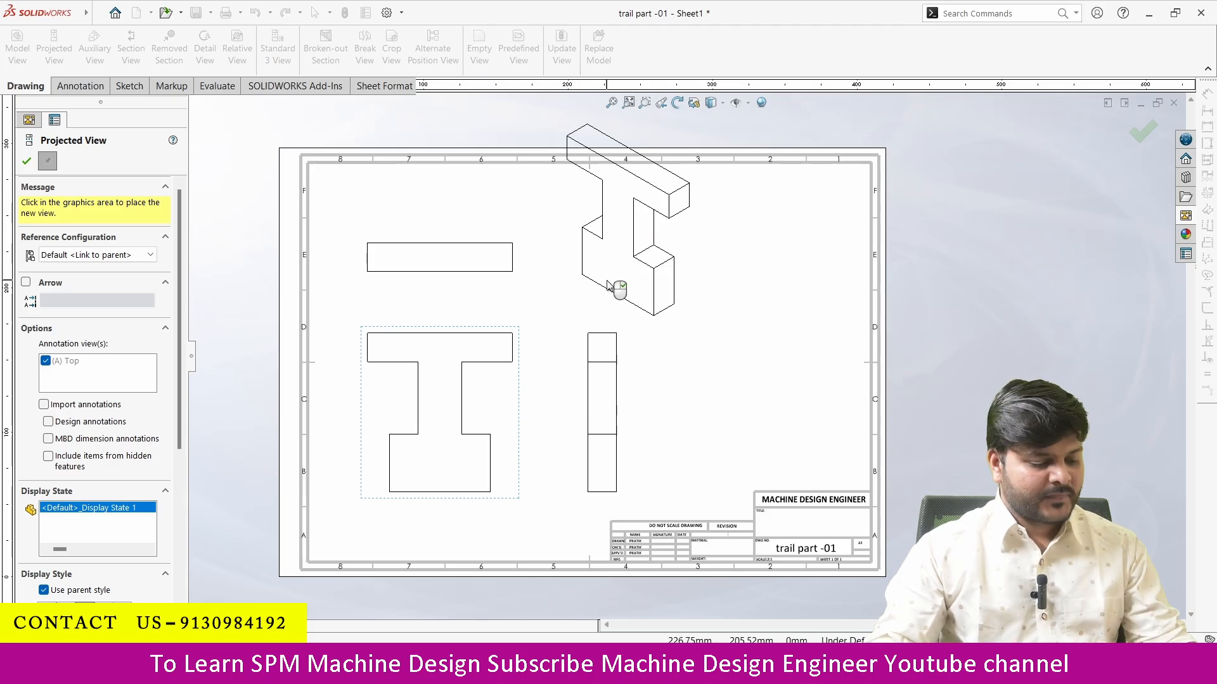
{"action": "key", "text": "Escape"}
Delete the top view from the sheet.
{"action": "left_click", "coordinate": [514, 245]}
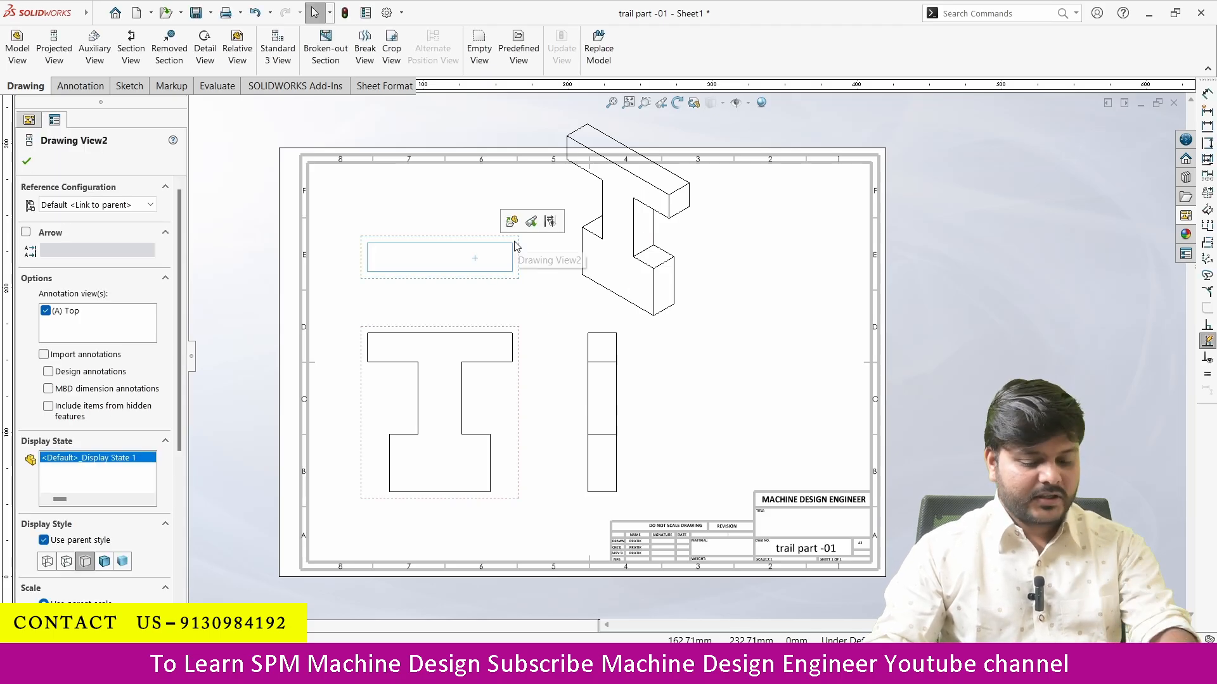
{"action": "key", "text": "Delete"}
{"action": "left_click", "coordinate": [703, 272]}
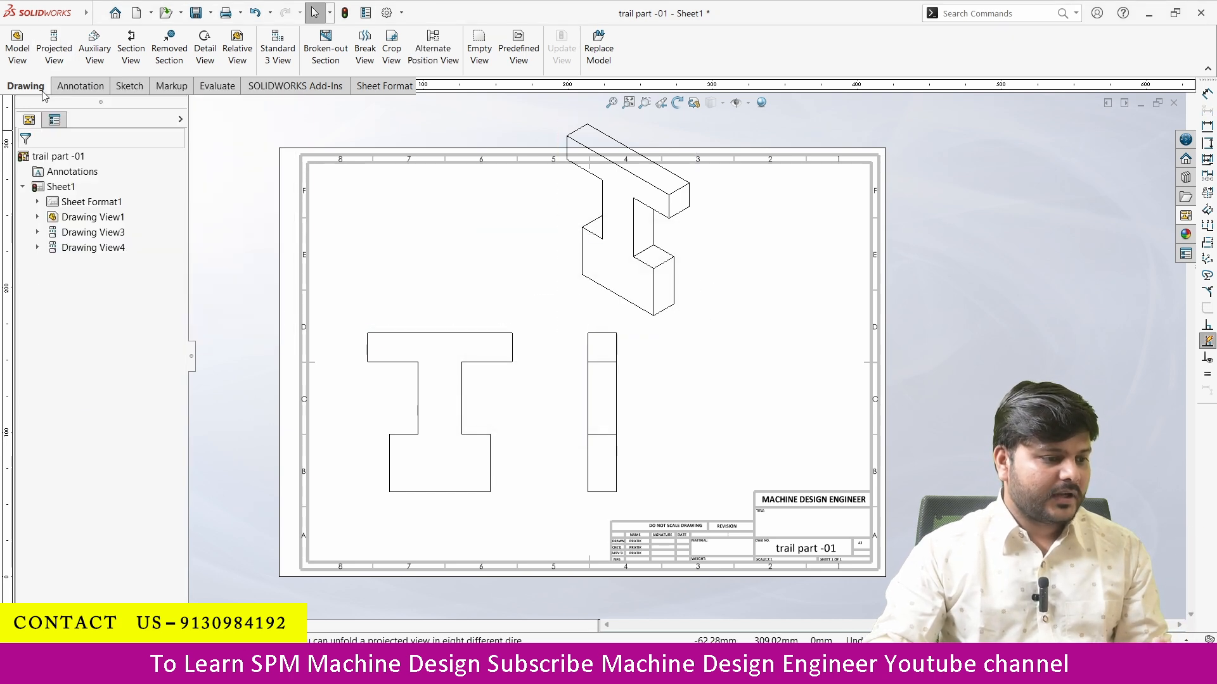
Project a new top view above the front view and move the isometric view inside the sheet border.
{"action": "left_click", "coordinate": [45, 50]}
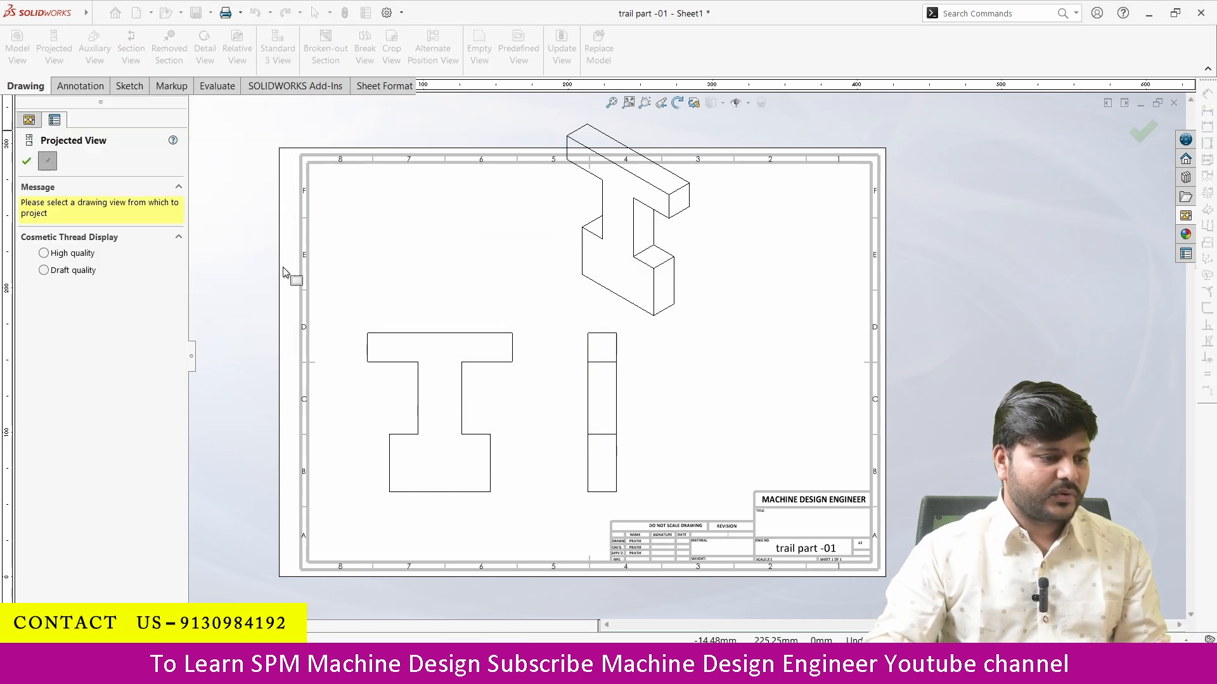
{"action": "left_click", "coordinate": [466, 334]}
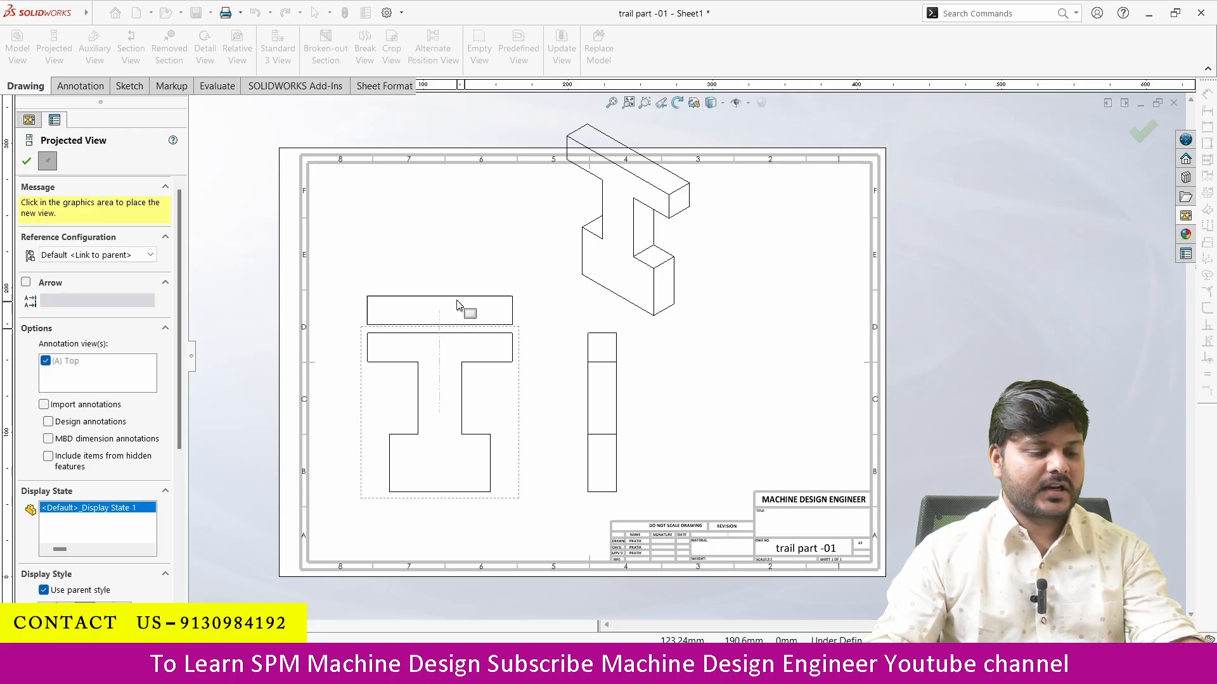
{"action": "left_click", "coordinate": [452, 262]}
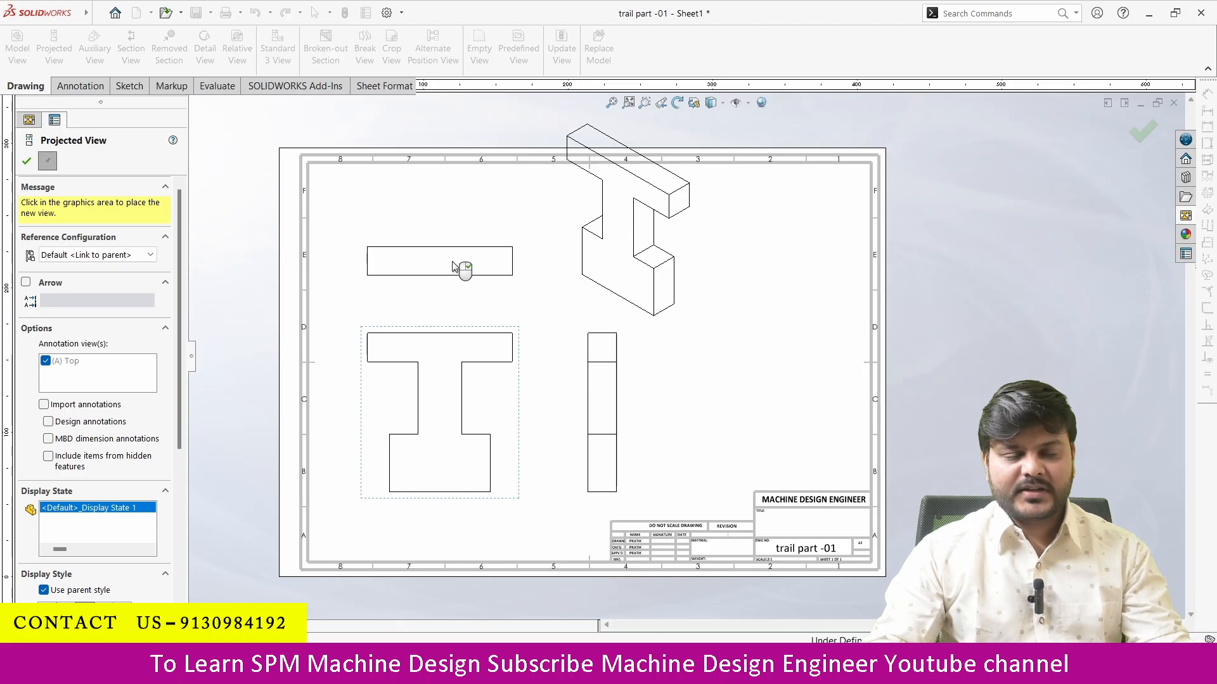
{"action": "right_click", "coordinate": [453, 267]}
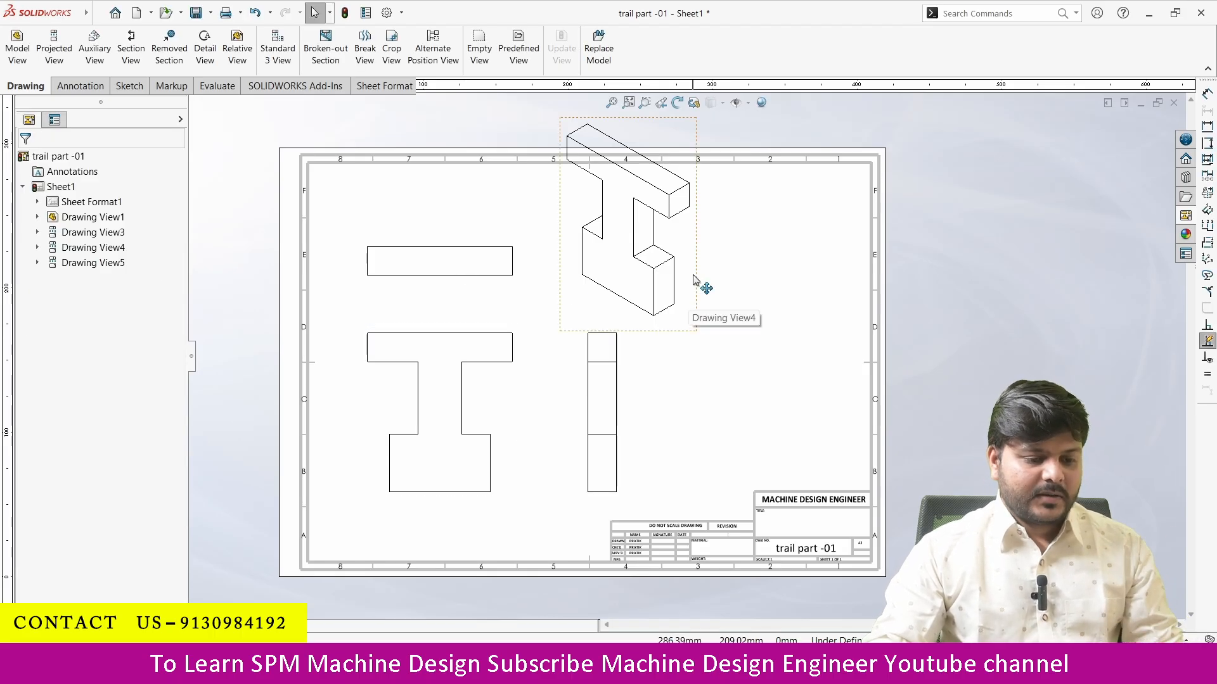
{"action": "left_click_drag", "start_coordinate": [704, 264], "coordinate": [827, 345]}
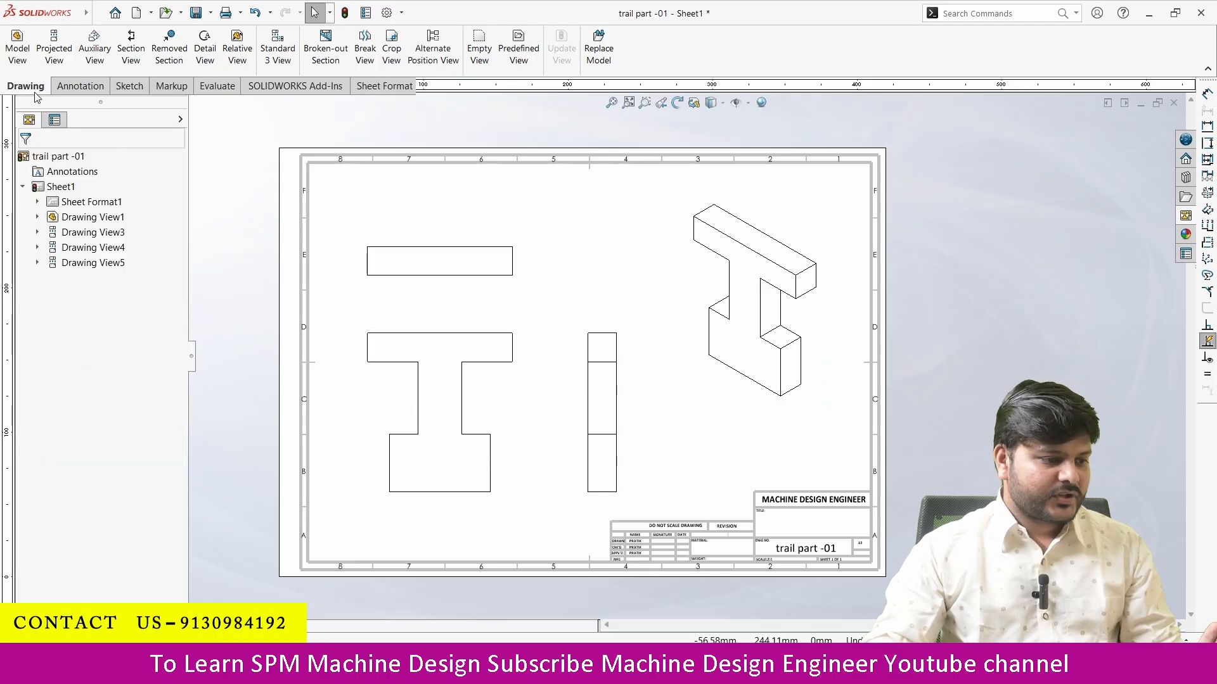
Dimension the width and height of the lower block in the front view with Smart Dimension.
{"action": "left_click", "coordinate": [81, 92]}
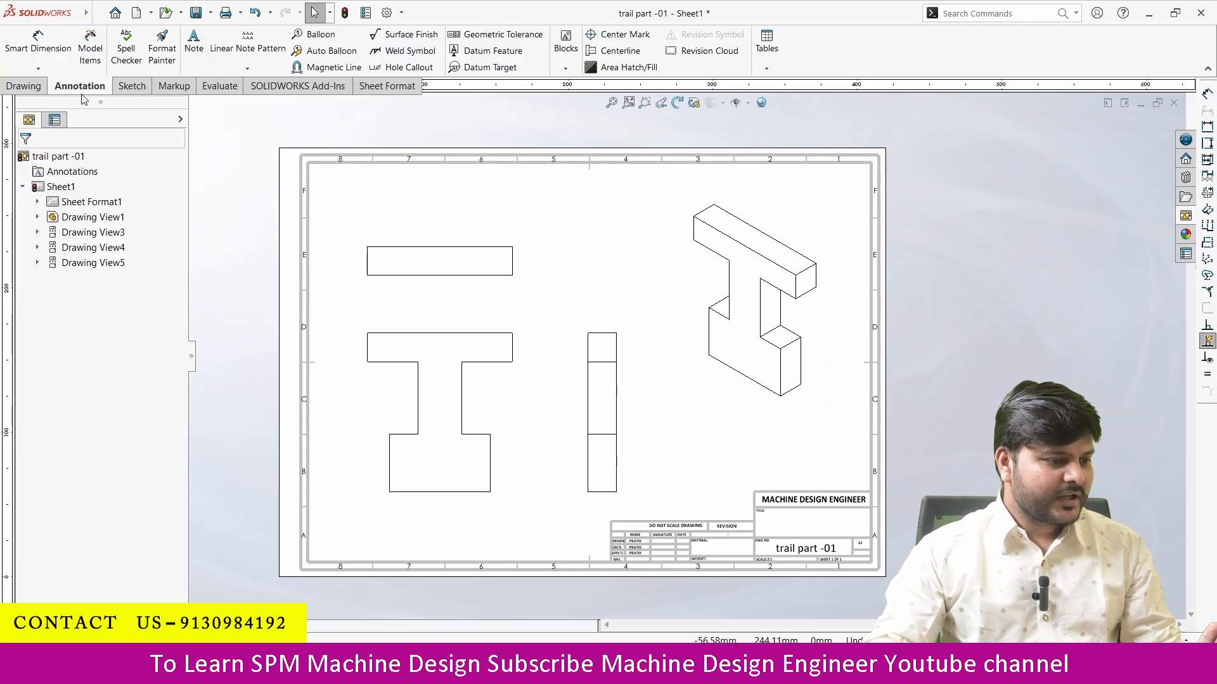
{"action": "left_click", "coordinate": [43, 45]}
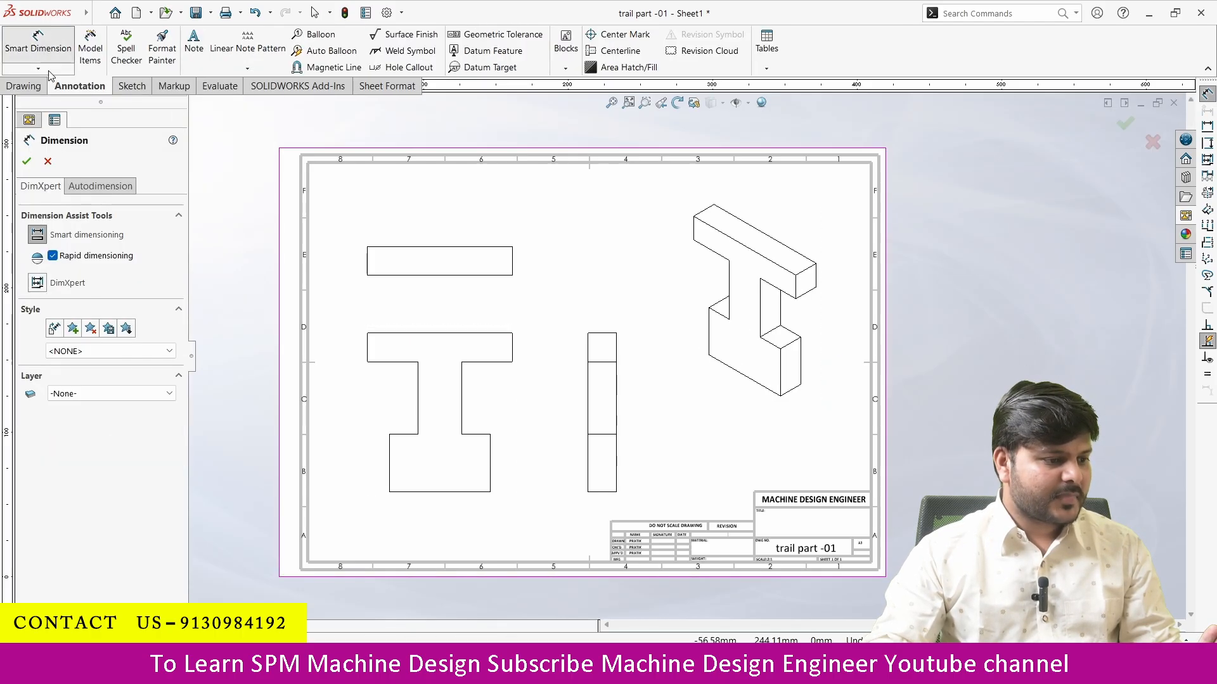
{"action": "left_click", "coordinate": [449, 492]}
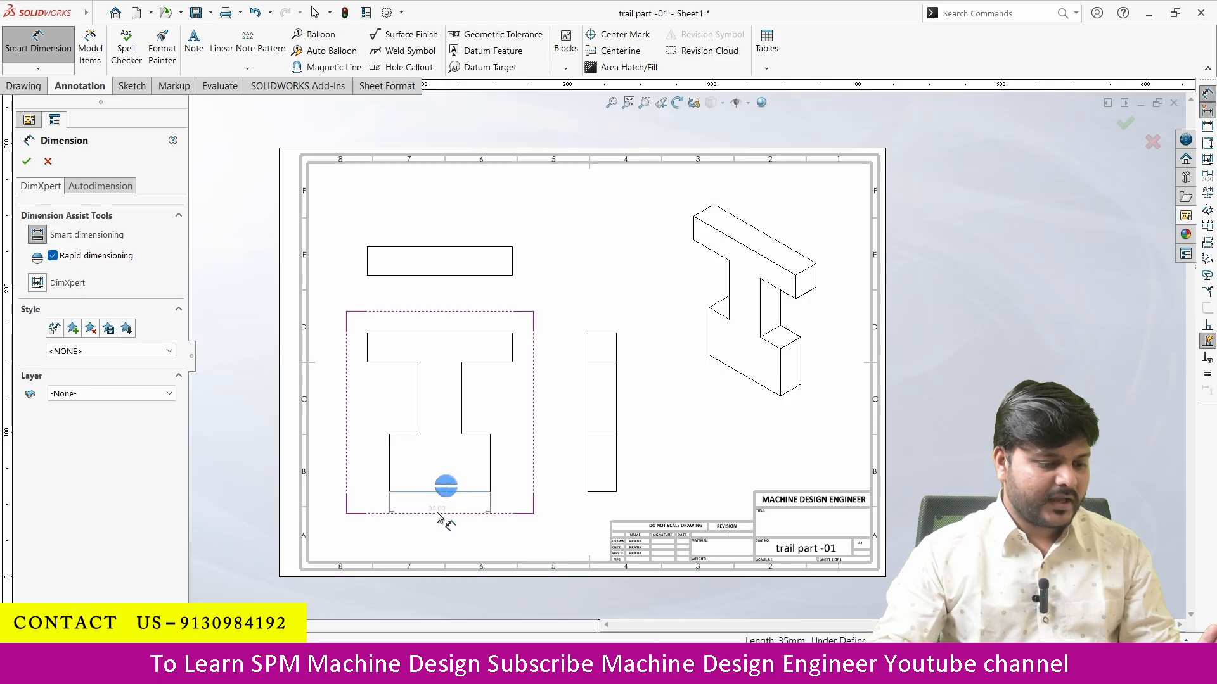
{"action": "left_click", "coordinate": [442, 519]}
{"action": "scroll", "coordinate": [444, 529], "scroll_direction": "up", "scroll_amount": 2}
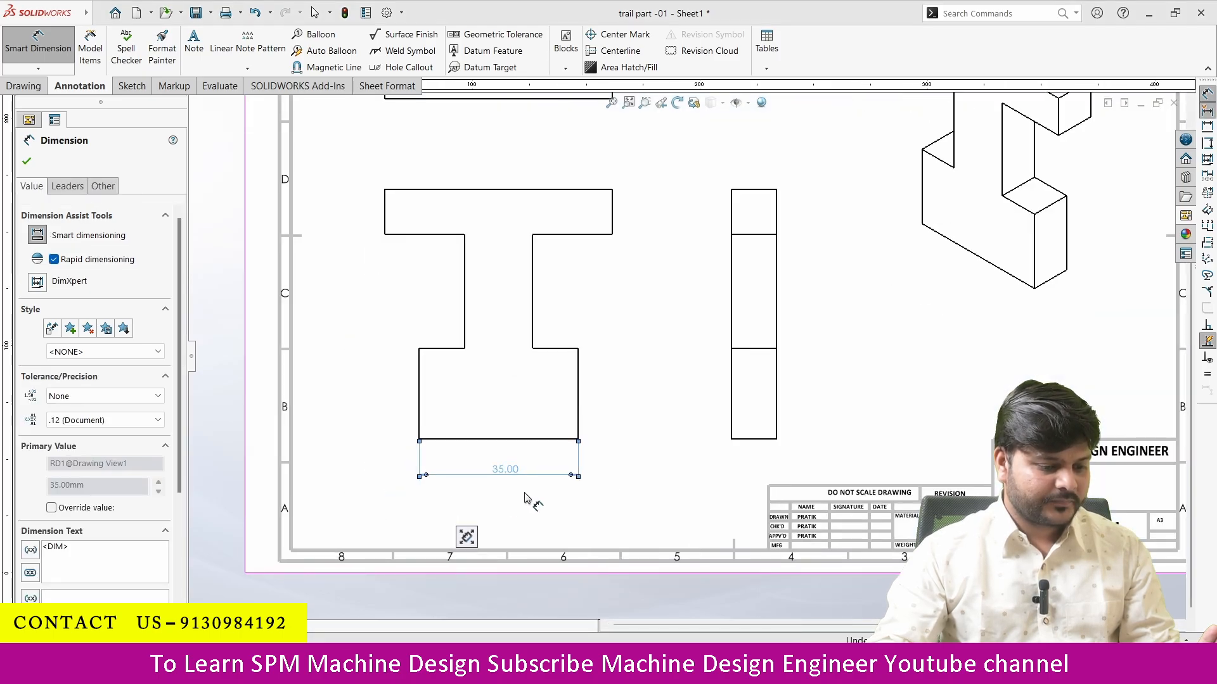
{"action": "left_click", "coordinate": [420, 394]}
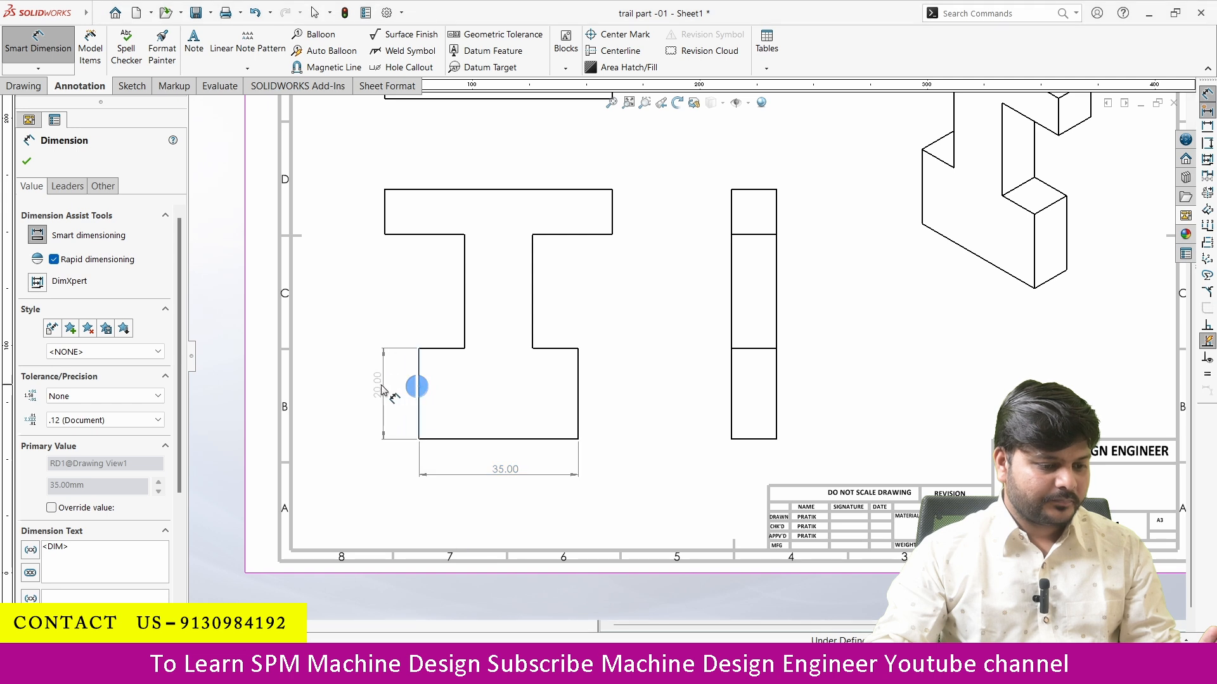
{"action": "left_click", "coordinate": [374, 404]}
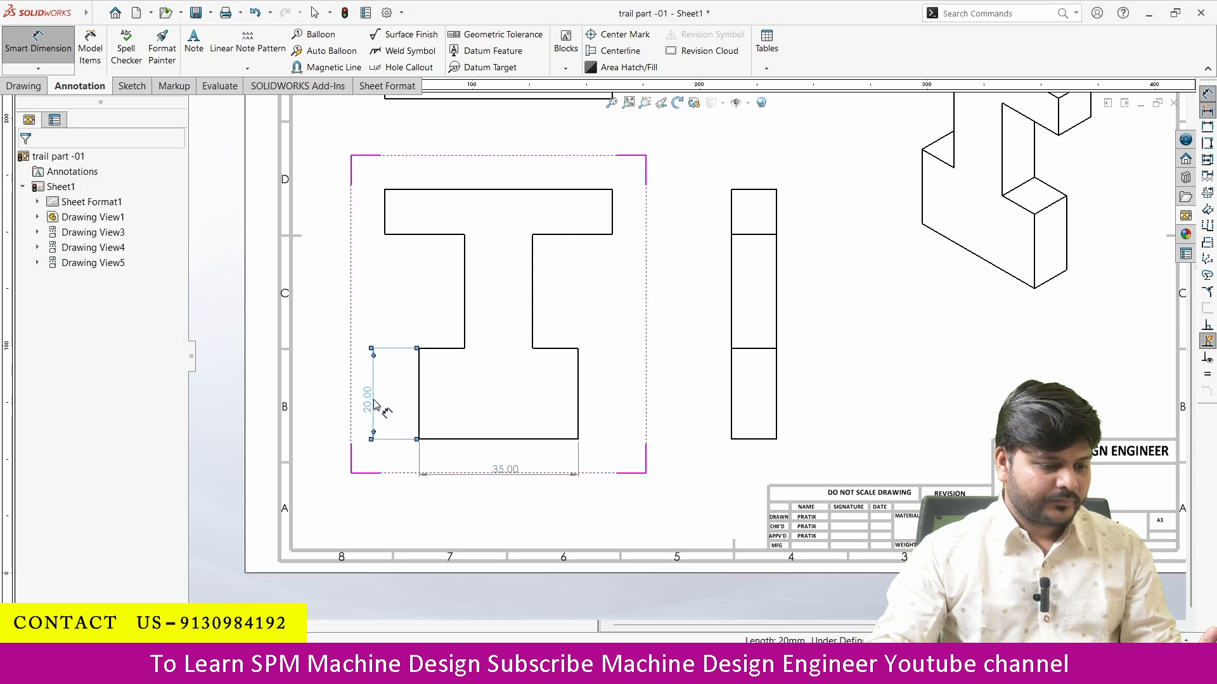
Dimension the web's height and the part's overall height beside the front view.
{"action": "left_click", "coordinate": [464, 309]}
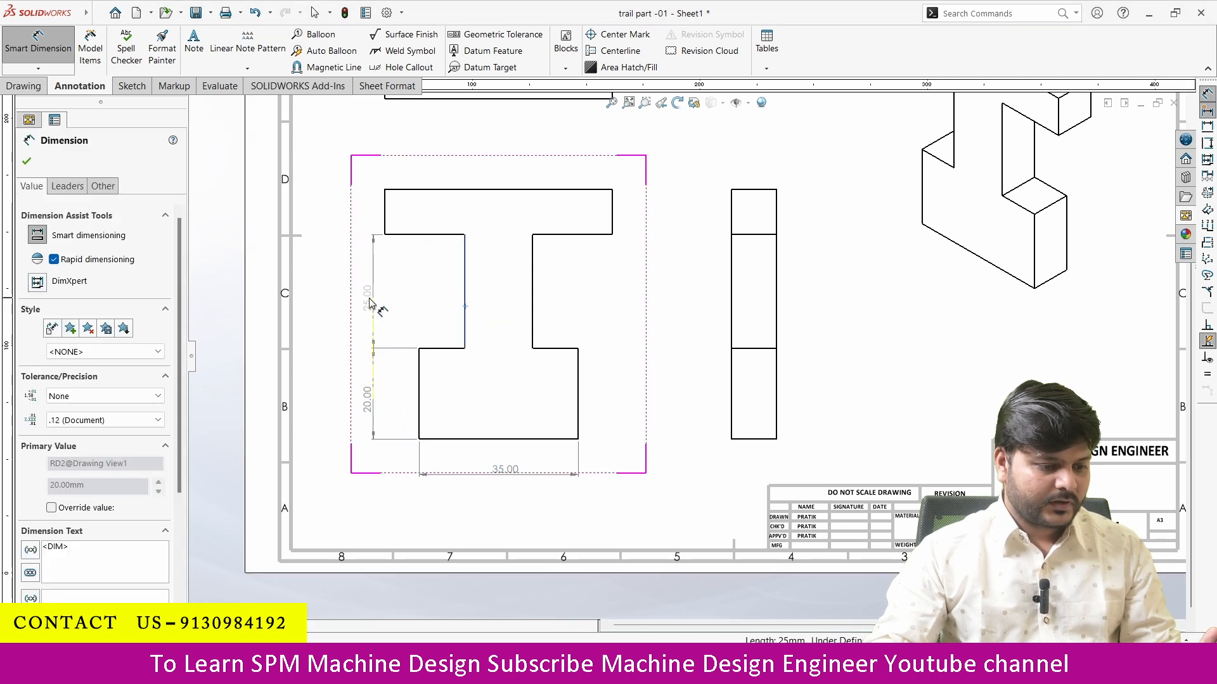
{"action": "left_click", "coordinate": [370, 305]}
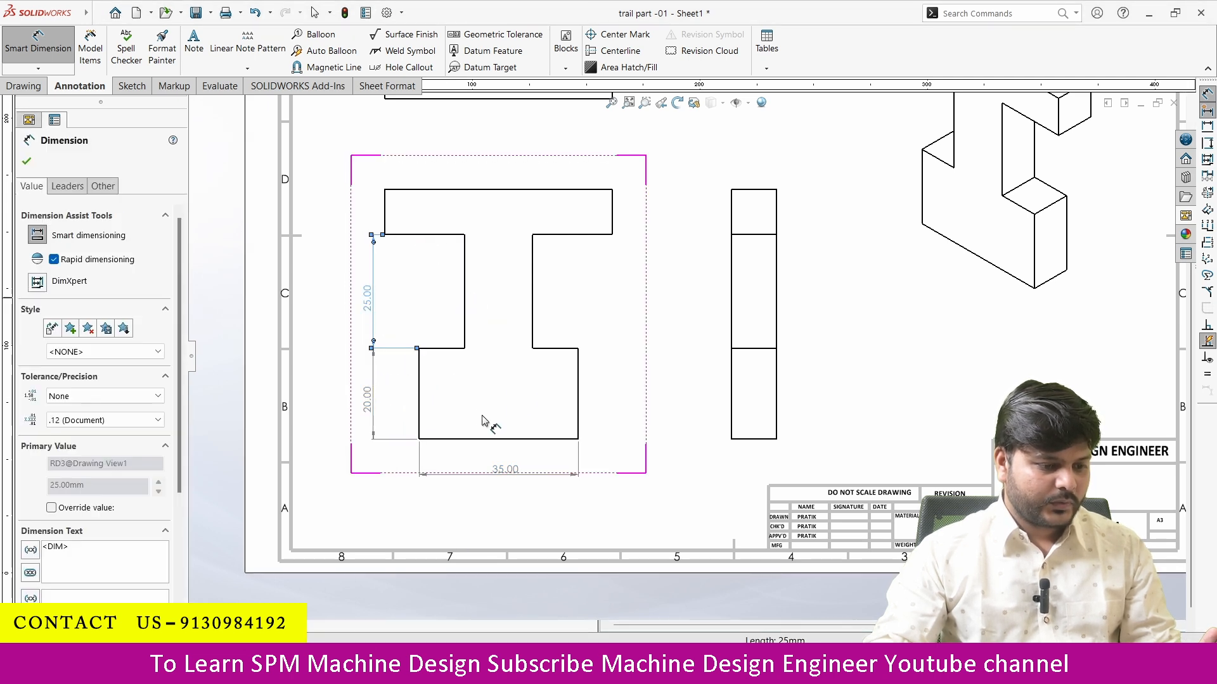
{"action": "left_click", "coordinate": [452, 438]}
{"action": "left_click", "coordinate": [415, 189]}
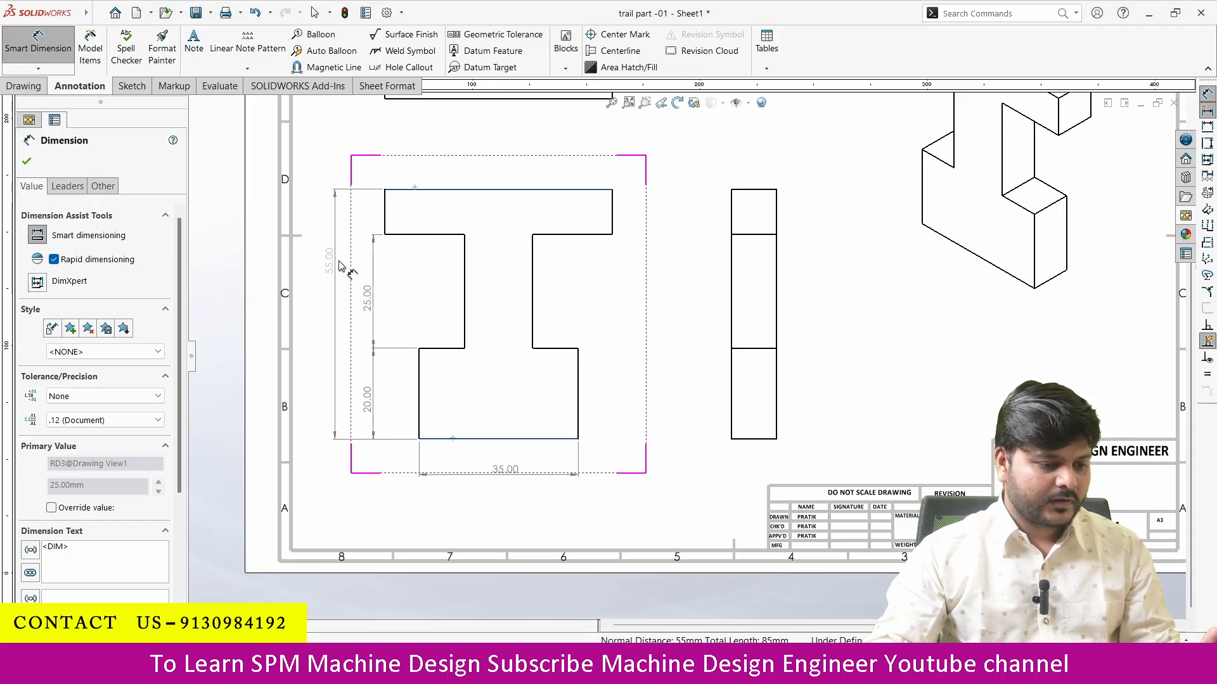
{"action": "left_click", "coordinate": [347, 329]}
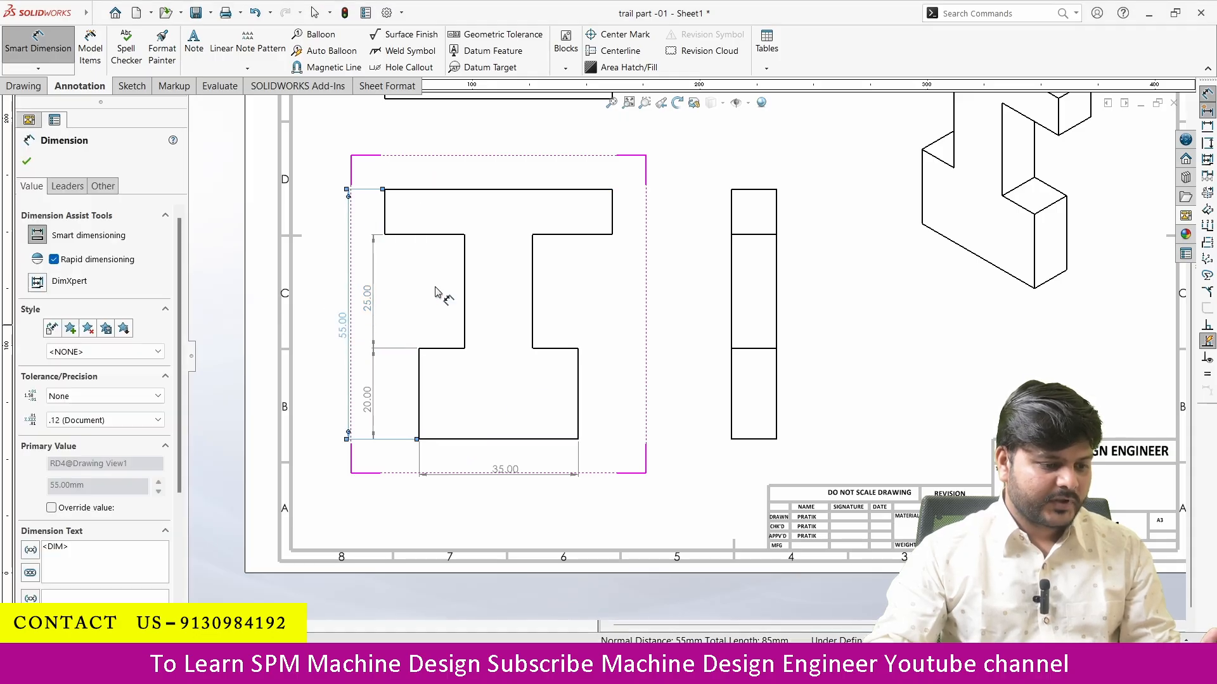
Dimension the top flange's width and the web's width in the front view.
{"action": "left_click", "coordinate": [499, 190]}
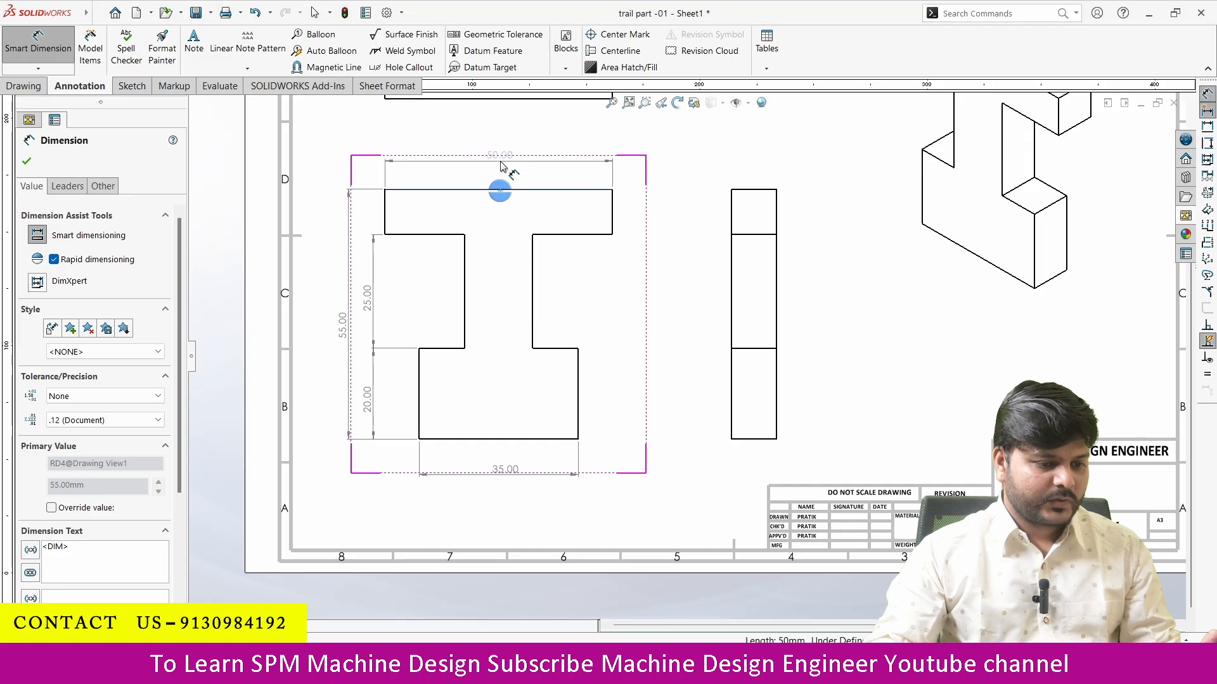
{"action": "left_click", "coordinate": [504, 166]}
{"action": "scroll", "coordinate": [680, 386], "scroll_direction": "up", "scroll_amount": 3}
{"action": "scroll", "coordinate": [474, 409], "scroll_direction": "down", "scroll_amount": 2}
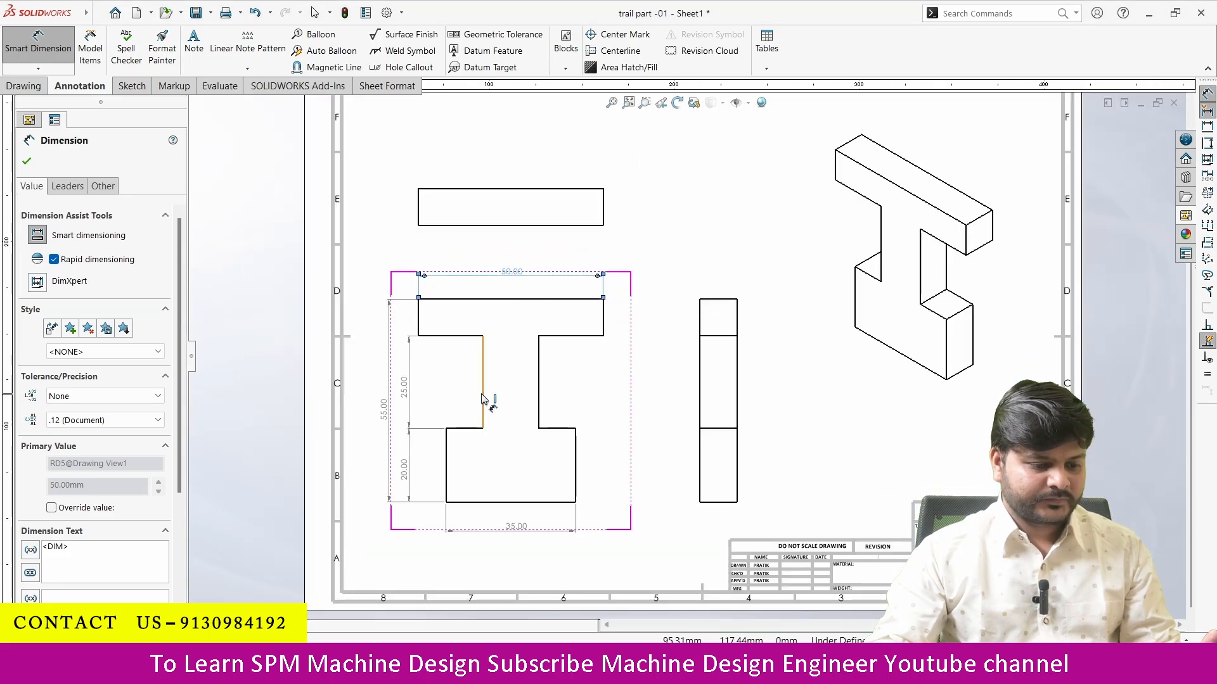
{"action": "left_click", "coordinate": [483, 402]}
{"action": "left_click", "coordinate": [540, 393]}
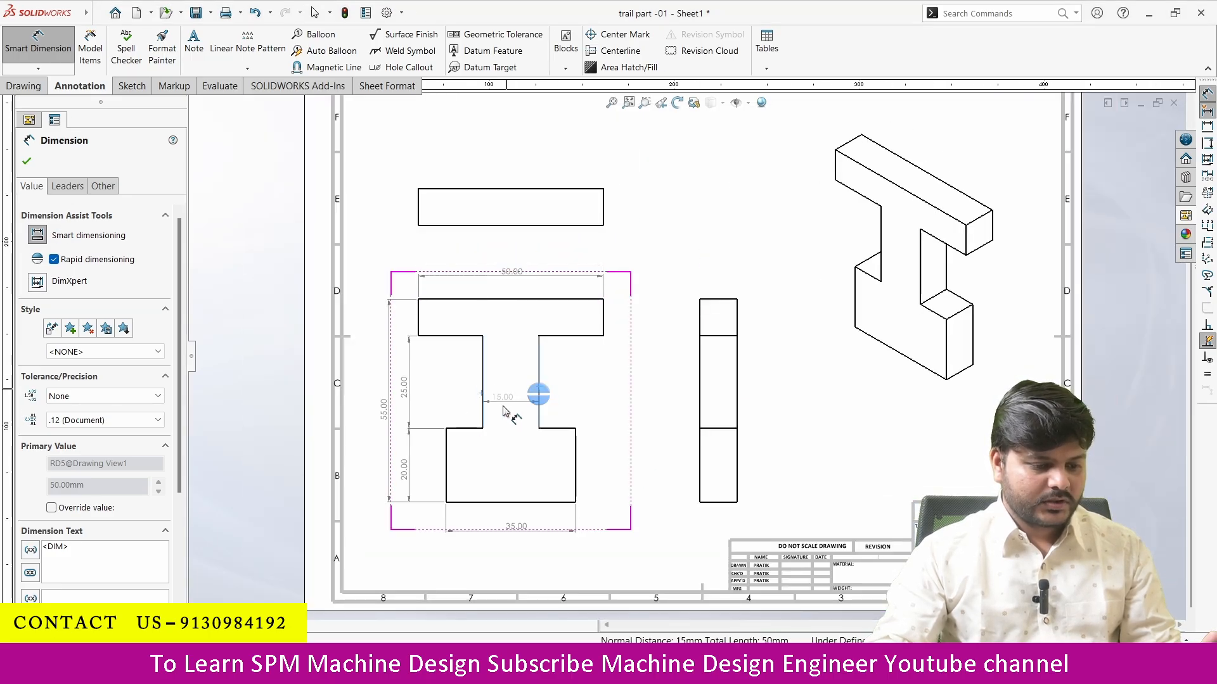
{"action": "left_click", "coordinate": [567, 384]}
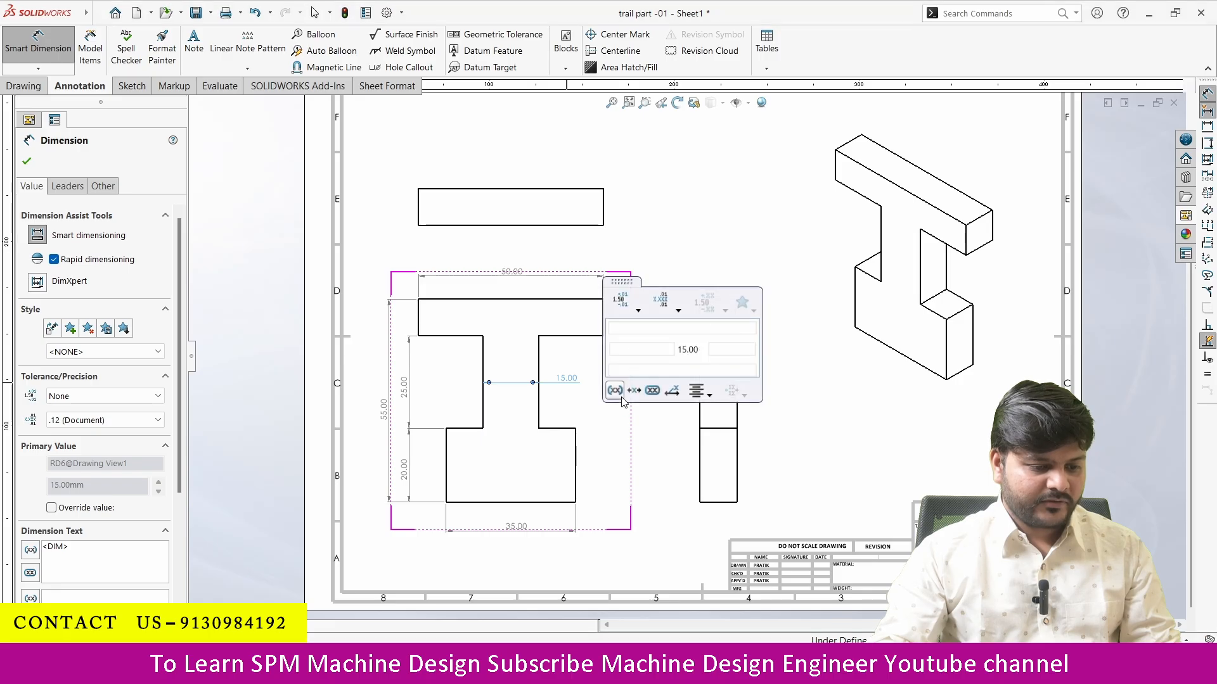
Dimension the part's thickness in the top view and its overall height in the right view, centring the height text along its line.
{"action": "left_click", "coordinate": [604, 206]}
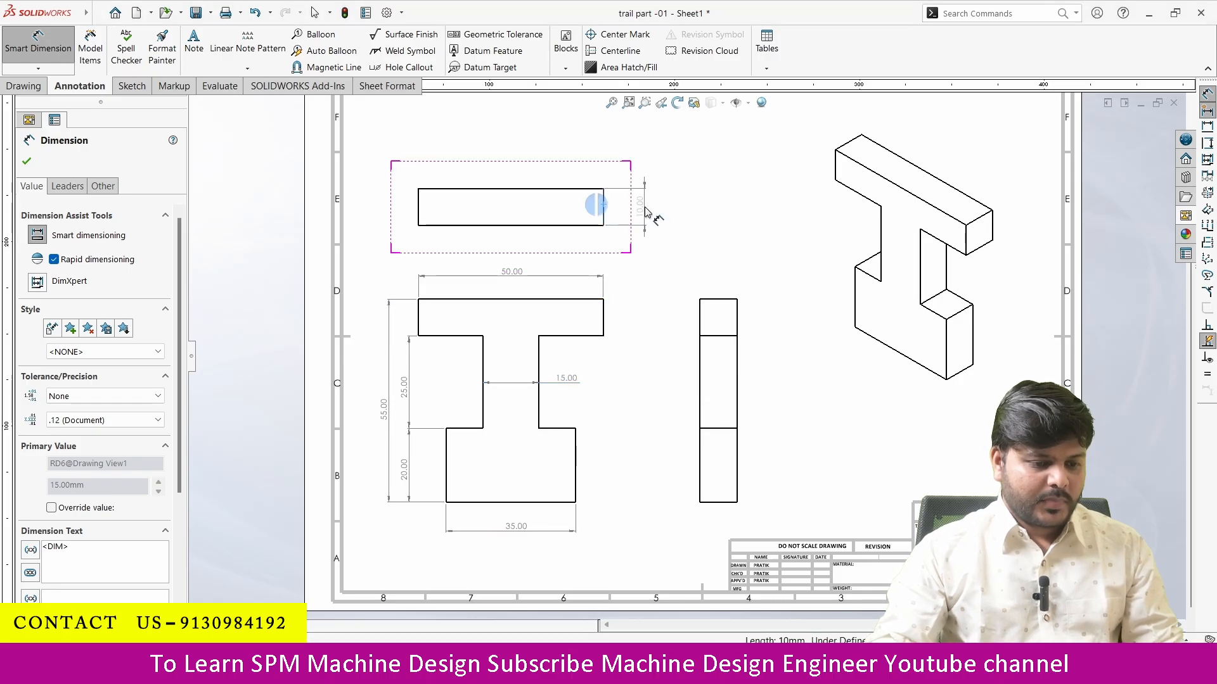
{"action": "left_click", "coordinate": [645, 211]}
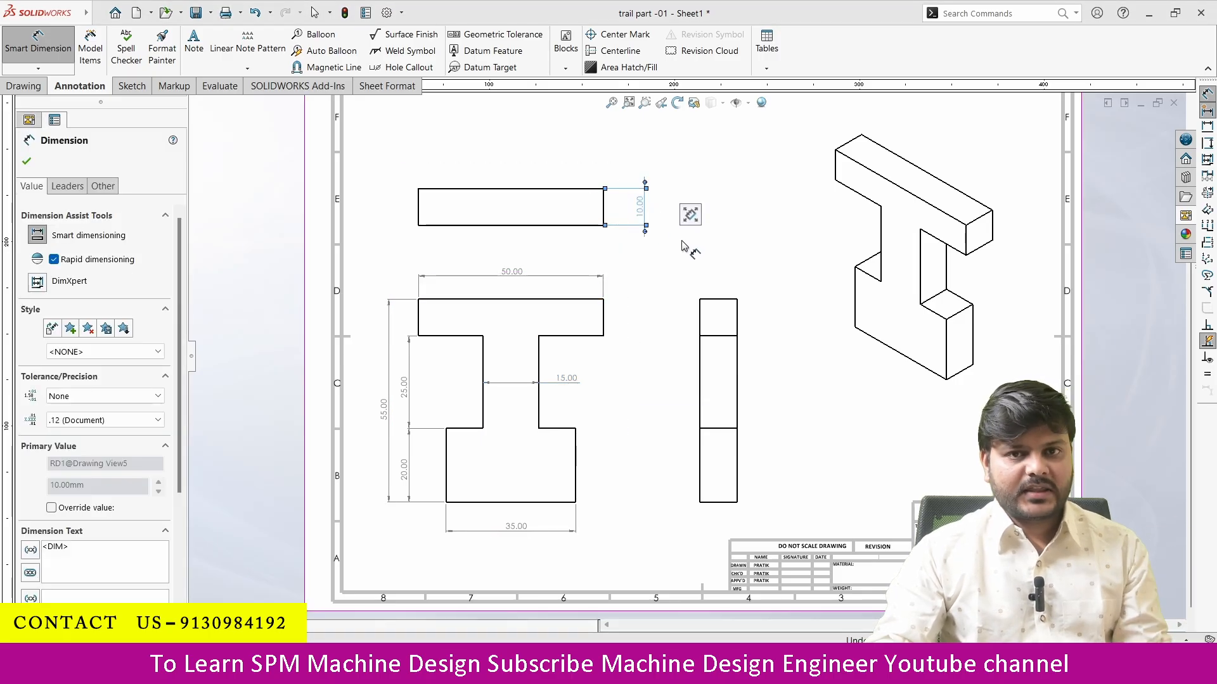
{"action": "scroll", "coordinate": [683, 246], "scroll_direction": "down", "scroll_amount": 1}
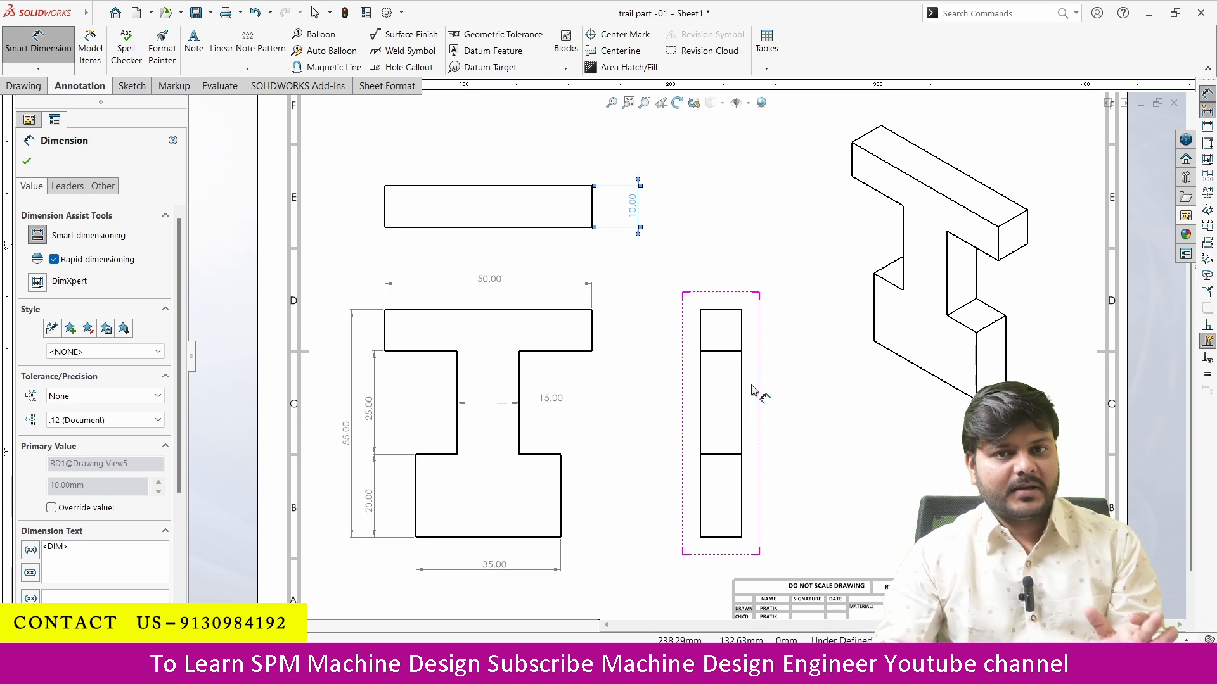
{"action": "left_click", "coordinate": [732, 313]}
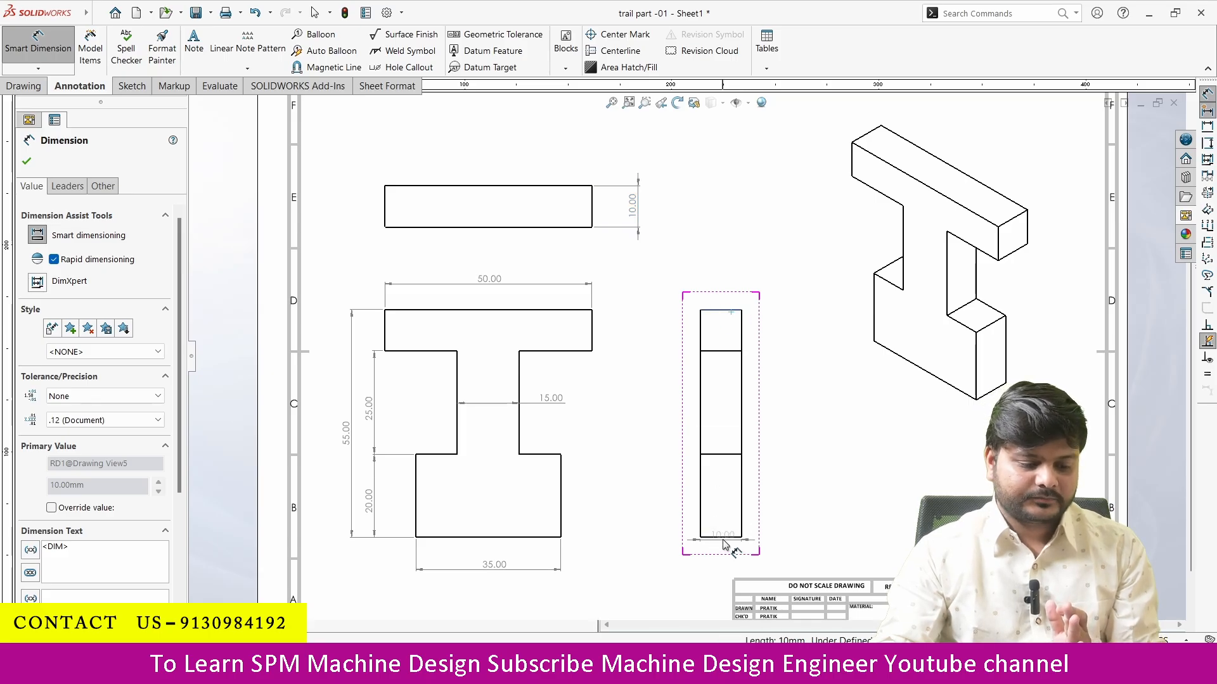
{"action": "left_click", "coordinate": [715, 537]}
{"action": "left_click", "coordinate": [773, 482]}
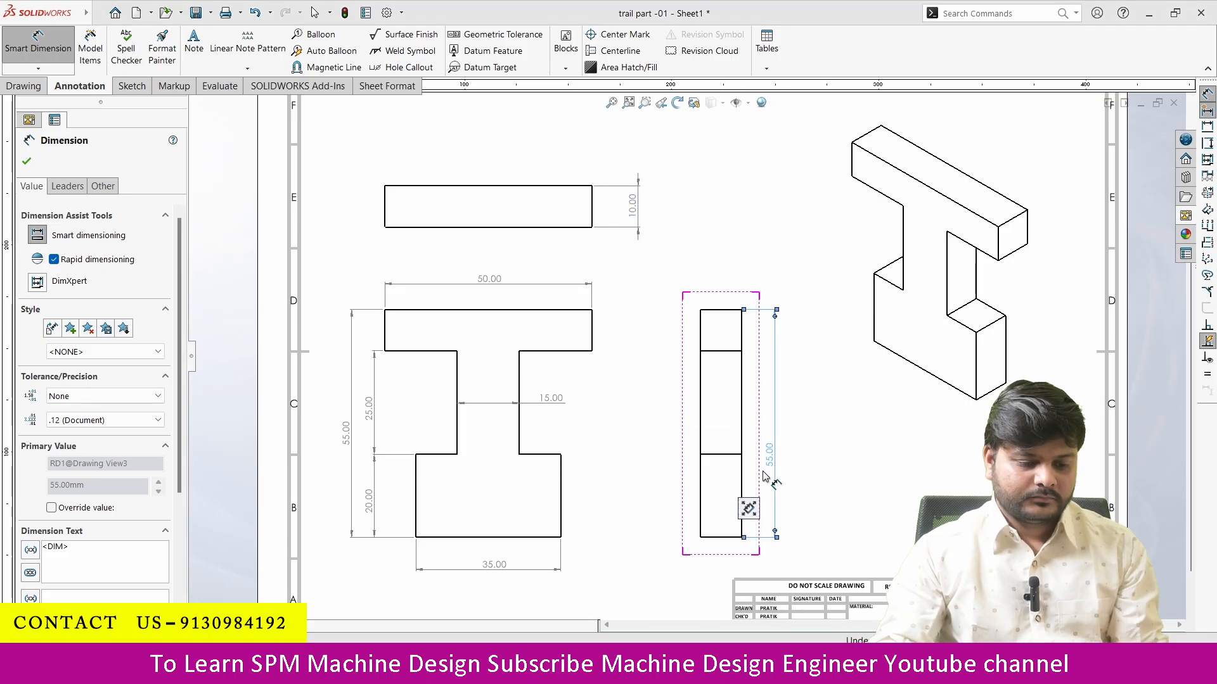
{"action": "left_click_drag", "start_coordinate": [775, 454], "coordinate": [773, 424]}
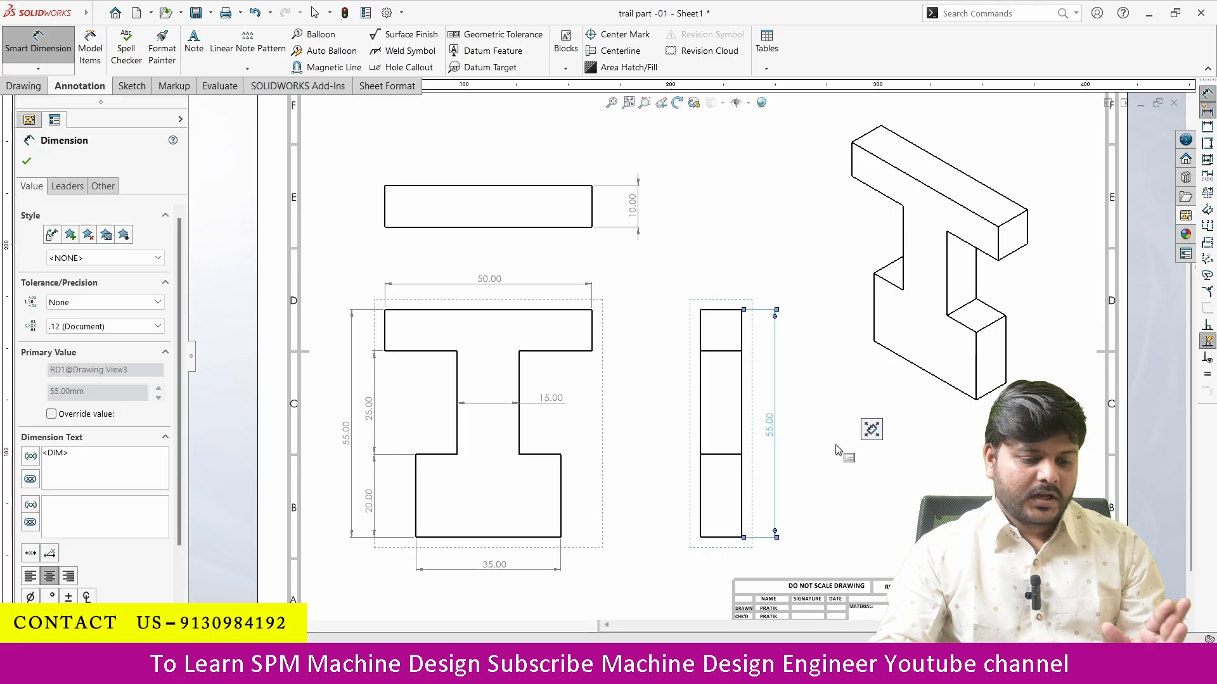
{"action": "key", "text": "Escape"}
{"action": "left_click", "coordinate": [346, 436]}
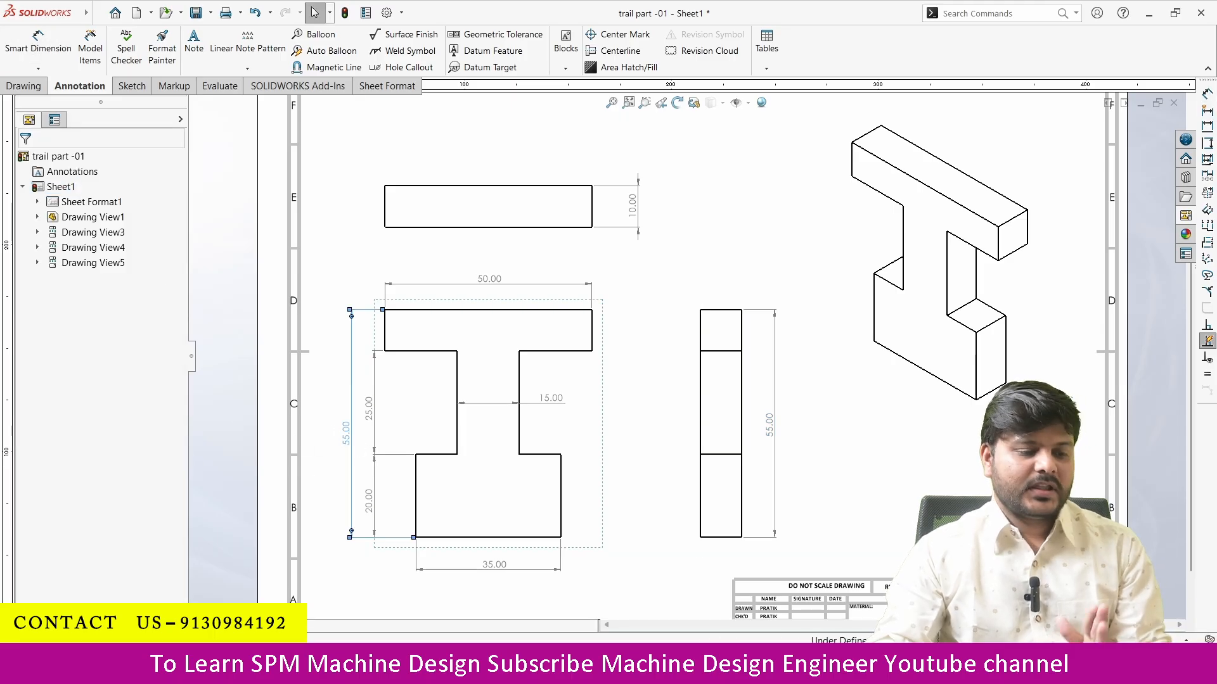
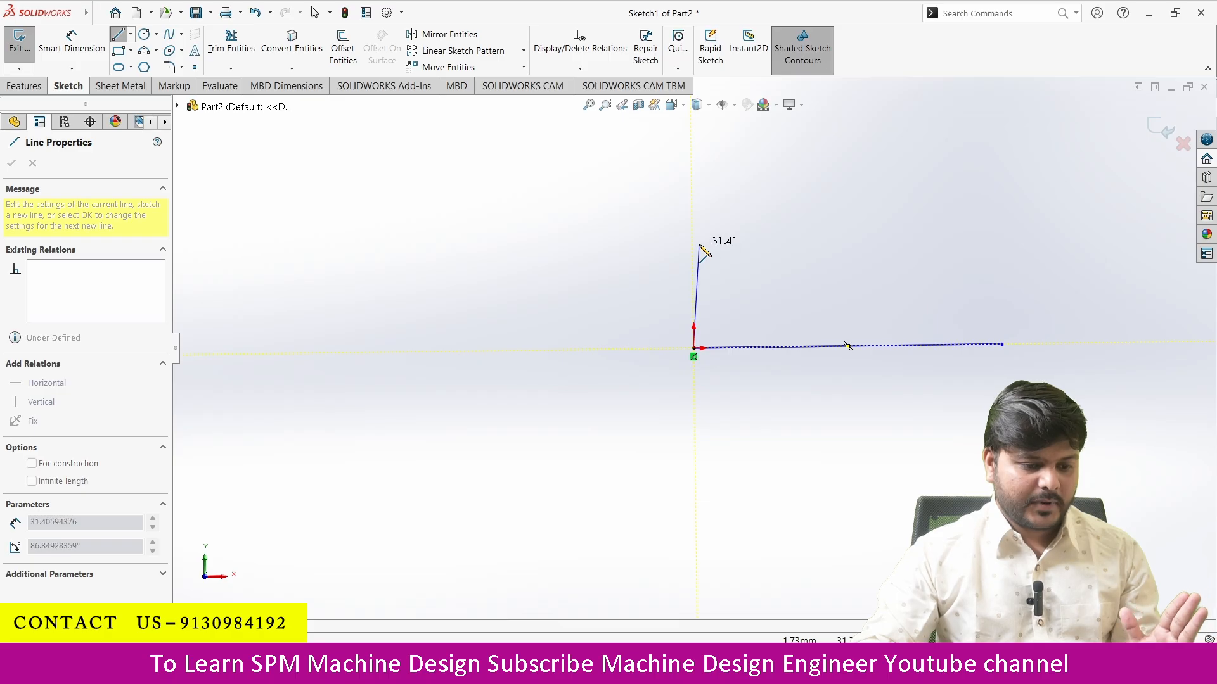
Sketch a vertical line about 33 mm up from the origin and add a horizontal relation to the base line.
{"action": "left_click", "coordinate": [693, 240]}
{"action": "key", "text": "Escape"}
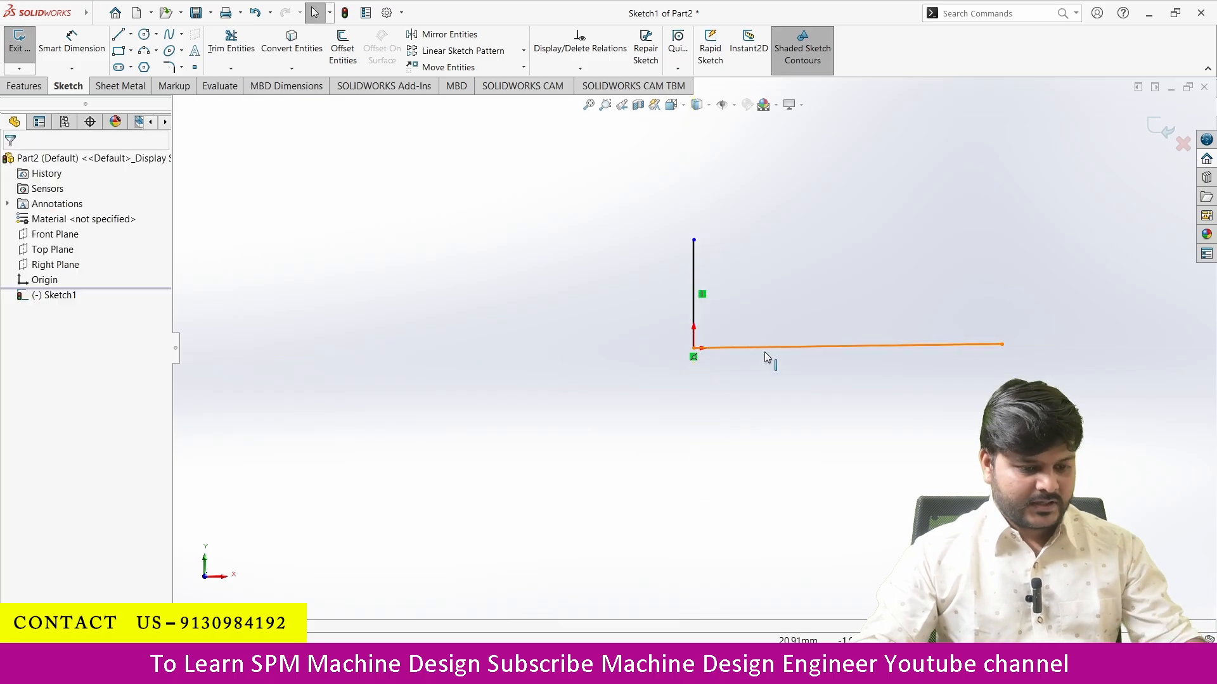
{"action": "left_click", "coordinate": [771, 346]}
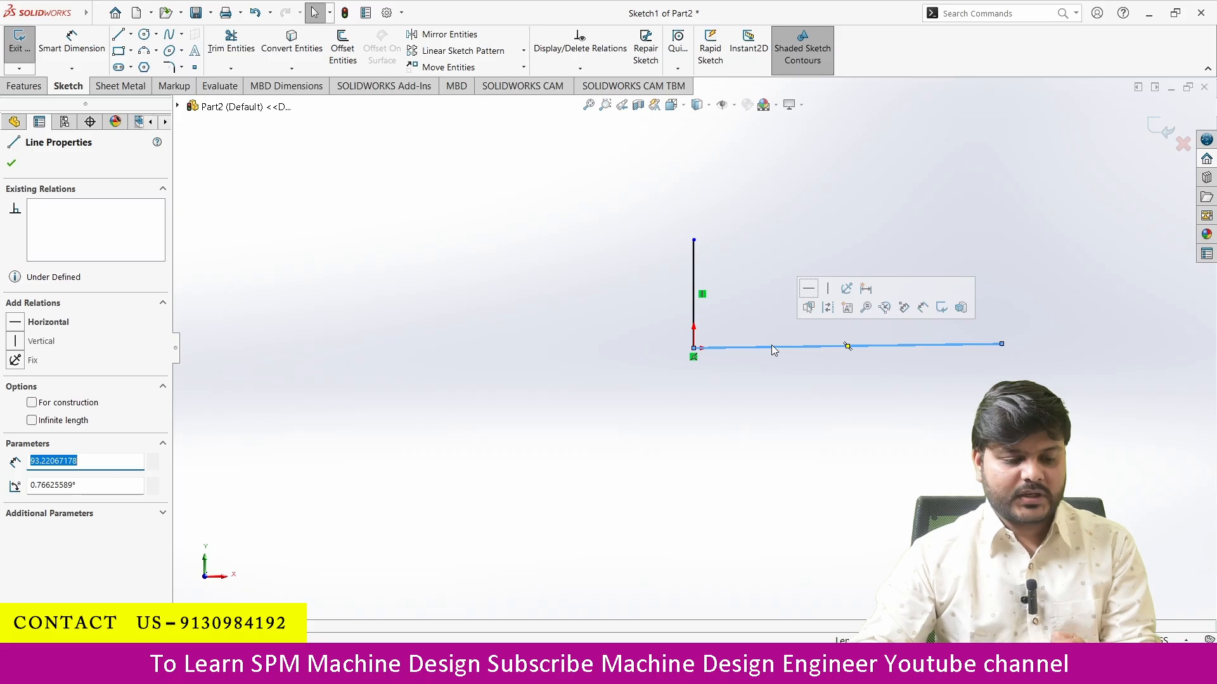
{"action": "left_click", "coordinate": [809, 290]}
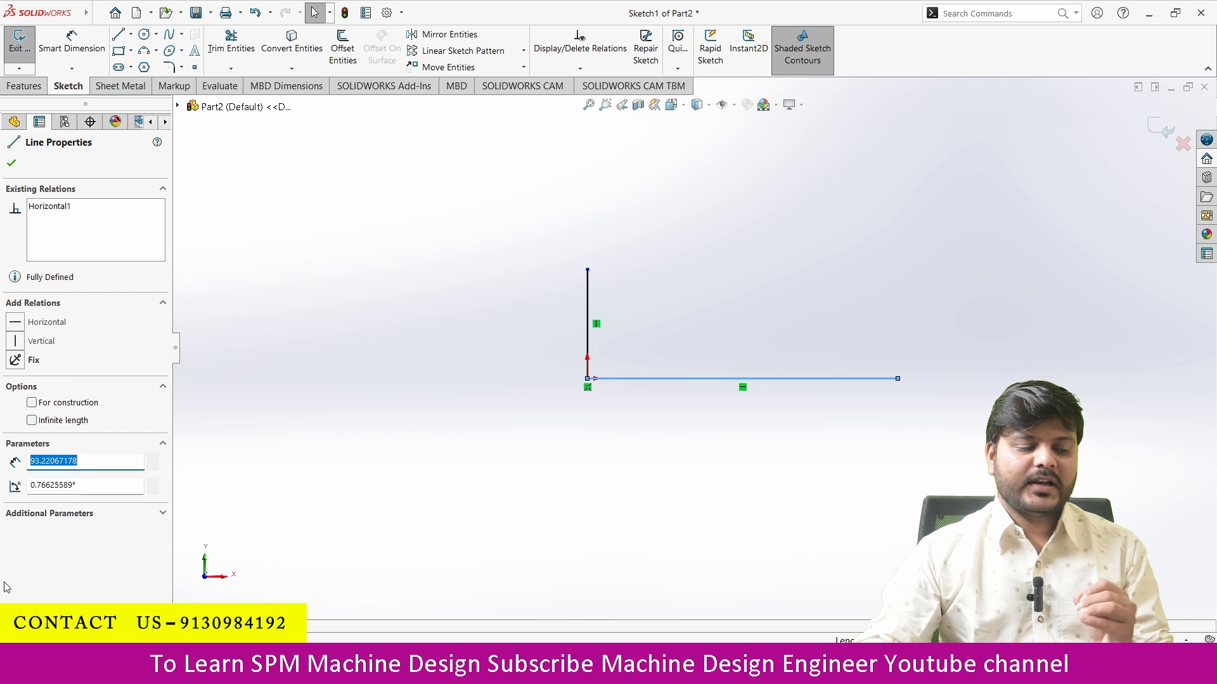
{"action": "scroll", "coordinate": [449, 466], "scroll_direction": "up", "scroll_amount": 2}
{"action": "scroll", "coordinate": [1040, 263], "scroll_direction": "down", "scroll_amount": 2}
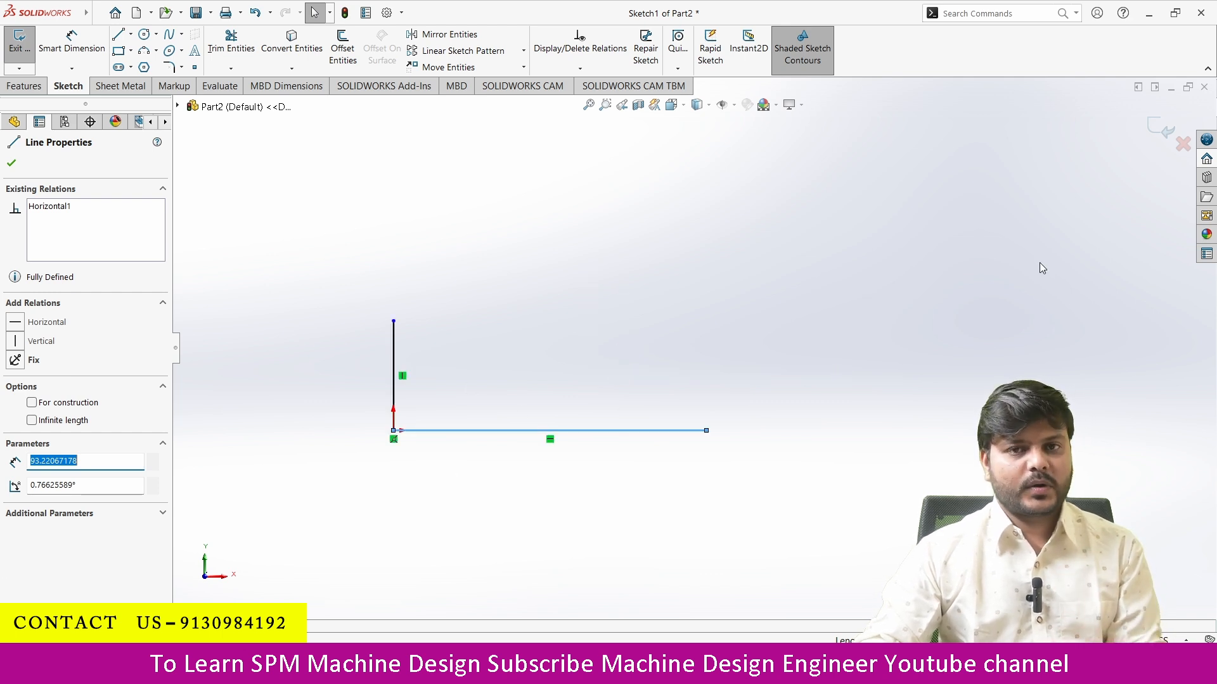
Sketch the profile's stepped left side from the vertical line's upper end, with a web edge about 45 mm high and the flange overhang.
{"action": "left_click", "coordinate": [117, 36]}
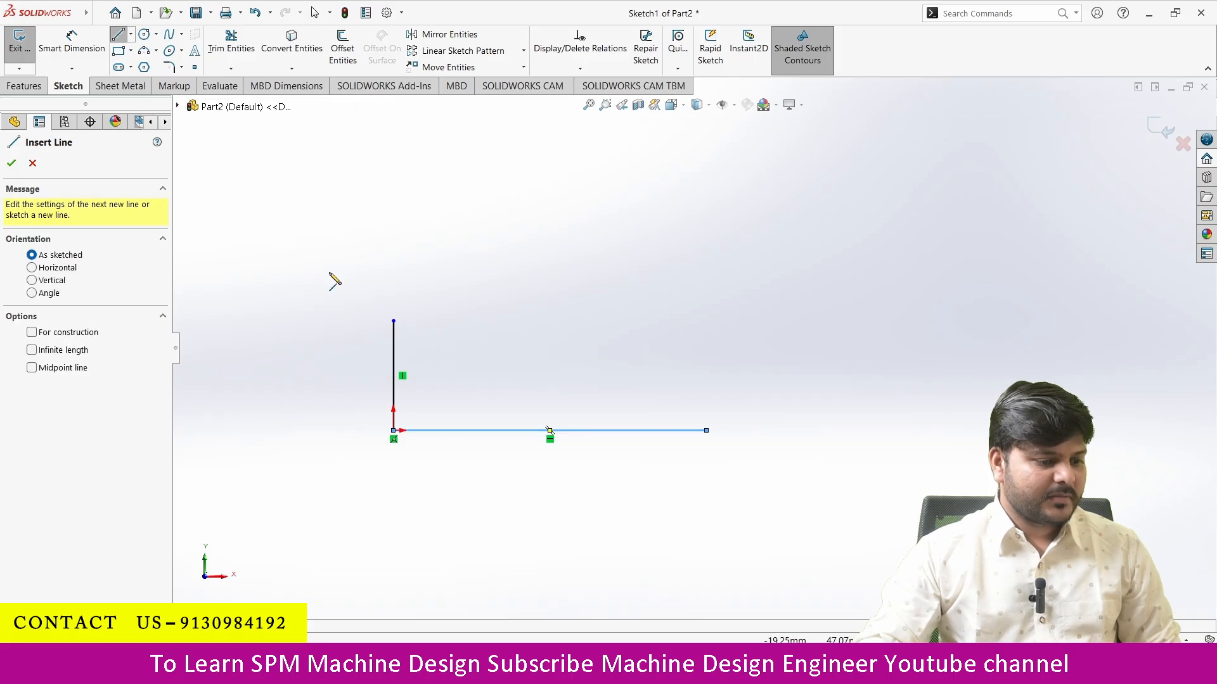
{"action": "left_click", "coordinate": [393, 321]}
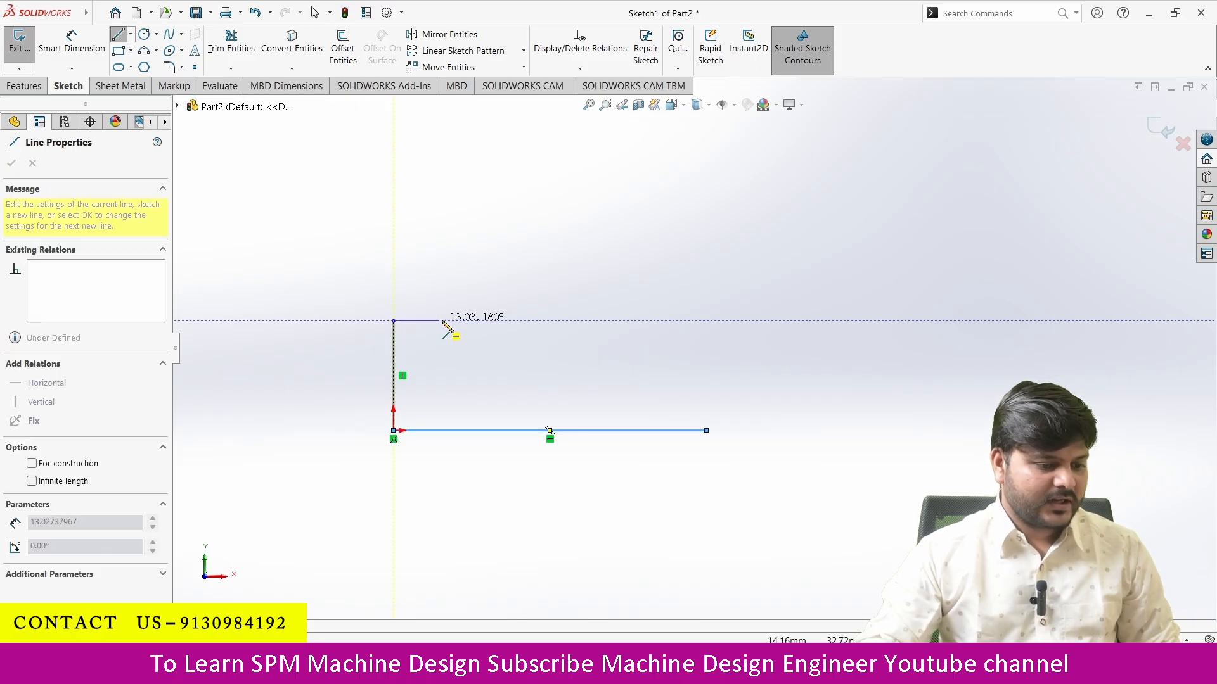
{"action": "left_click", "coordinate": [482, 321]}
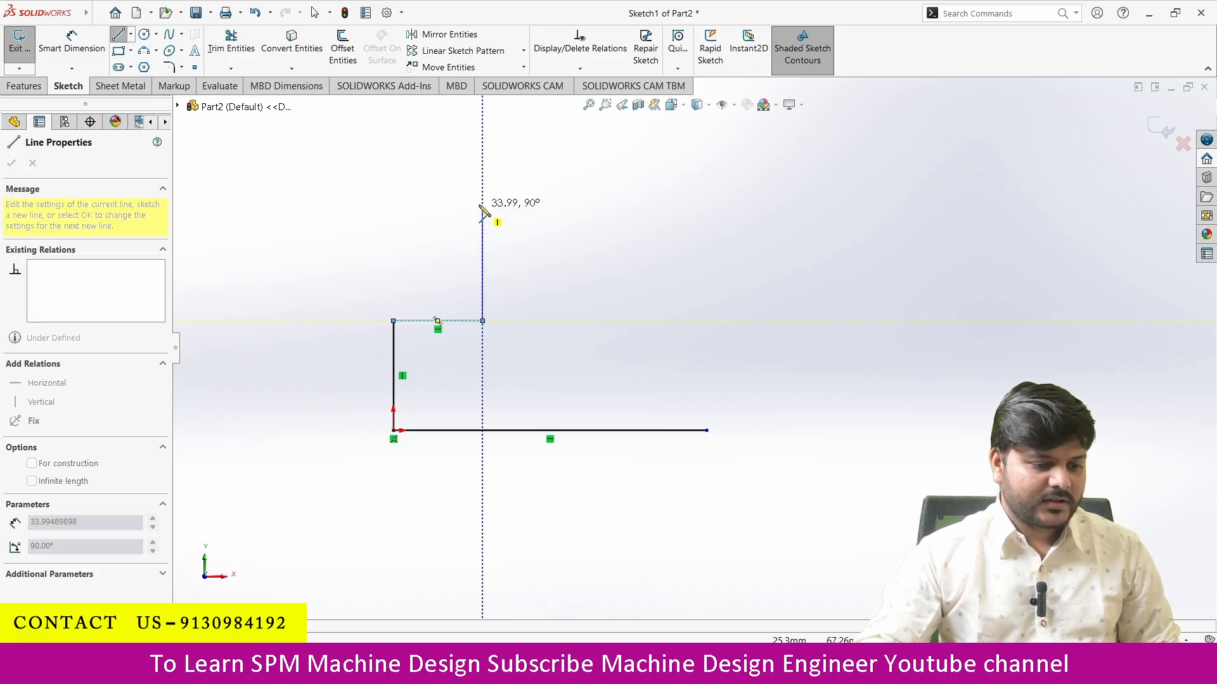
{"action": "left_click", "coordinate": [482, 170]}
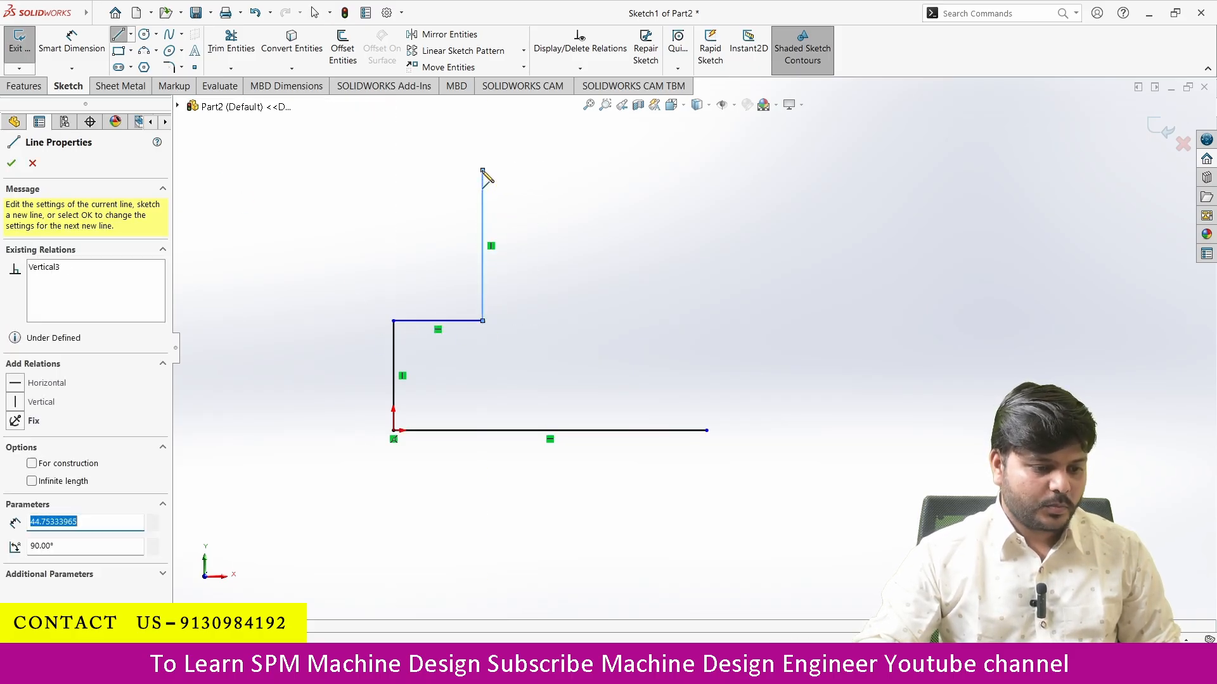
{"action": "left_click", "coordinate": [387, 170]}
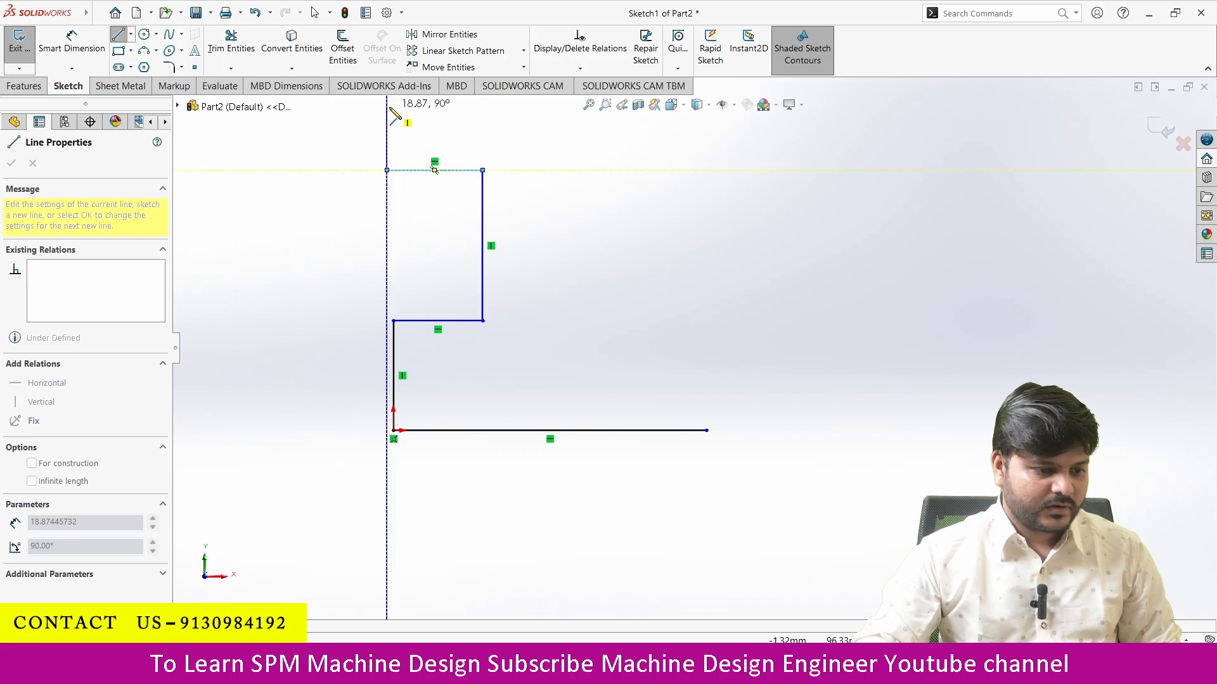
{"action": "scroll", "coordinate": [696, 346], "scroll_direction": "up", "scroll_amount": 4}
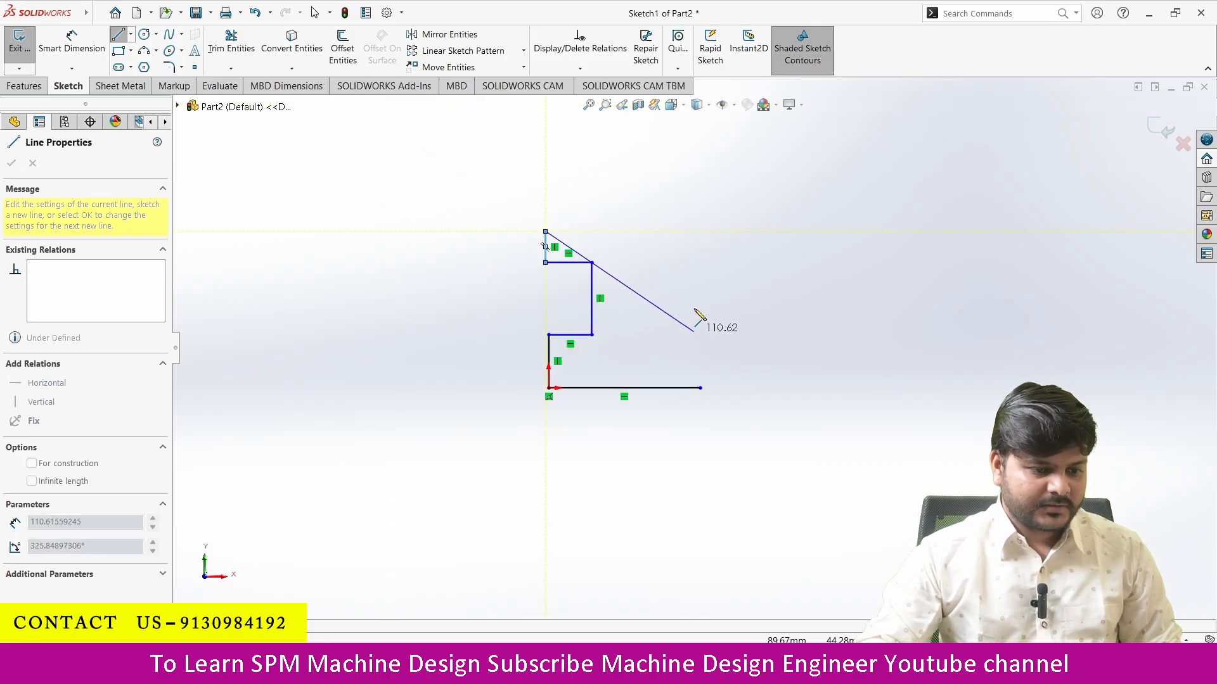
{"action": "scroll", "coordinate": [692, 202], "scroll_direction": "down", "scroll_amount": 3}
{"action": "scroll", "coordinate": [694, 245], "scroll_direction": "down", "scroll_amount": 1}
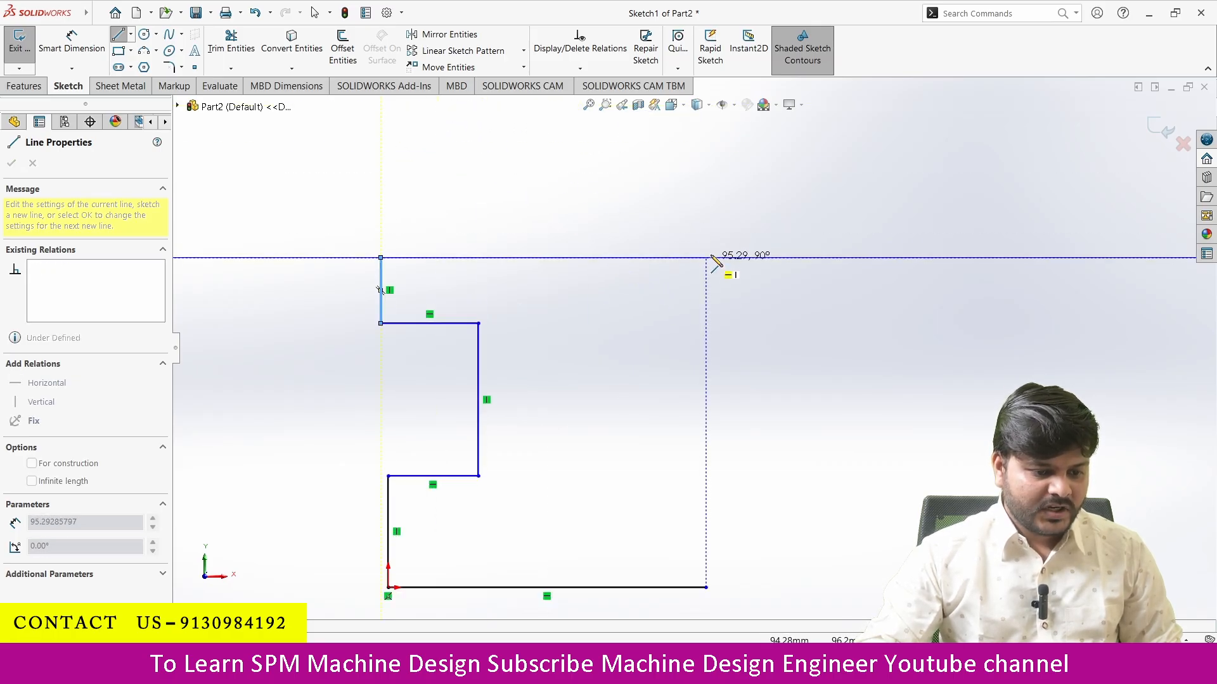
Sketch the flange's top edge about 107 mm long and close the I-profile down its right side to the base line's end.
{"action": "left_click", "coordinate": [745, 259]}
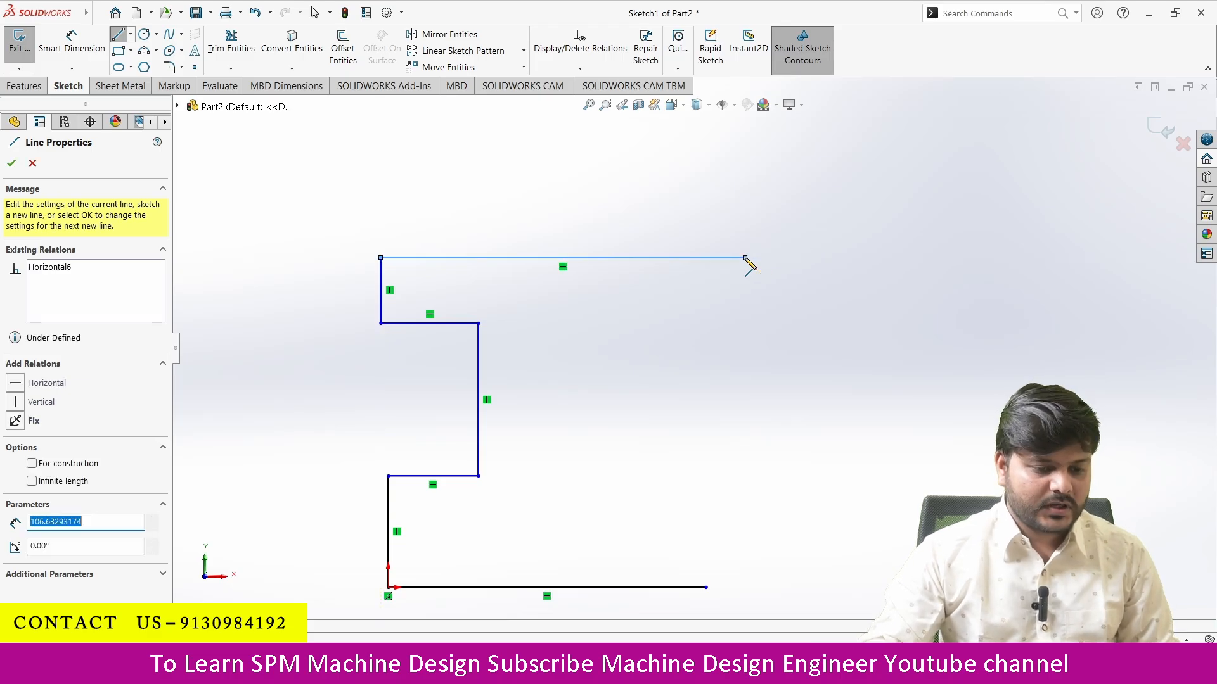
{"action": "left_click", "coordinate": [745, 303]}
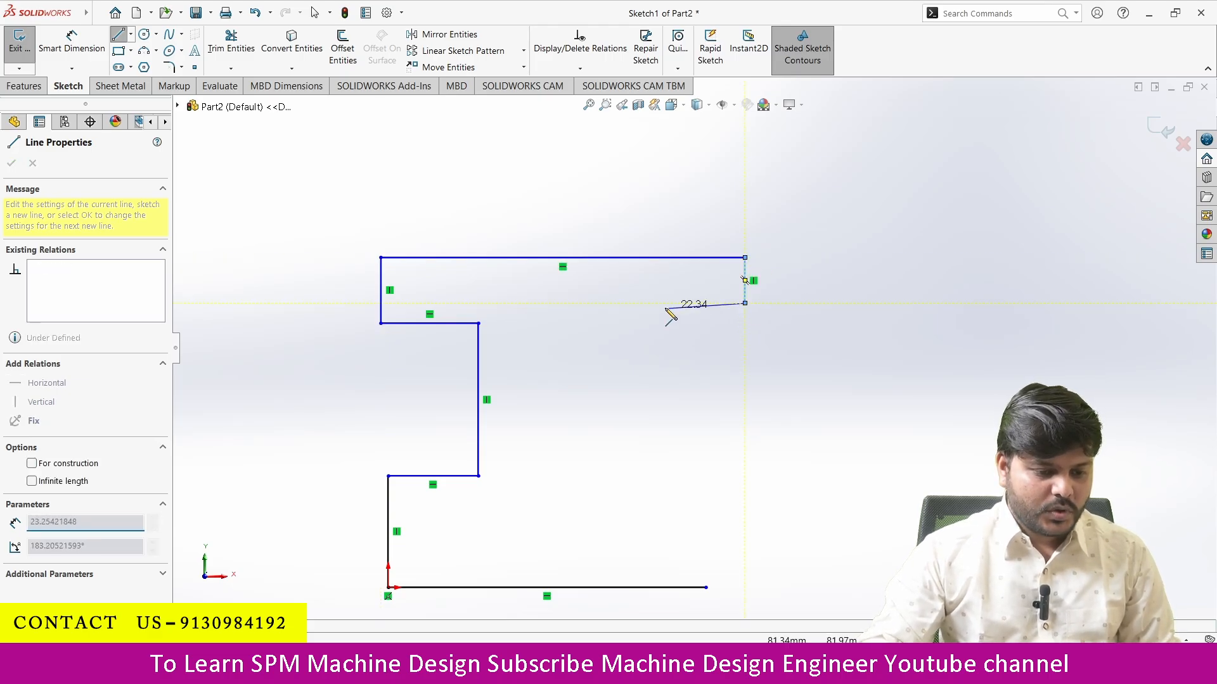
{"action": "left_click", "coordinate": [624, 303]}
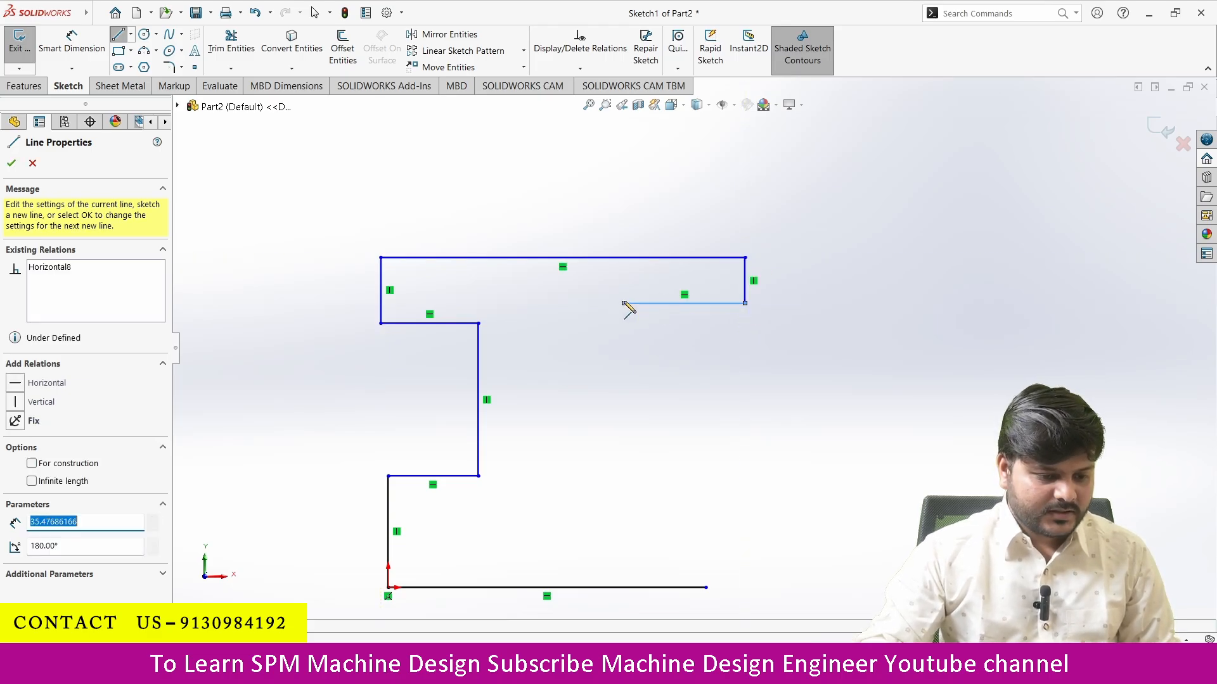
{"action": "left_click", "coordinate": [623, 450]}
{"action": "left_click", "coordinate": [729, 449]}
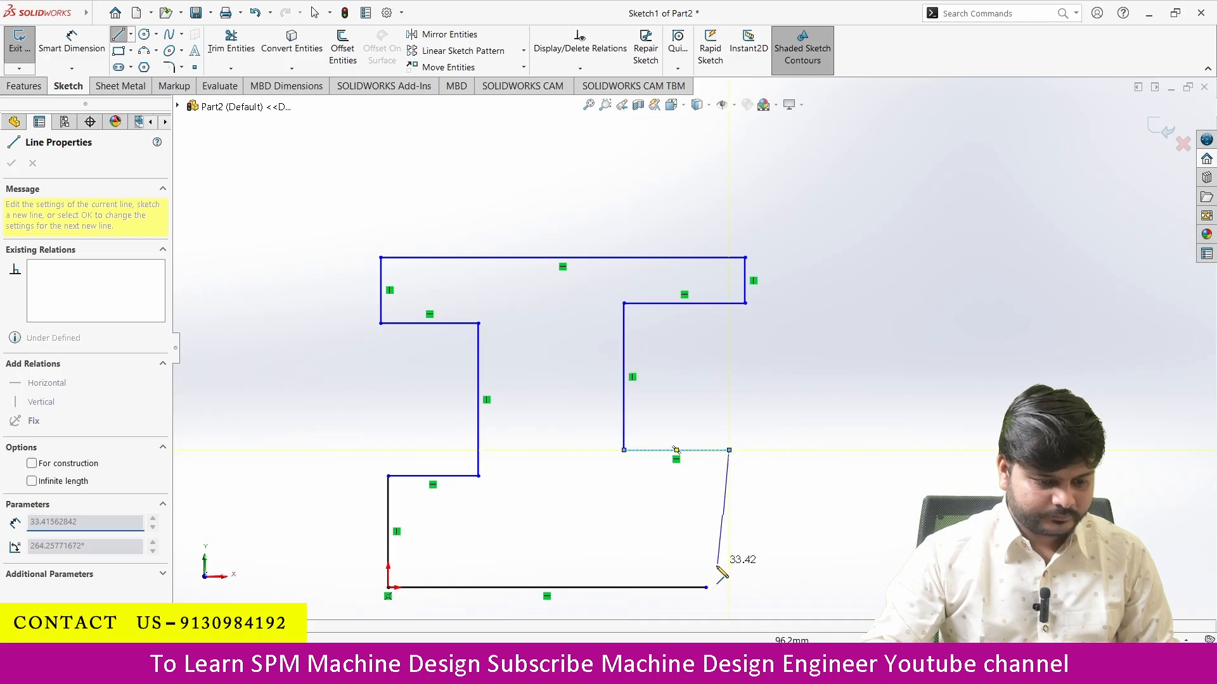
{"action": "left_click", "coordinate": [706, 587]}
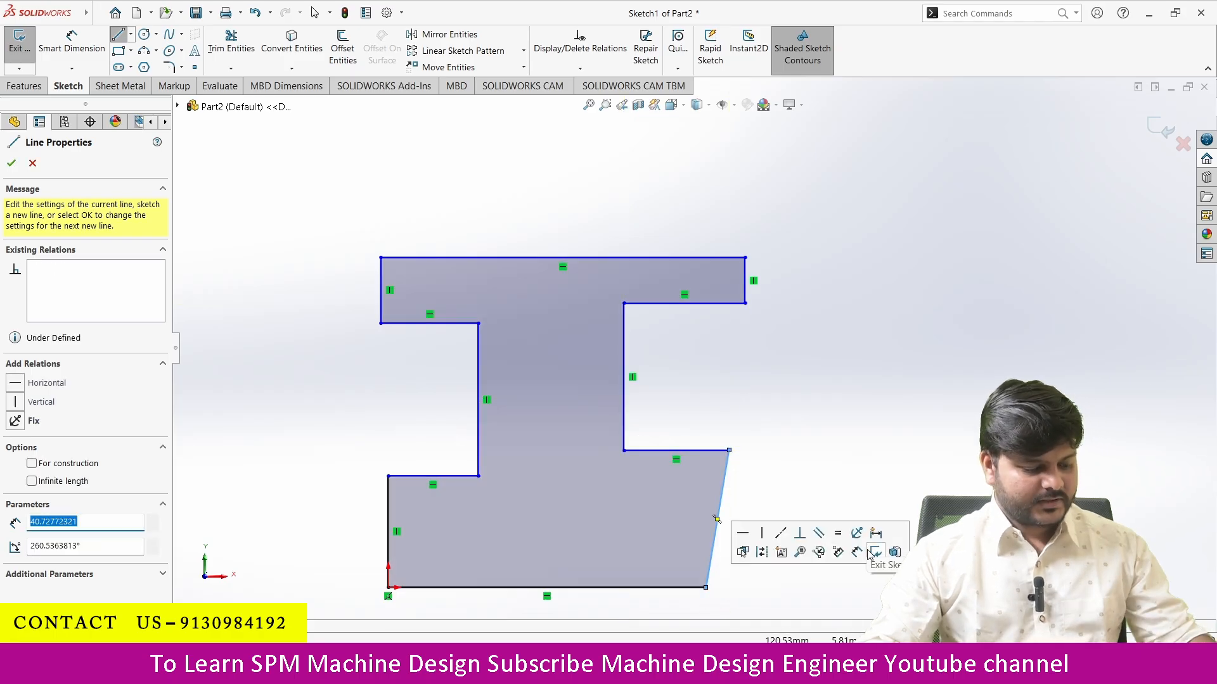
{"action": "key", "text": "Escape"}
{"action": "key", "text": "Escape"}
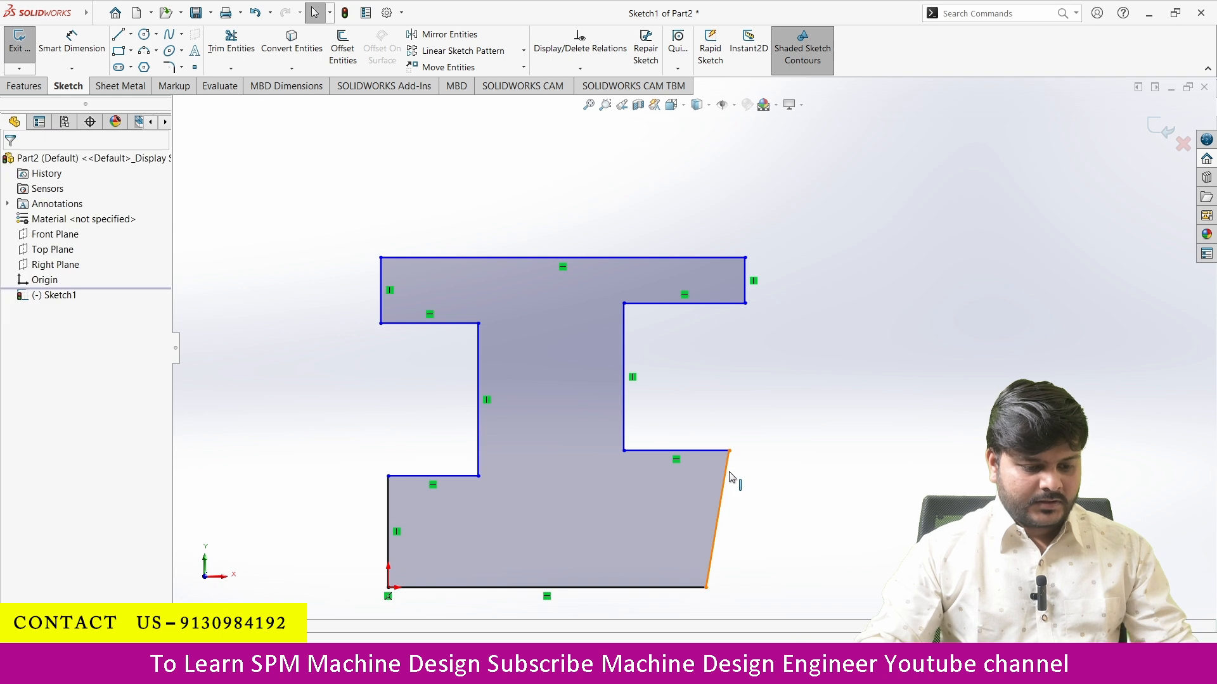
Make the slanted right edge of the lower block vertical.
{"action": "left_click", "coordinate": [723, 482]}
{"action": "left_click", "coordinate": [784, 418]}
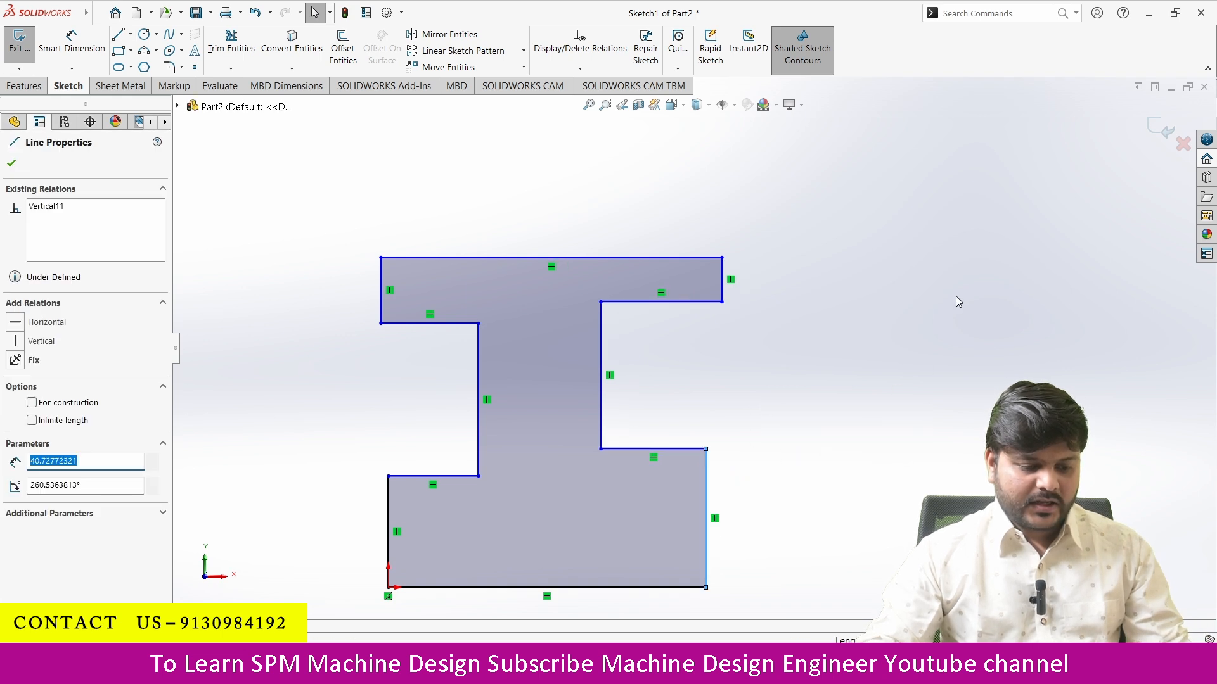
{"action": "scroll", "coordinate": [955, 302], "scroll_direction": "up", "scroll_amount": 2}
{"action": "left_click", "coordinate": [906, 442]}
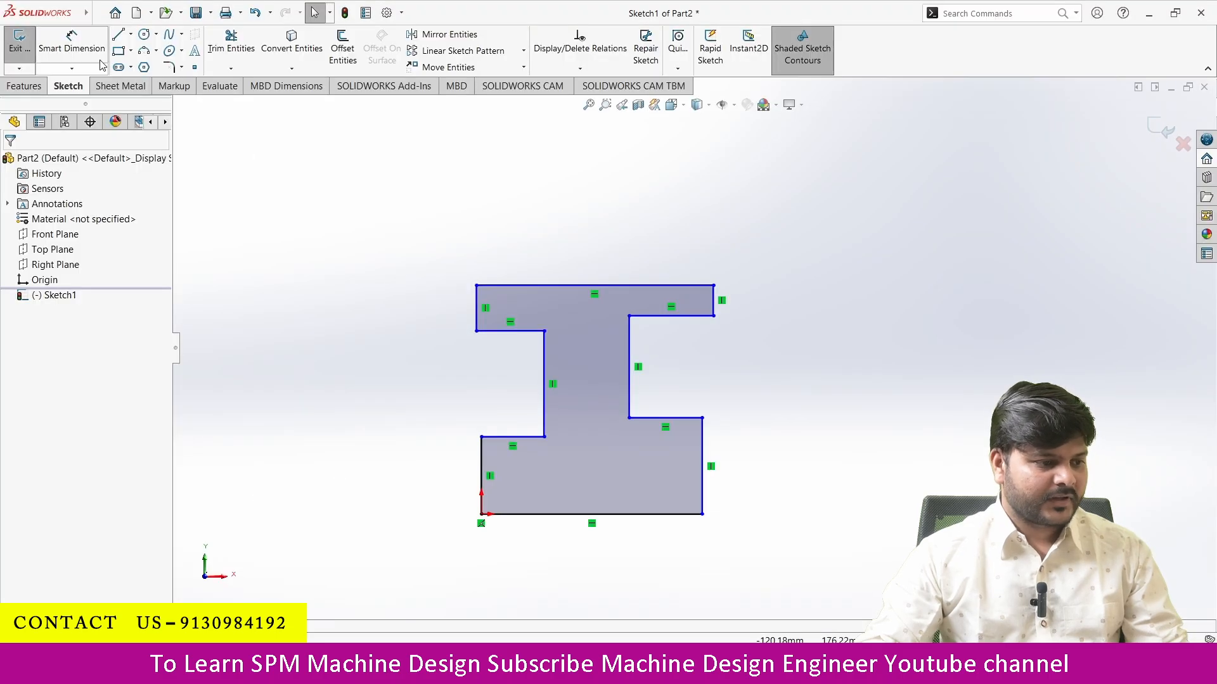
Dimension the lower block's left edge at 15 mm and the base line at 80 mm.
{"action": "left_click", "coordinate": [101, 60]}
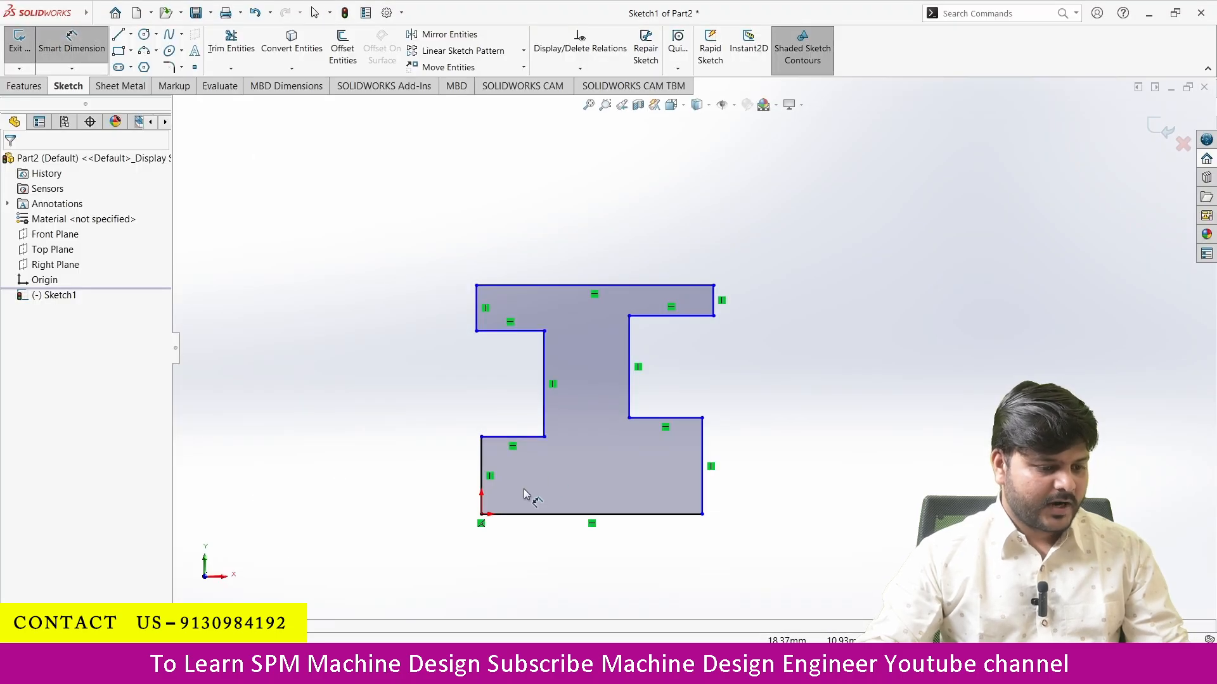
{"action": "left_click", "coordinate": [485, 479]}
{"action": "left_click", "coordinate": [431, 477]}
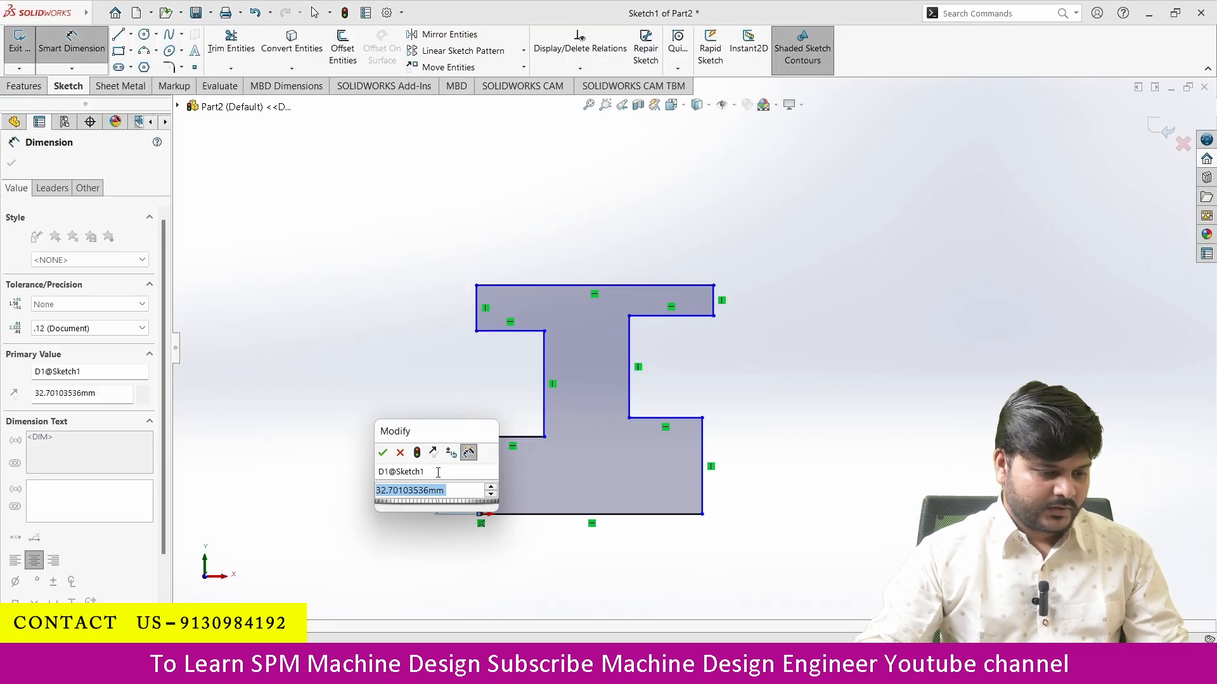
{"action": "type", "text": "15"}
{"action": "key", "text": "Return"}
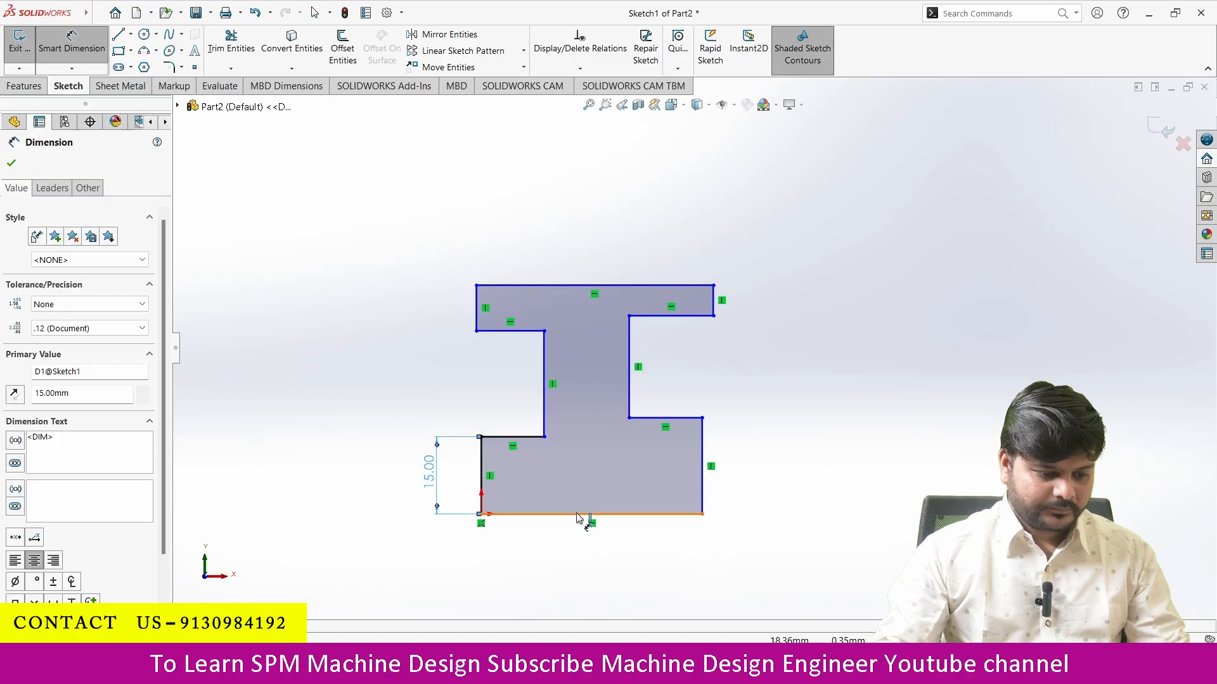
{"action": "left_click", "coordinate": [578, 518]}
{"action": "left_click", "coordinate": [578, 554]}
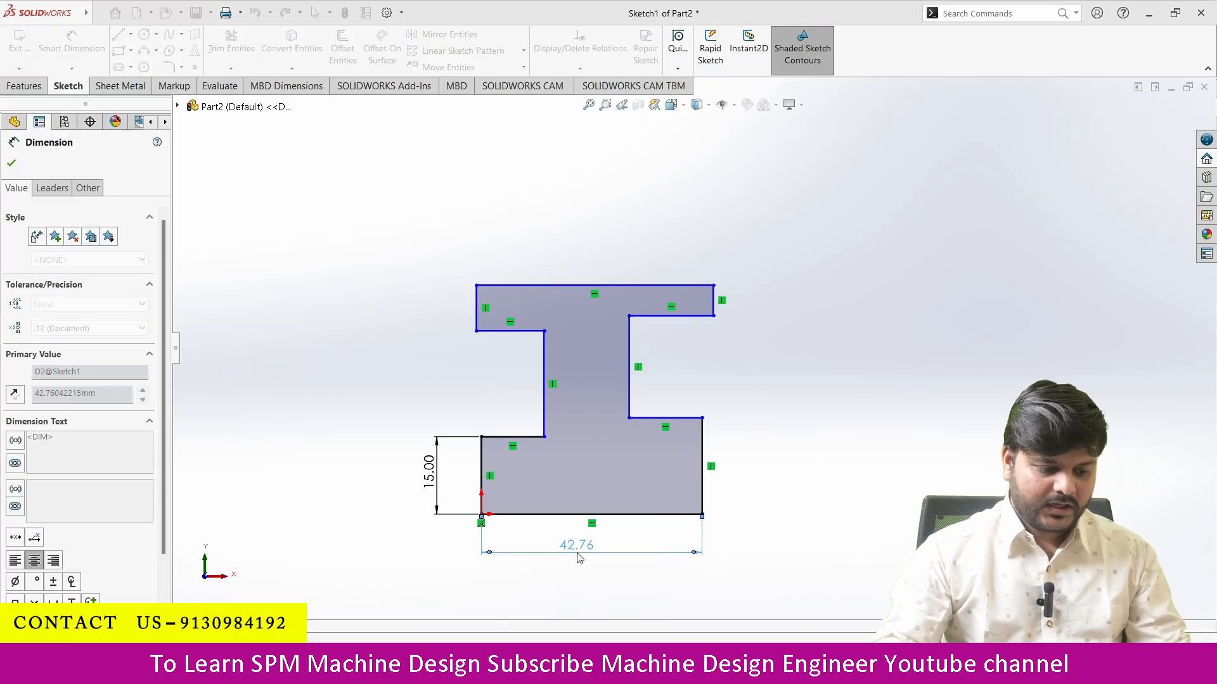
{"action": "type", "text": "80"}
{"action": "key", "text": "Return"}
Dimension the web's left edge at 30 mm and the top flange's left edge at 15 mm.
{"action": "left_click", "coordinate": [544, 379]}
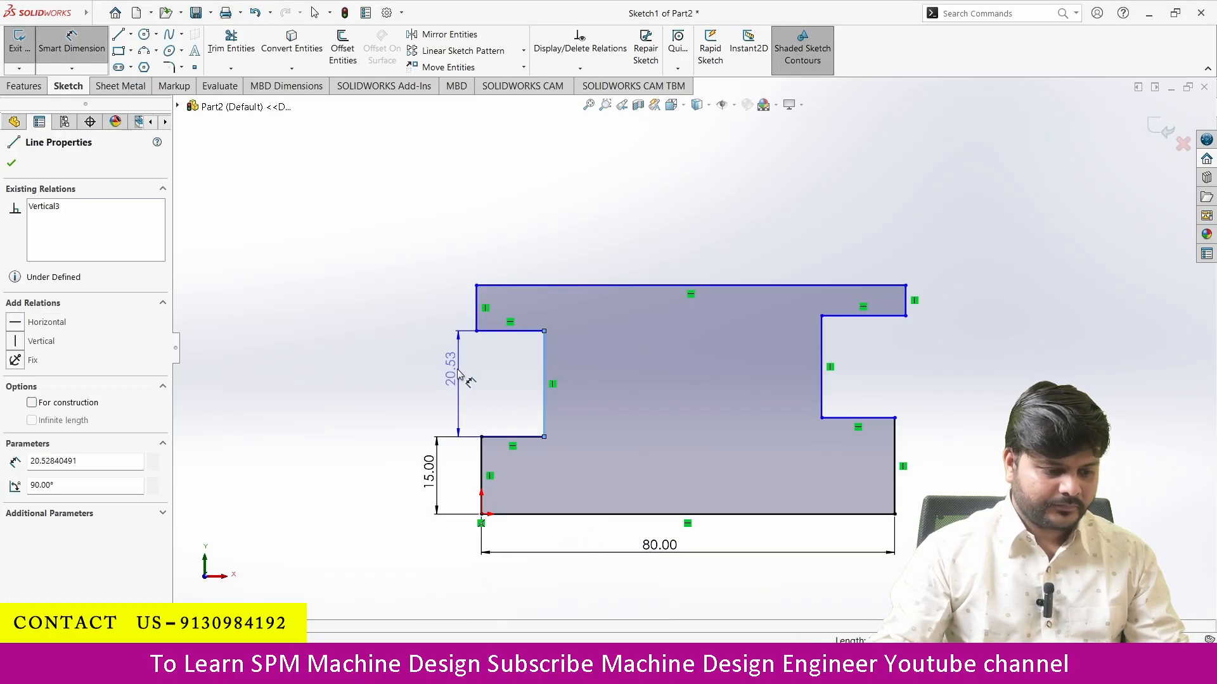
{"action": "left_click", "coordinate": [452, 375]}
{"action": "type", "text": "30"}
{"action": "key", "text": "Return"}
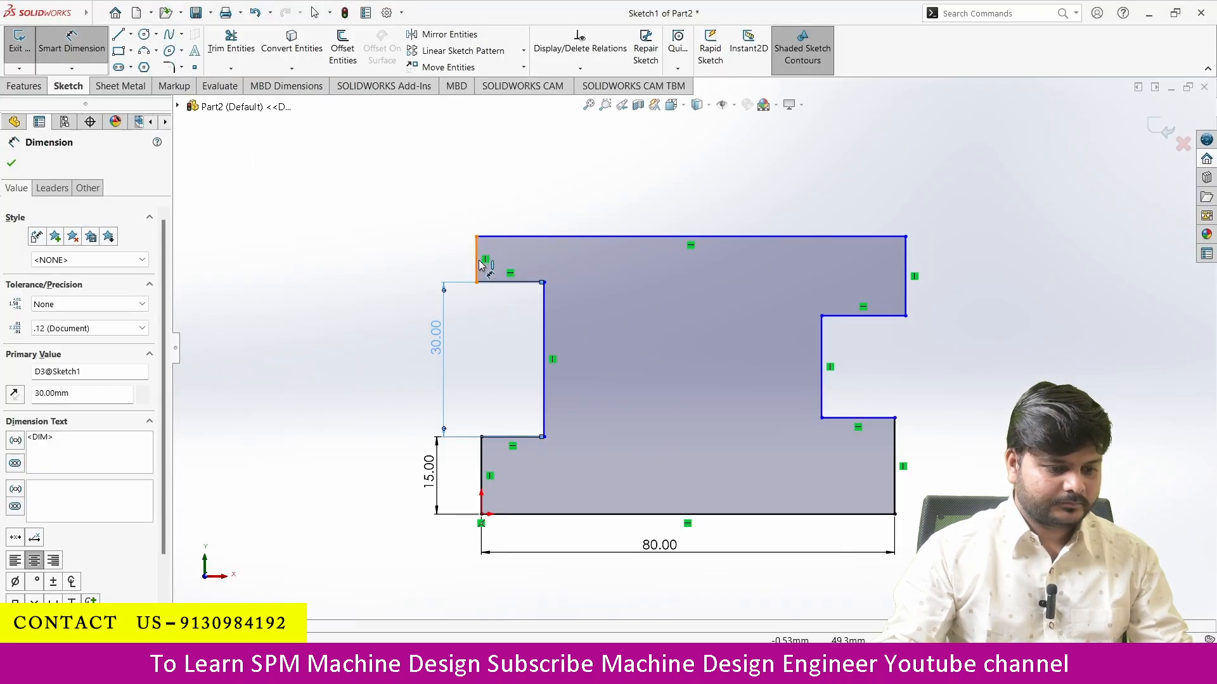
{"action": "left_click", "coordinate": [478, 265]}
{"action": "left_click", "coordinate": [442, 260]}
{"action": "type", "text": "15"}
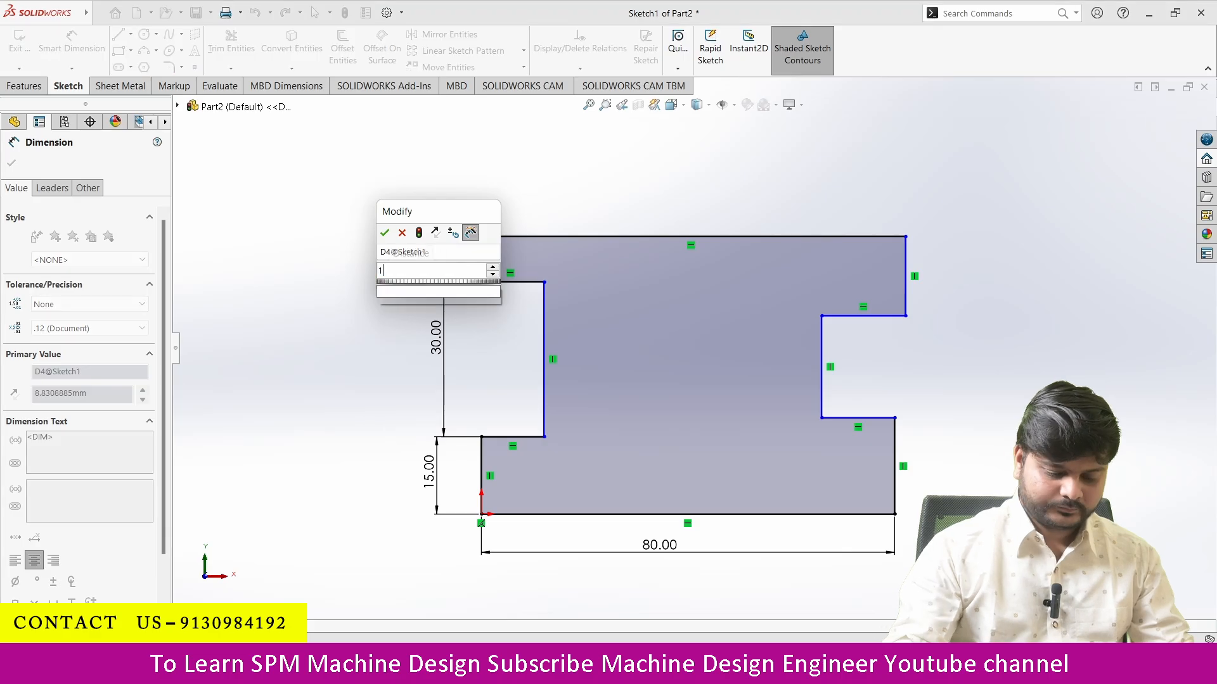
{"action": "key", "text": "Return"}
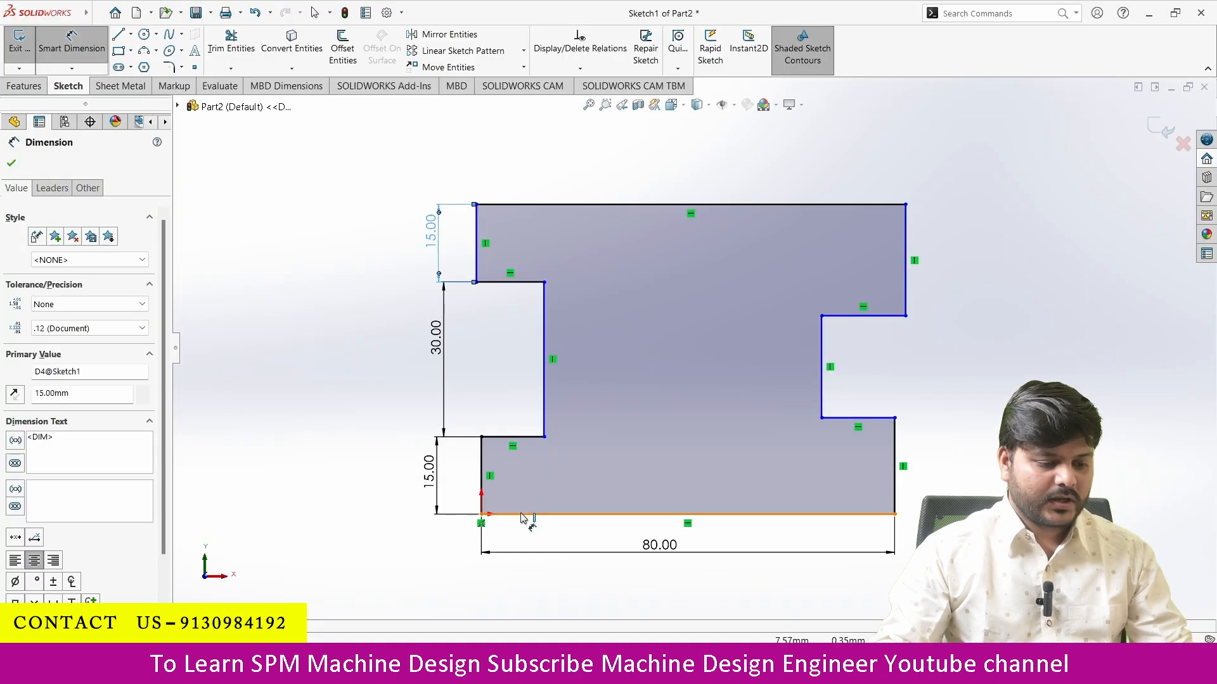
Add the profile's overall height as a driven dimension and move it closer to the other height dimensions.
{"action": "left_click", "coordinate": [521, 514]}
{"action": "left_click", "coordinate": [545, 204]}
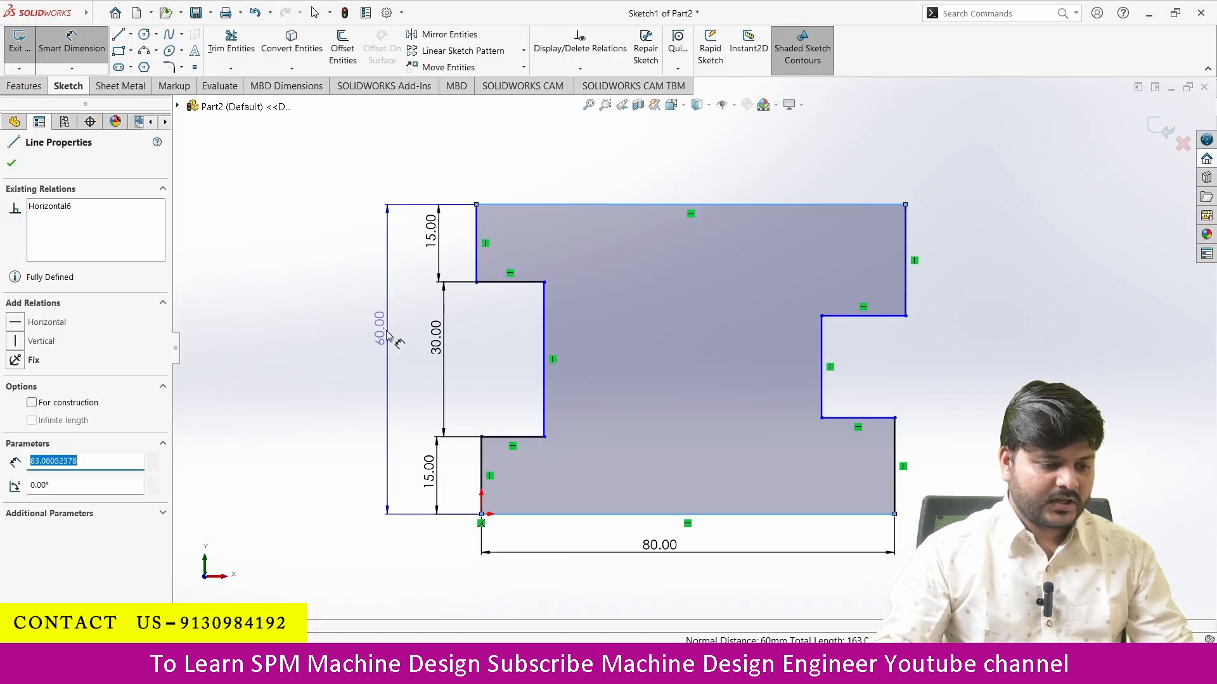
{"action": "left_click", "coordinate": [378, 345]}
{"action": "left_click", "coordinate": [693, 325]}
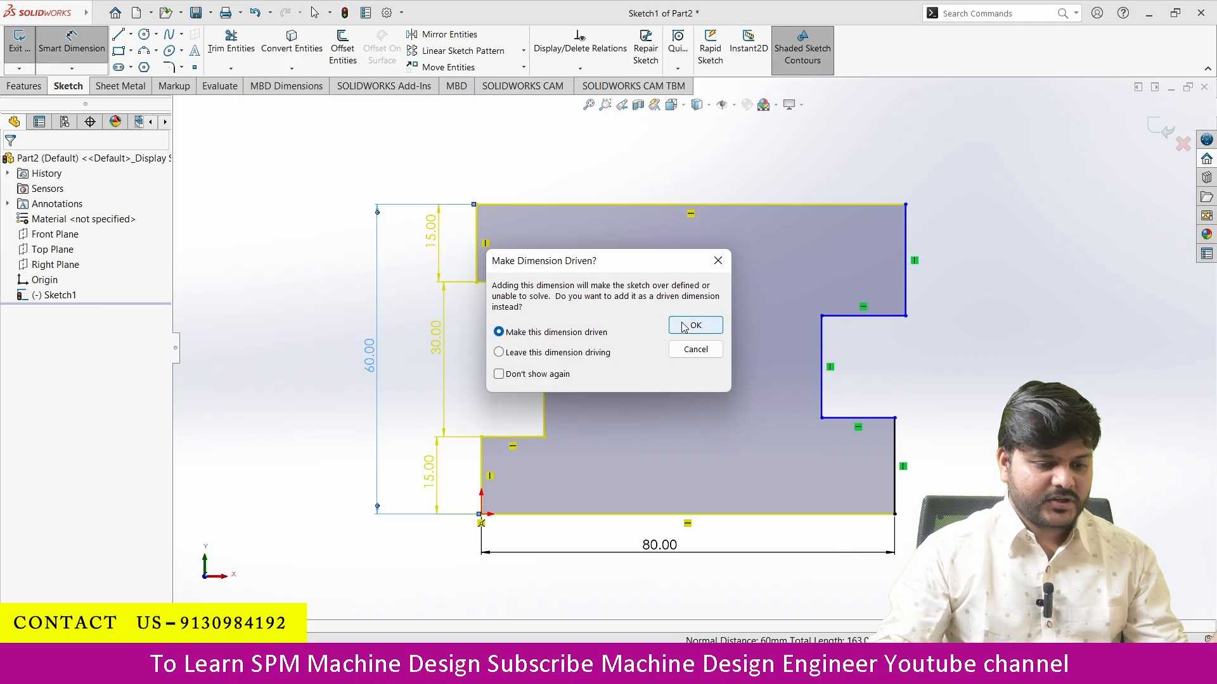
{"action": "left_click_drag", "start_coordinate": [375, 371], "coordinate": [398, 370]}
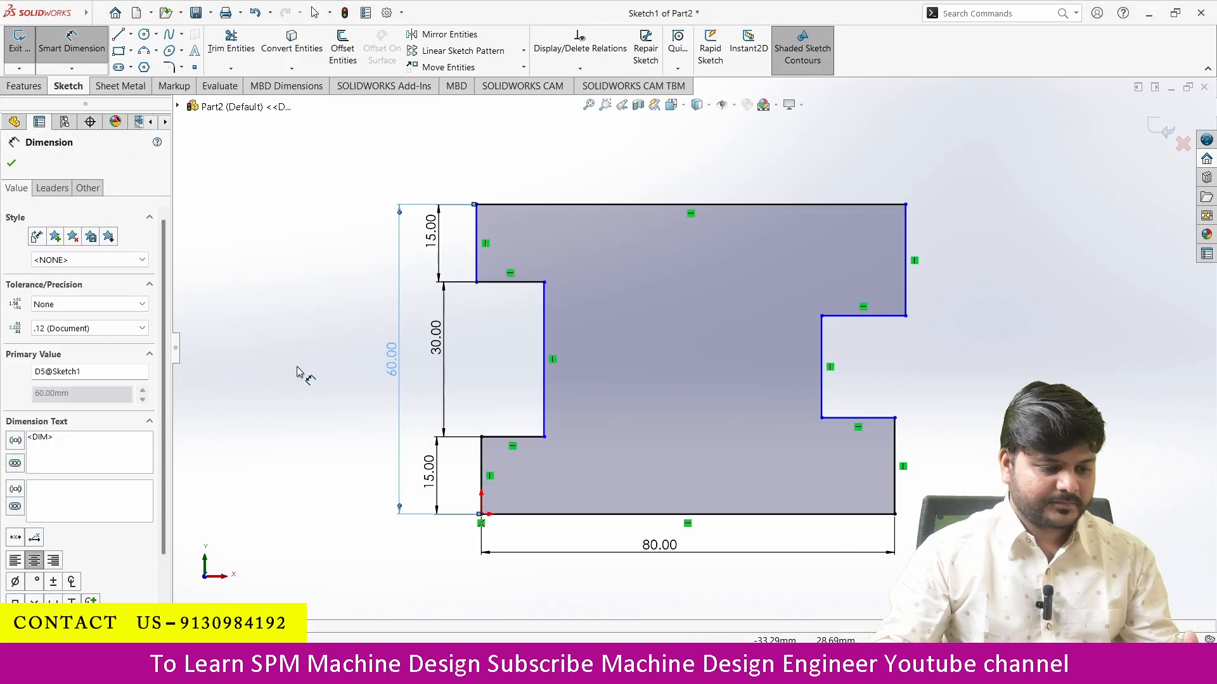
{"action": "left_click", "coordinate": [298, 369]}
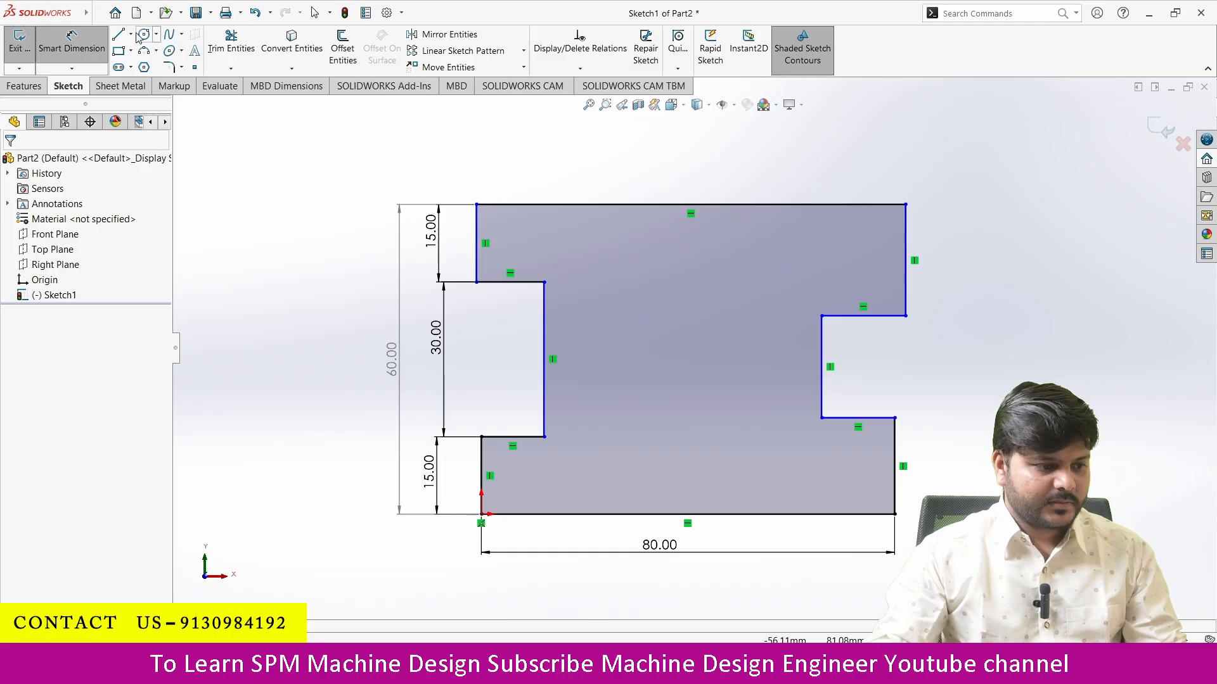
Draw a centre line from the base line's midpoint to the top edge's midpoint and make it vertical.
{"action": "left_click", "coordinate": [119, 34]}
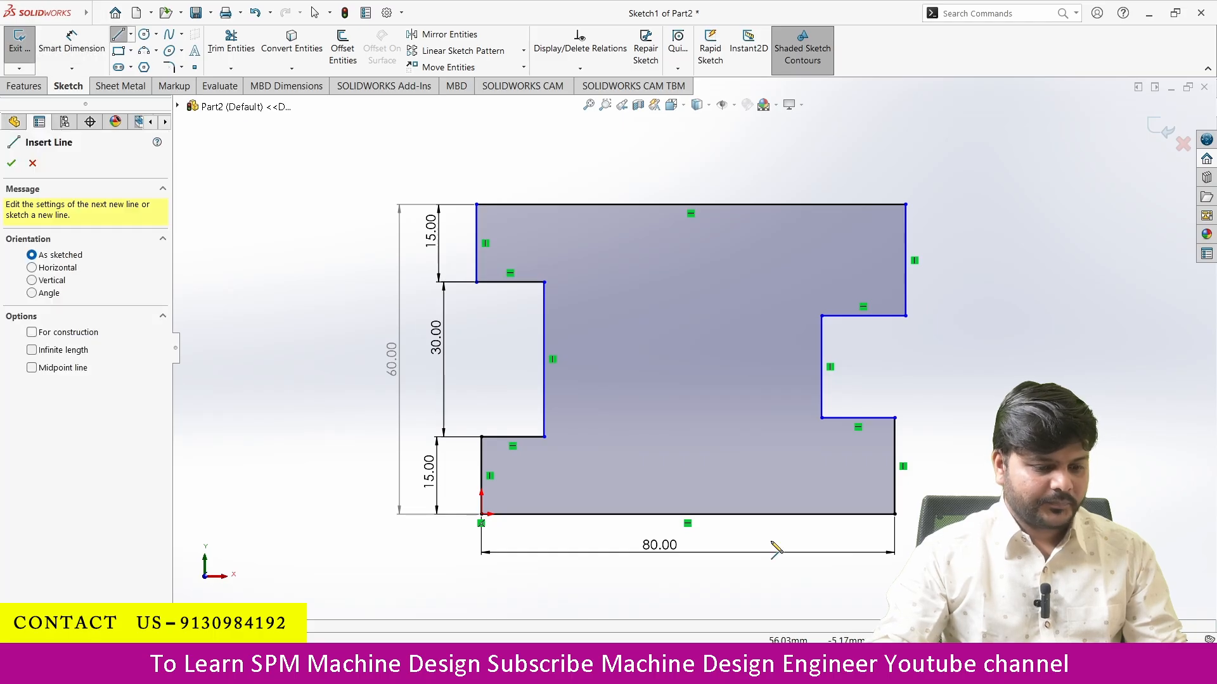
{"action": "left_click", "coordinate": [687, 514]}
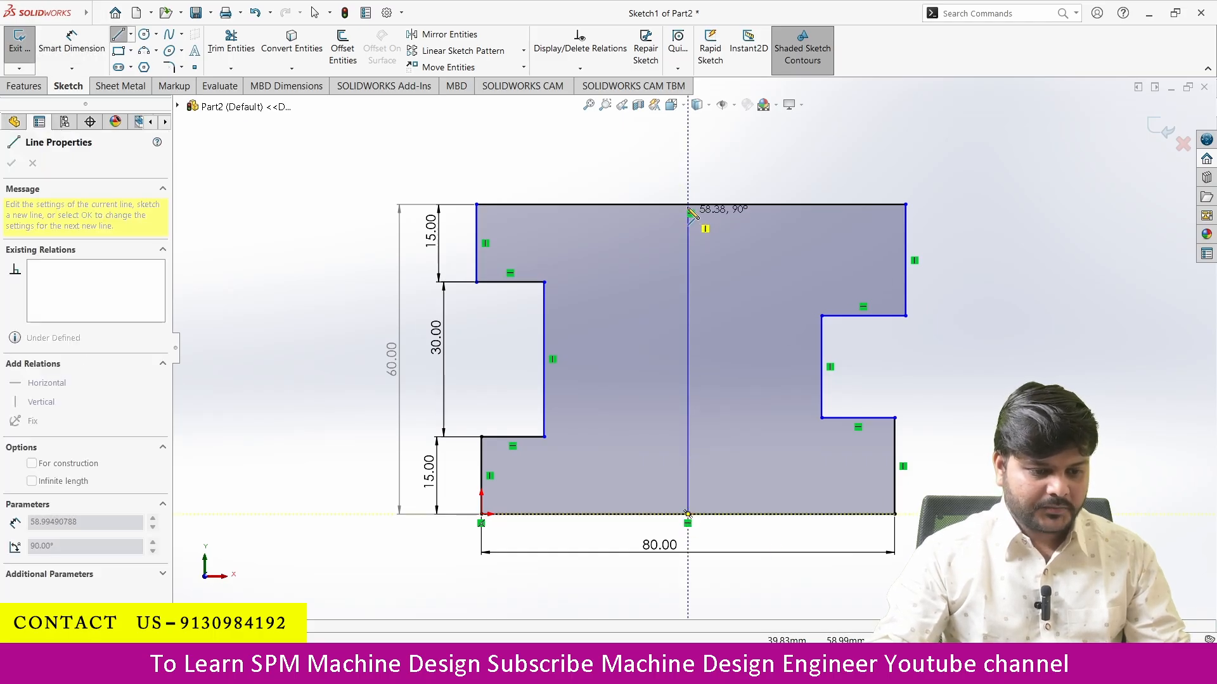
{"action": "left_click", "coordinate": [691, 204]}
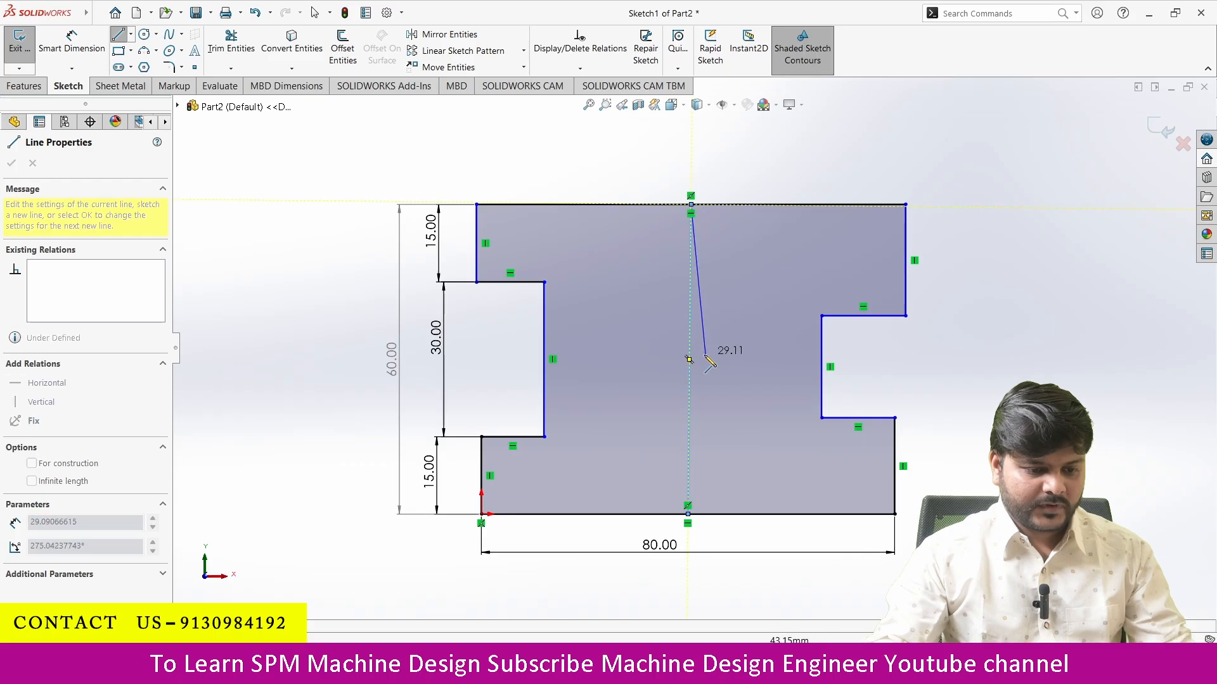
{"action": "key", "text": "Escape"}
{"action": "left_click", "coordinate": [693, 322]}
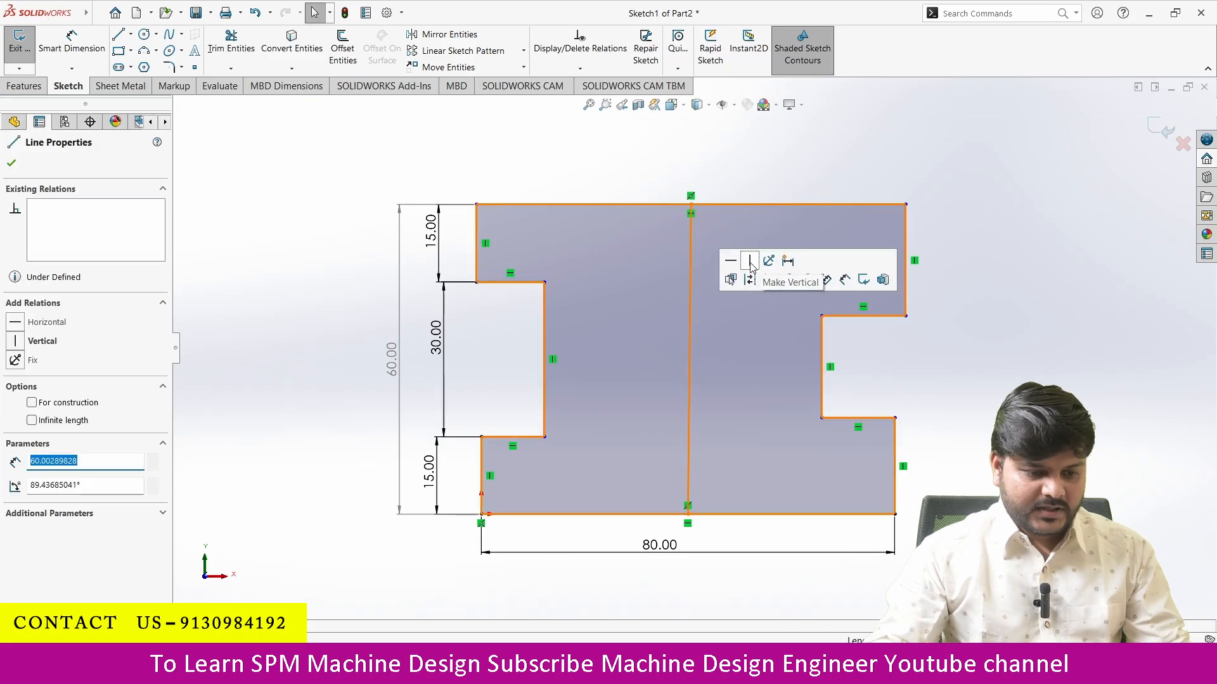
{"action": "left_click", "coordinate": [754, 267]}
{"action": "left_click", "coordinate": [1016, 344]}
{"action": "left_click", "coordinate": [821, 372]}
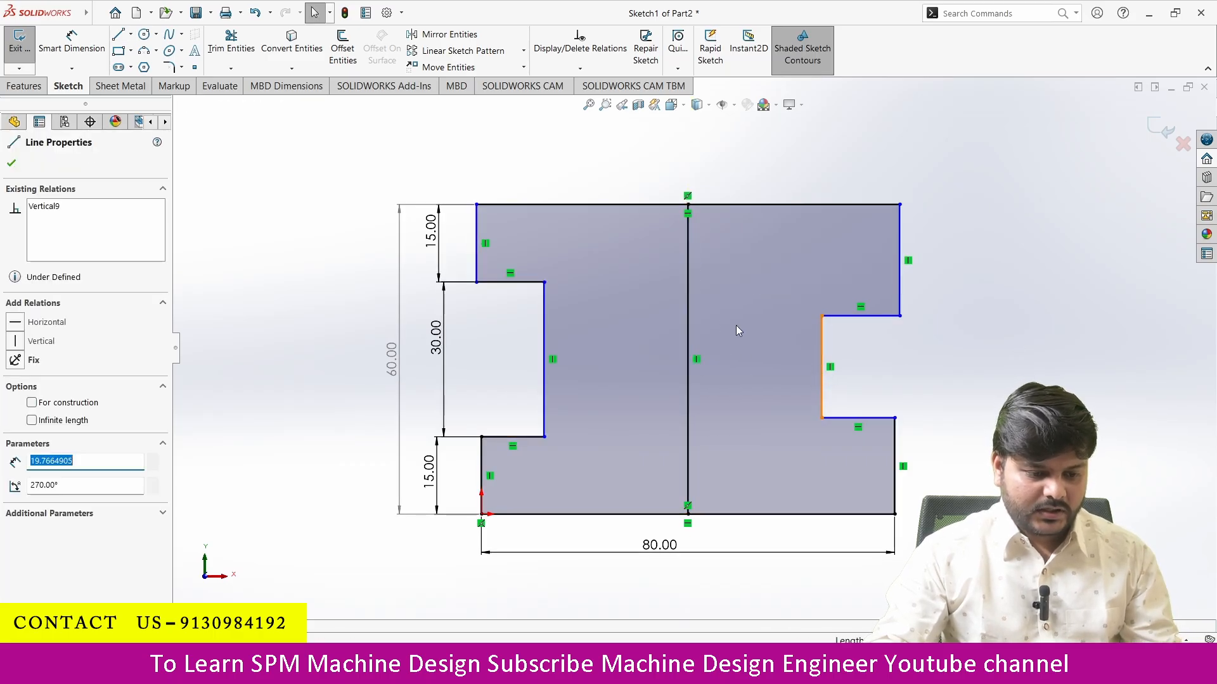
{"action": "left_click", "coordinate": [689, 301], "text": "ctrl"}
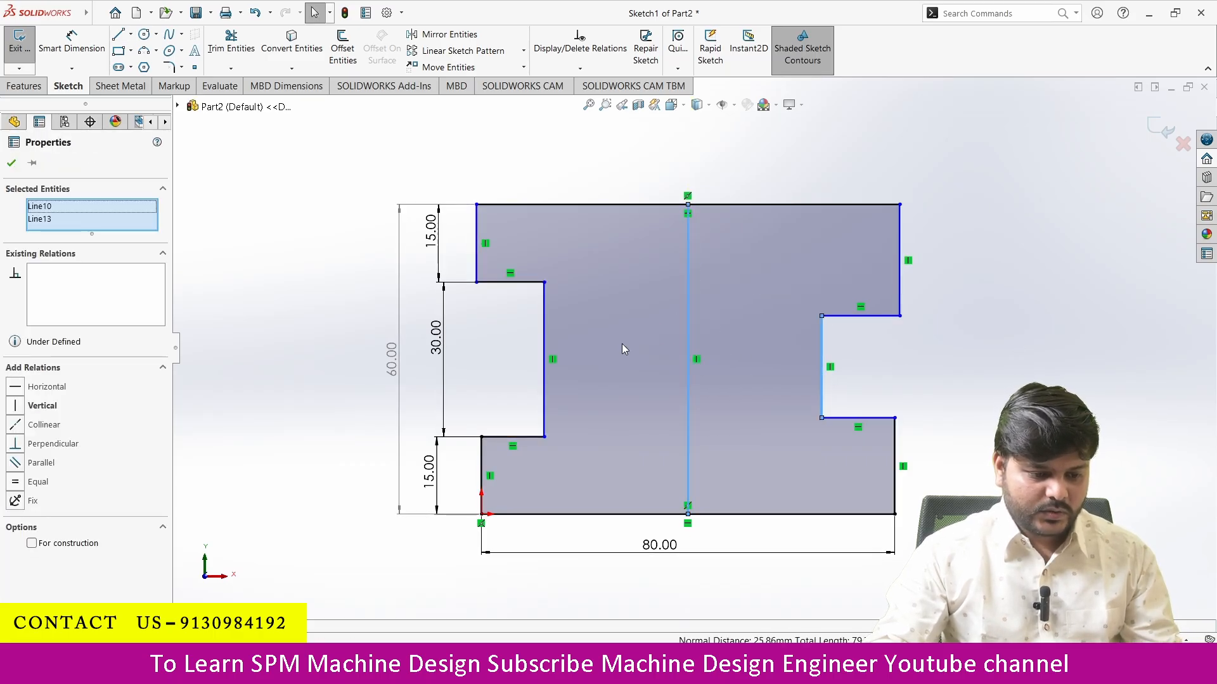
{"action": "left_click", "coordinate": [545, 341], "text": "ctrl"}
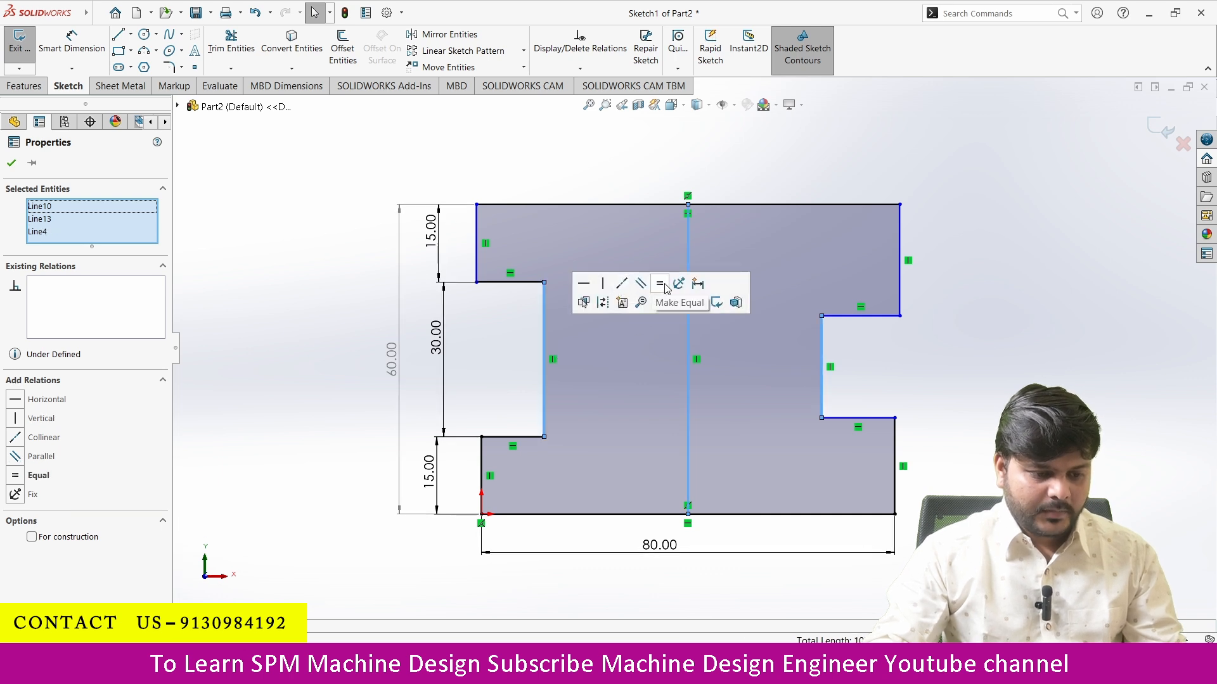
{"action": "left_click", "coordinate": [296, 409]}
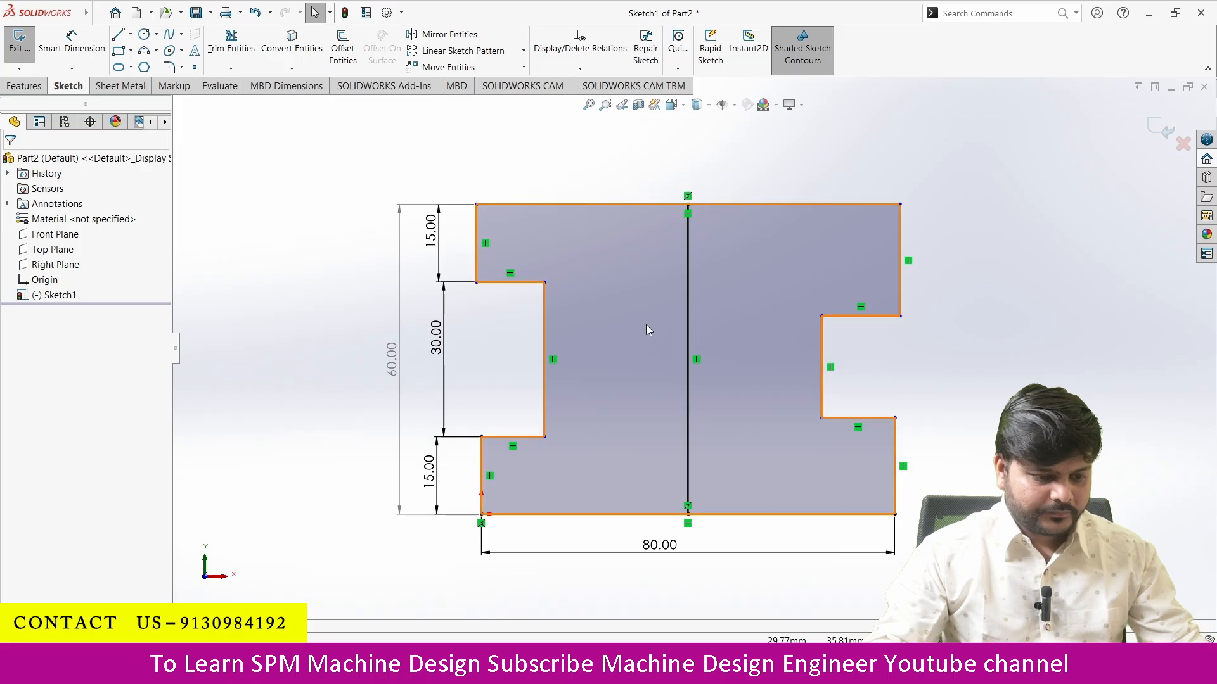
Convert the centre line to construction geometry and make the web's left and right edges symmetric about it.
{"action": "left_click", "coordinate": [687, 303]}
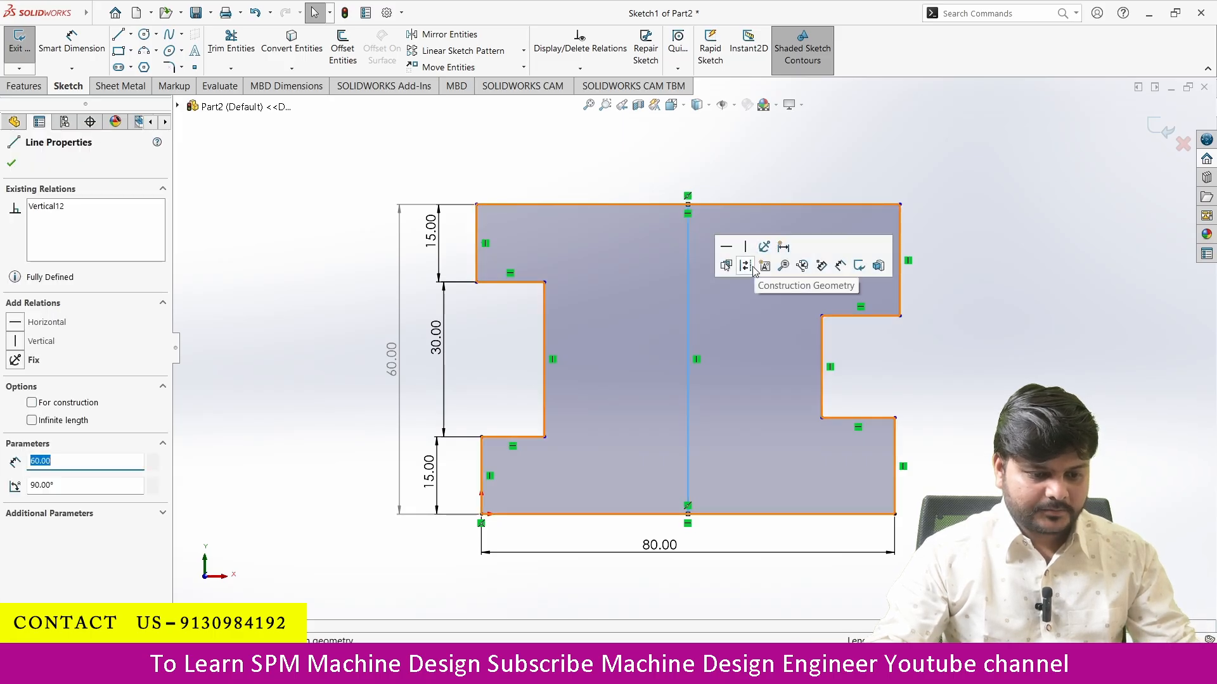
{"action": "left_click", "coordinate": [748, 267]}
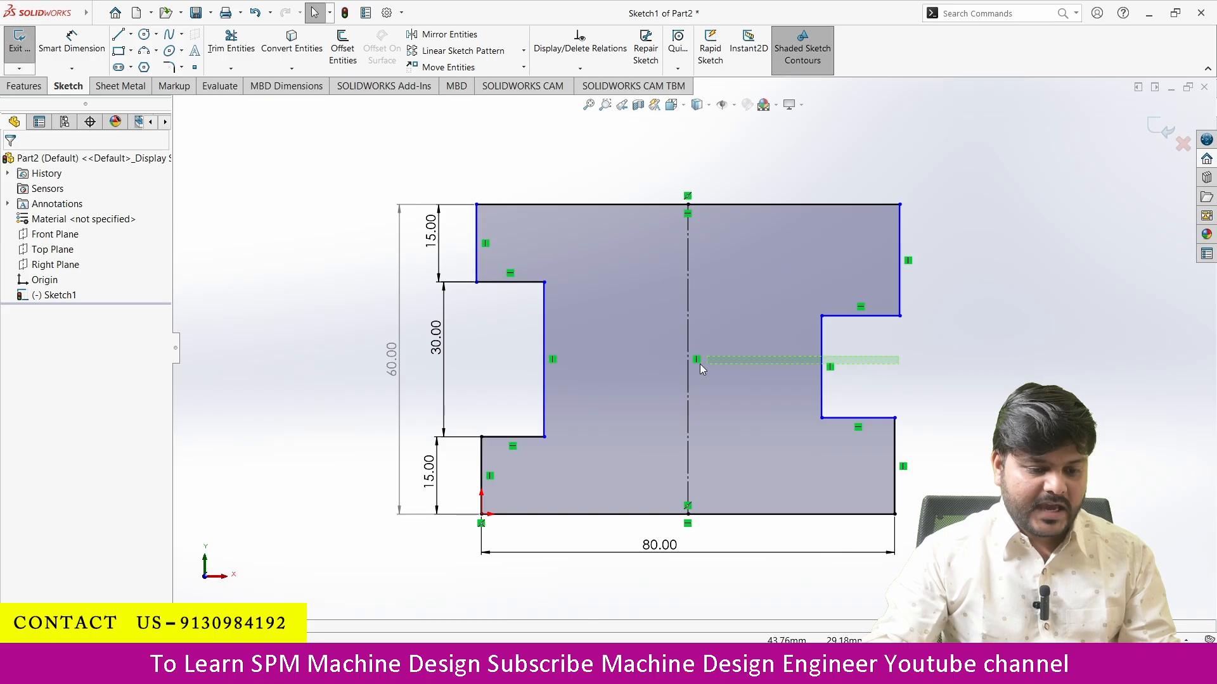
{"action": "left_click_drag", "start_coordinate": [701, 370], "coordinate": [513, 382]}
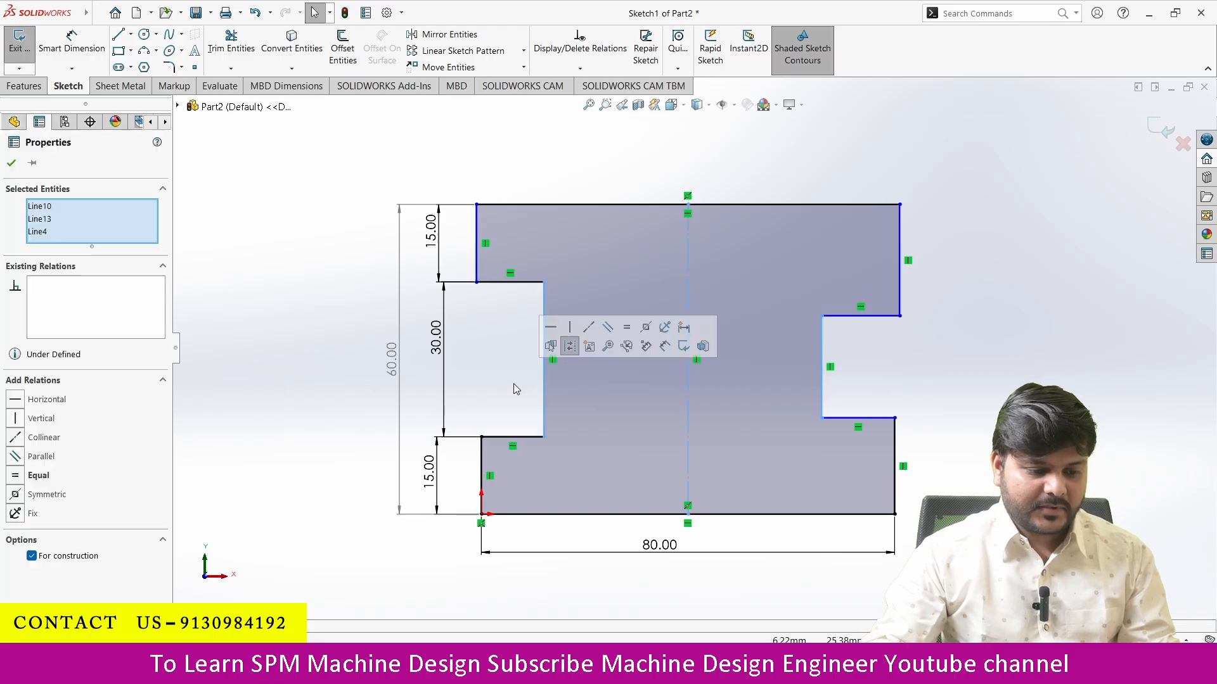
{"action": "left_click", "coordinate": [646, 328]}
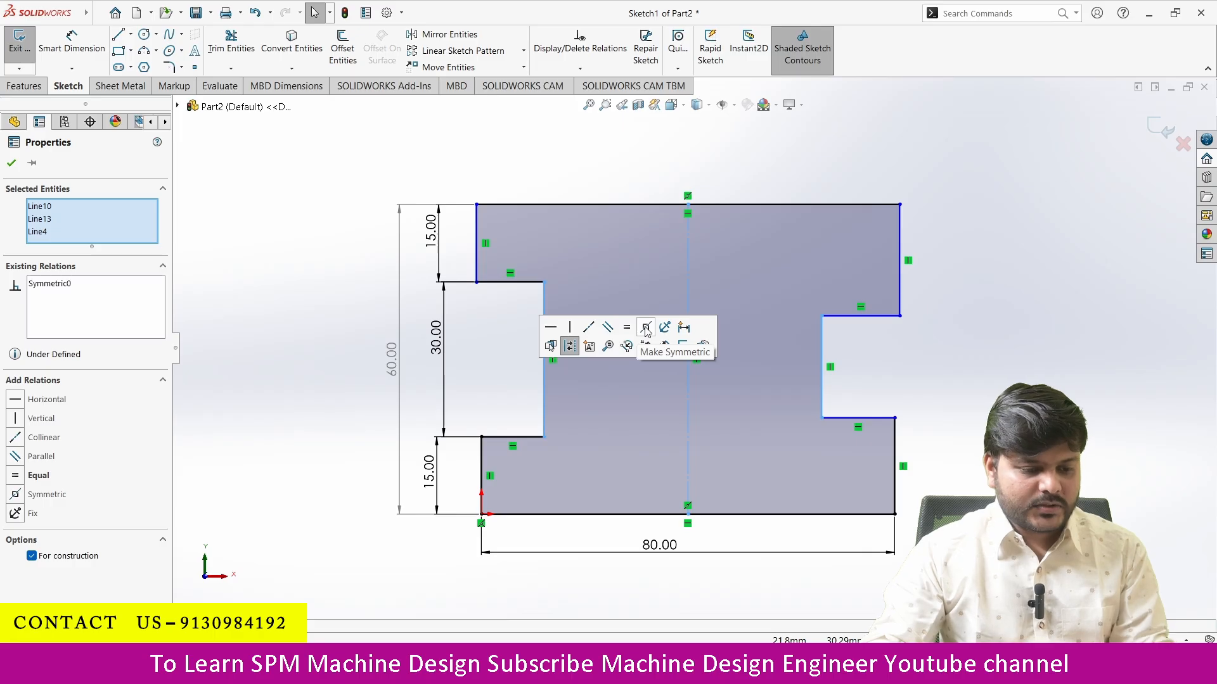
{"action": "left_click", "coordinate": [1074, 393]}
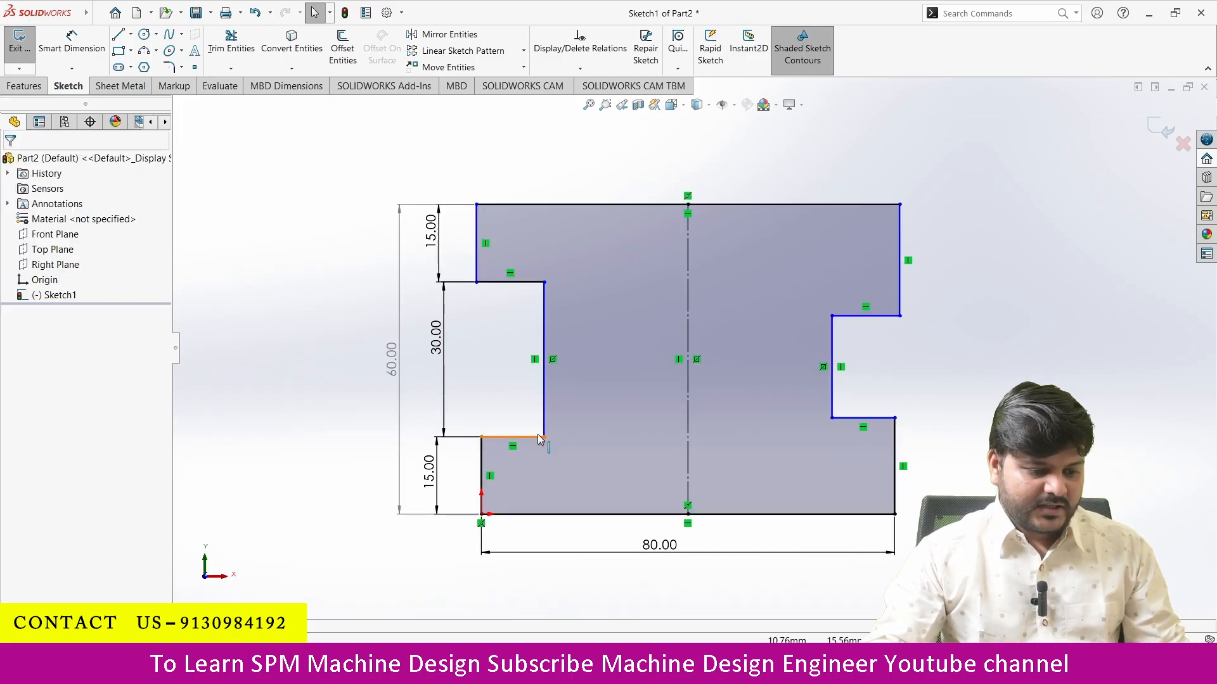
{"action": "left_click", "coordinate": [98, 49]}
{"action": "left_click", "coordinate": [481, 467]}
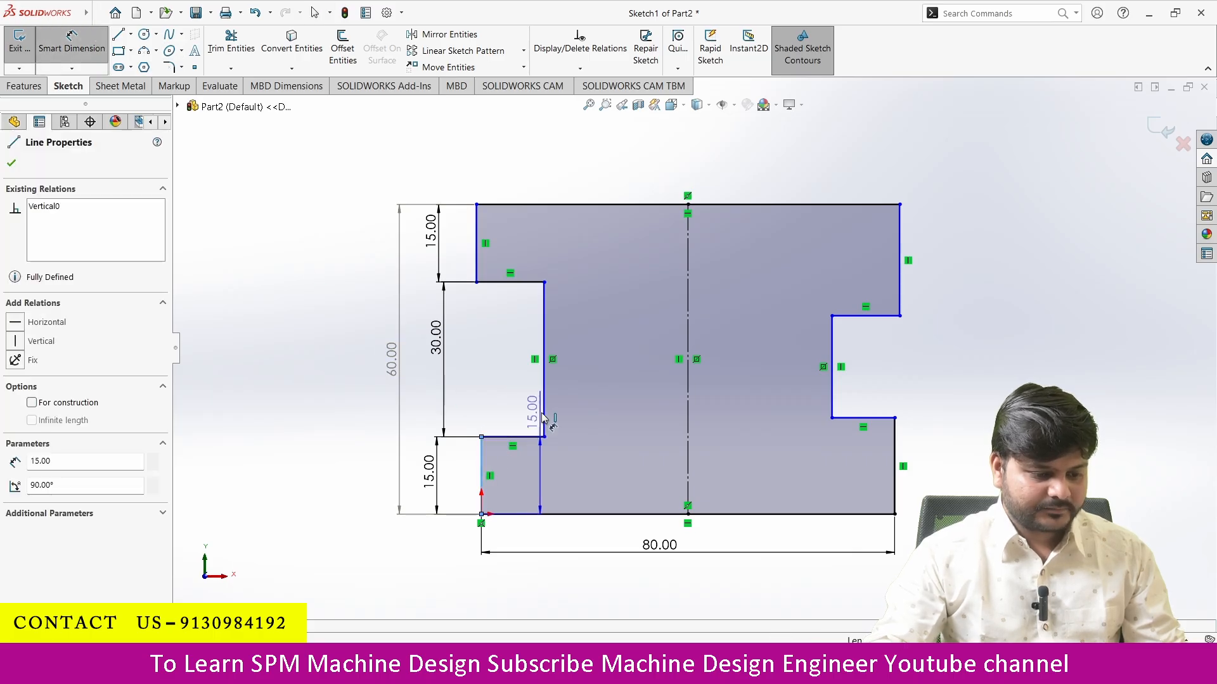
{"action": "left_click", "coordinate": [543, 416]}
{"action": "key", "text": "Escape"}
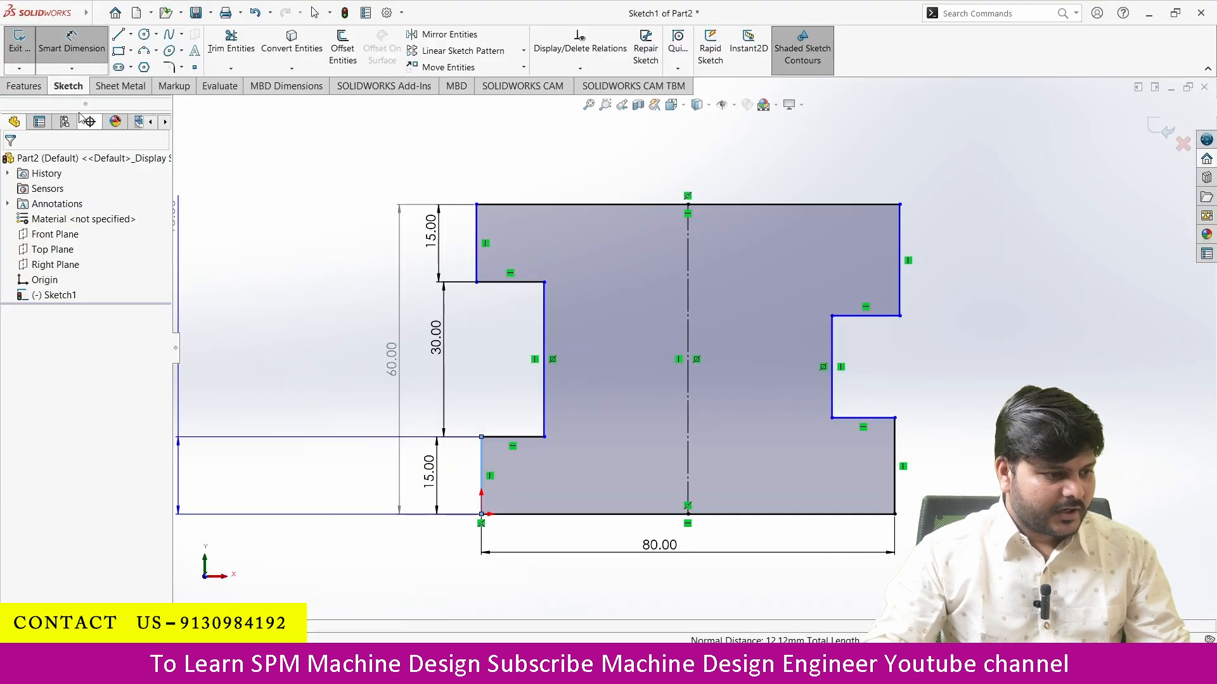
{"action": "key", "text": "Escape"}
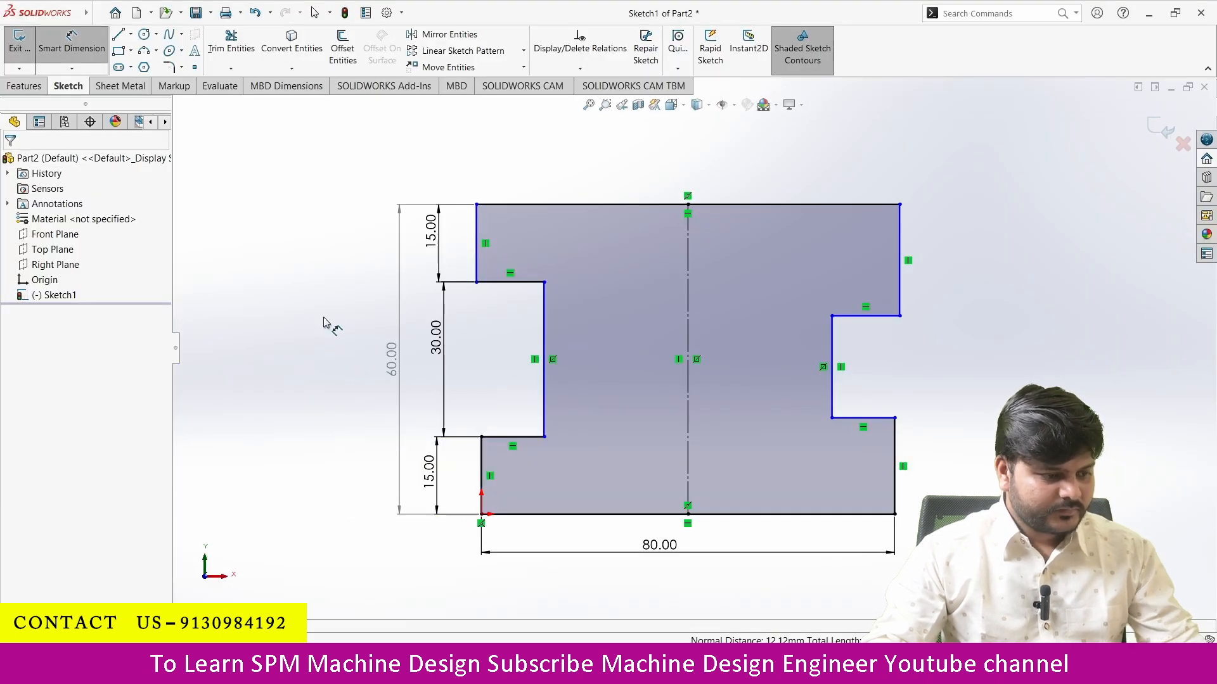
Dimension the horizontal distance between the web's left edge and the lower block's left edge at 15 mm.
{"action": "left_click", "coordinate": [93, 57]}
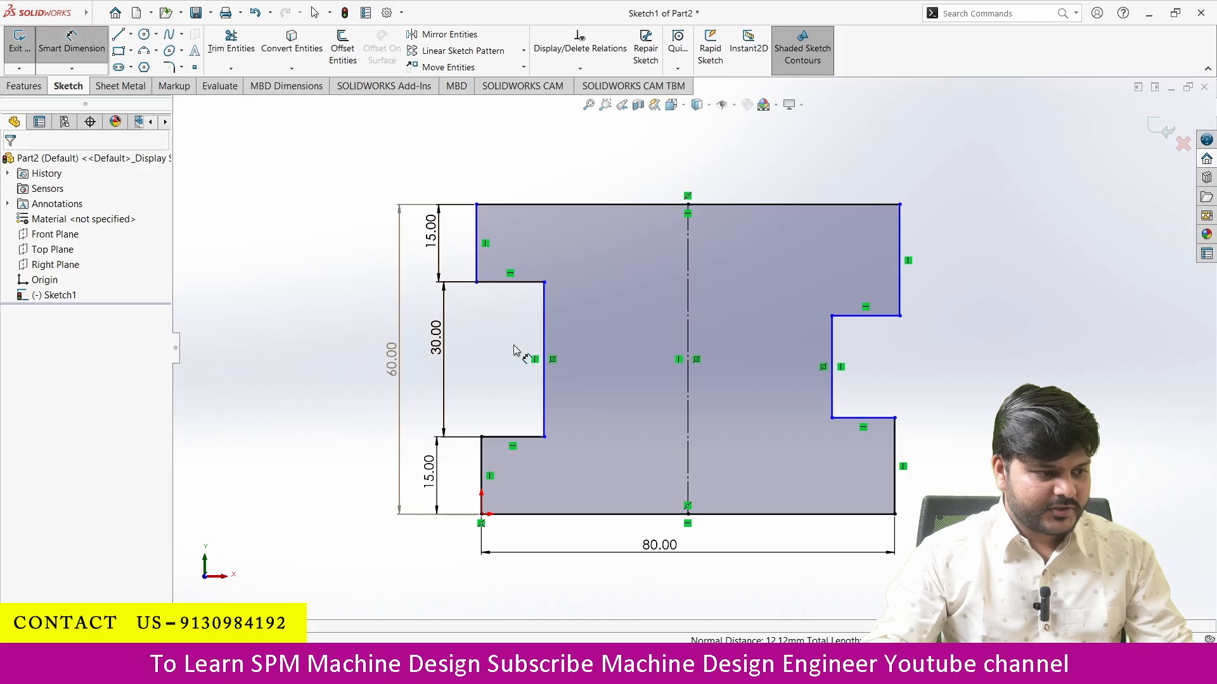
{"action": "left_click", "coordinate": [544, 386]}
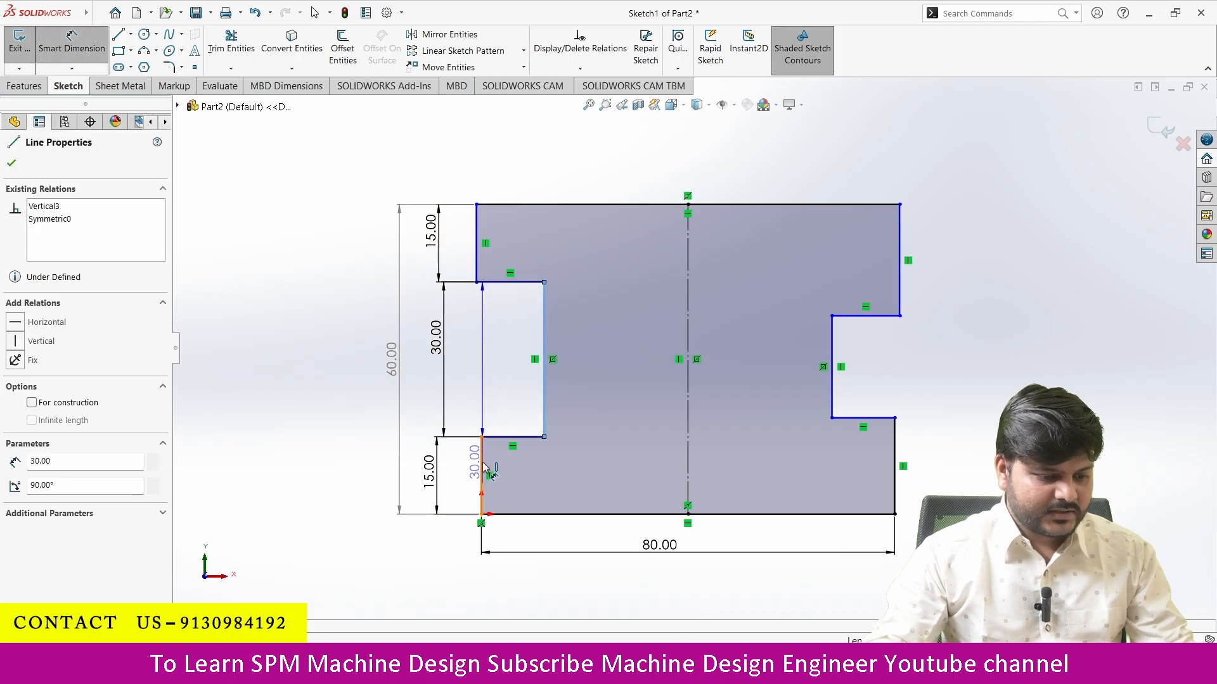
{"action": "left_click", "coordinate": [481, 462]}
{"action": "left_click", "coordinate": [490, 401]}
{"action": "type", "text": "15"}
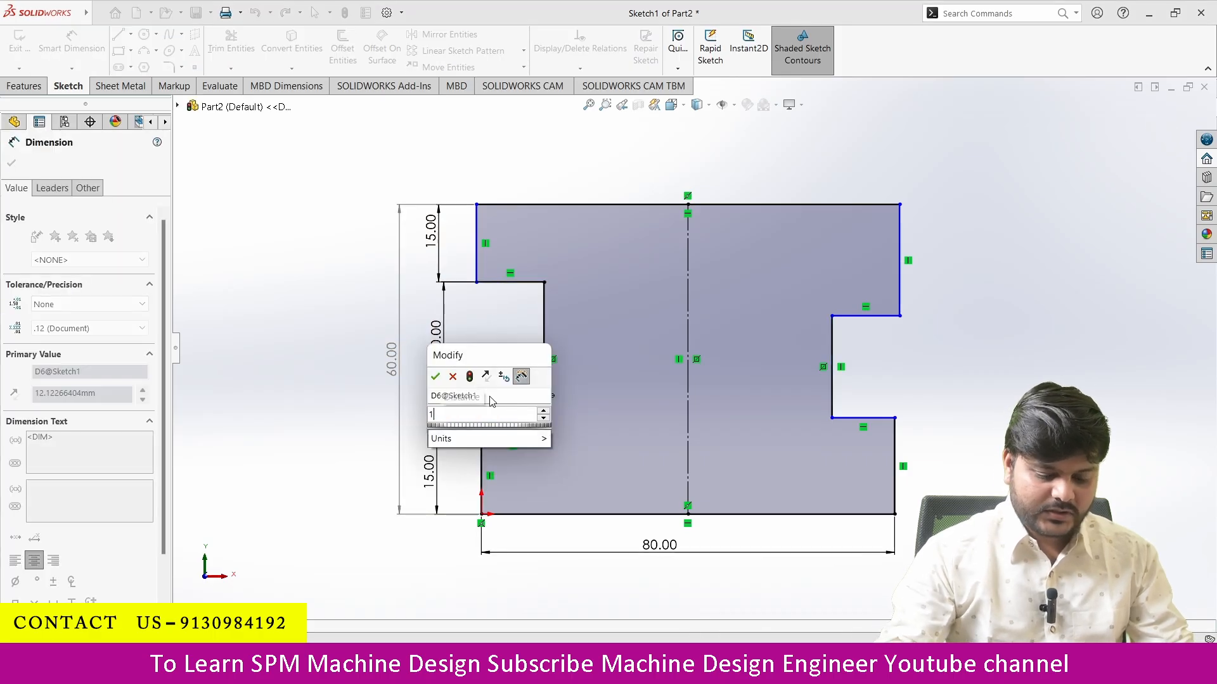
{"action": "key", "text": "Return"}
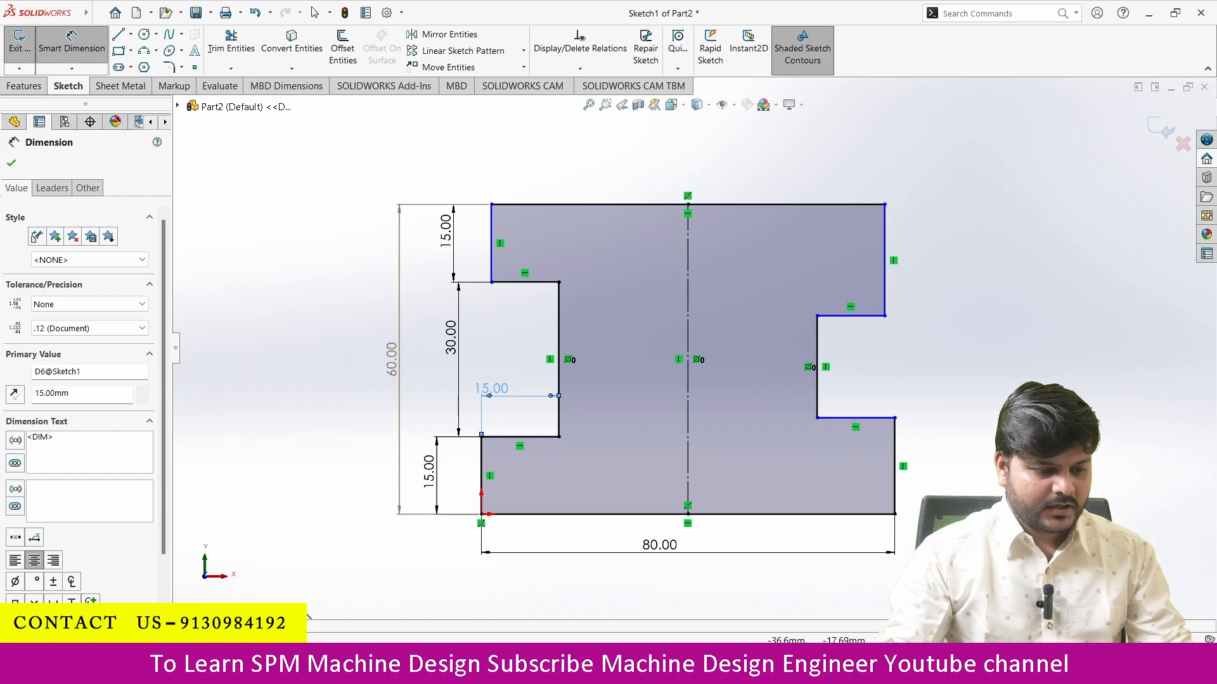
{"action": "key", "text": "Escape"}
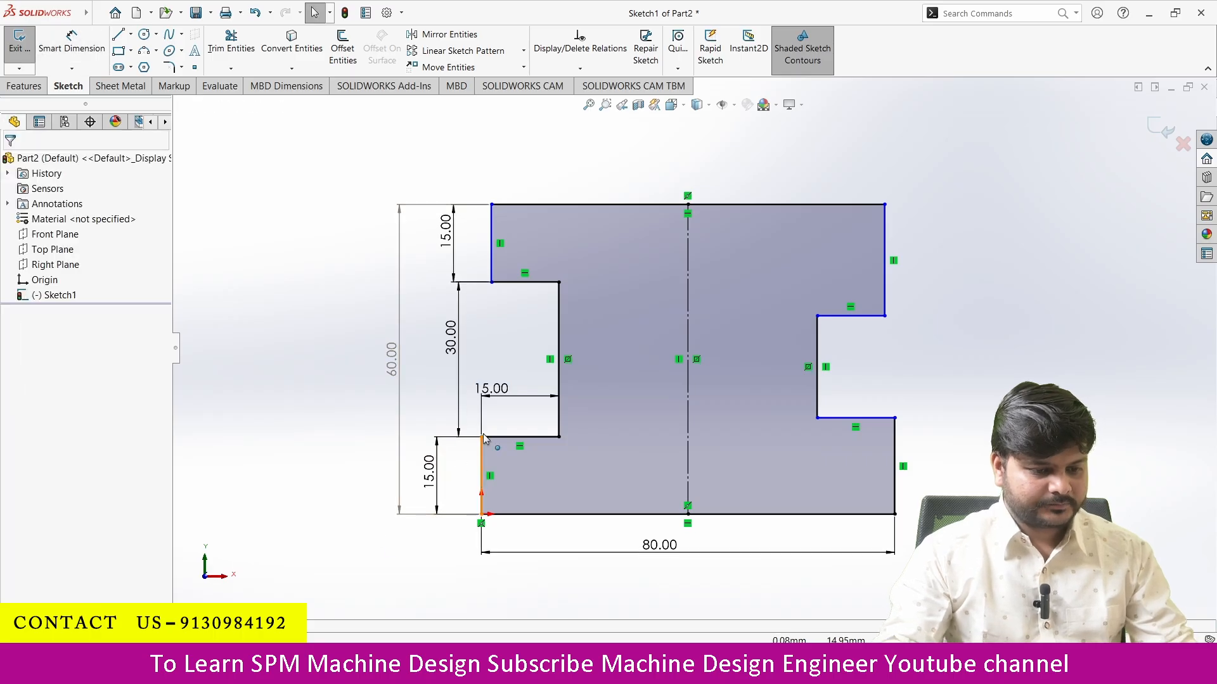
Make the top flange's left and right edges equal in length, and likewise the web's two vertical edges.
{"action": "left_click", "coordinate": [492, 245]}
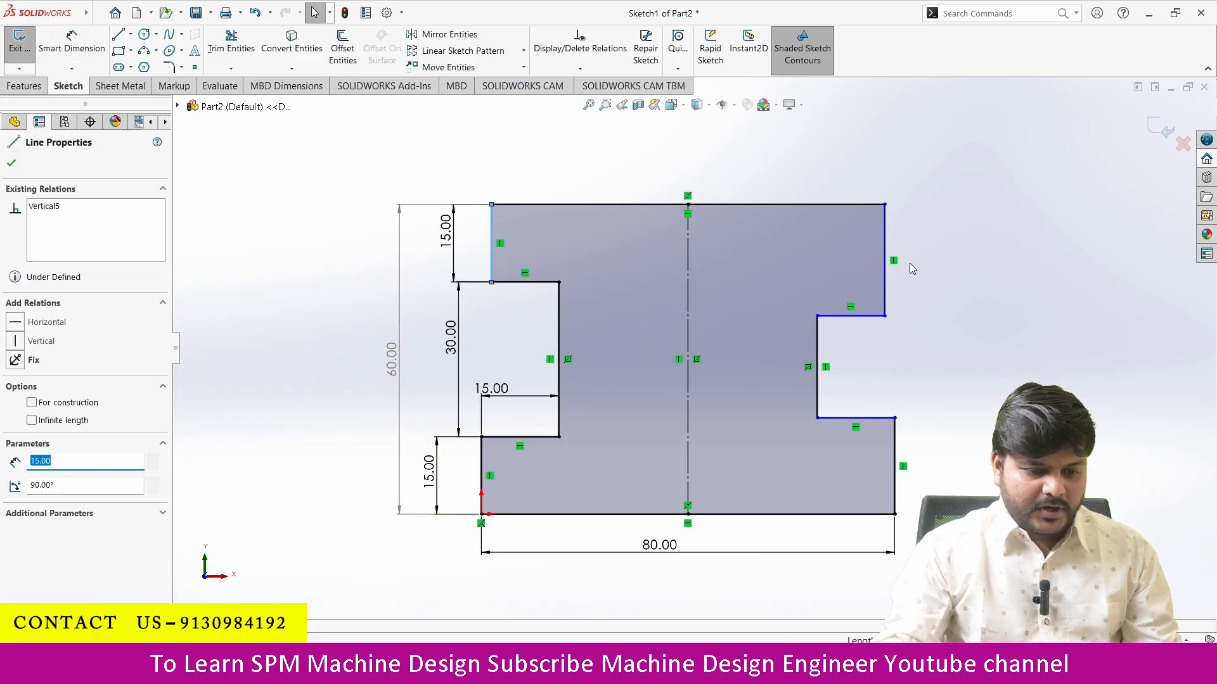
{"action": "left_click", "coordinate": [885, 272], "text": "ctrl"}
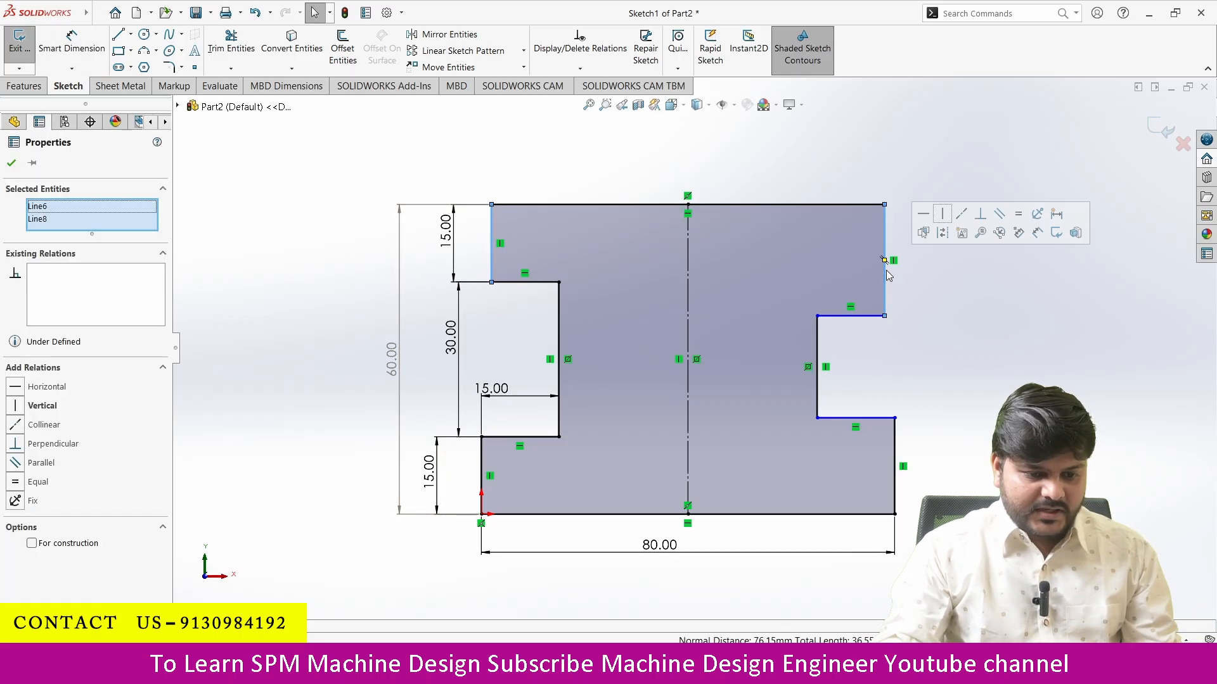
{"action": "left_click", "coordinate": [1018, 214]}
{"action": "left_click", "coordinate": [1021, 328]}
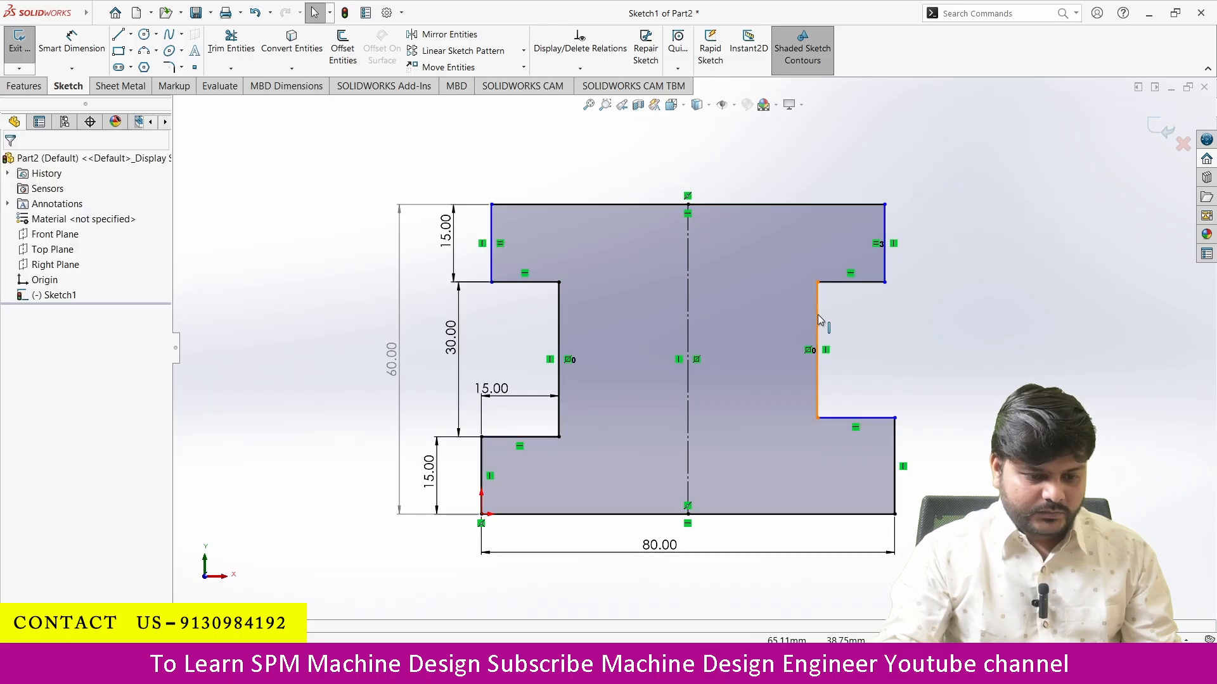
{"action": "left_click", "coordinate": [817, 324]}
{"action": "left_click", "coordinate": [557, 323], "text": "ctrl"}
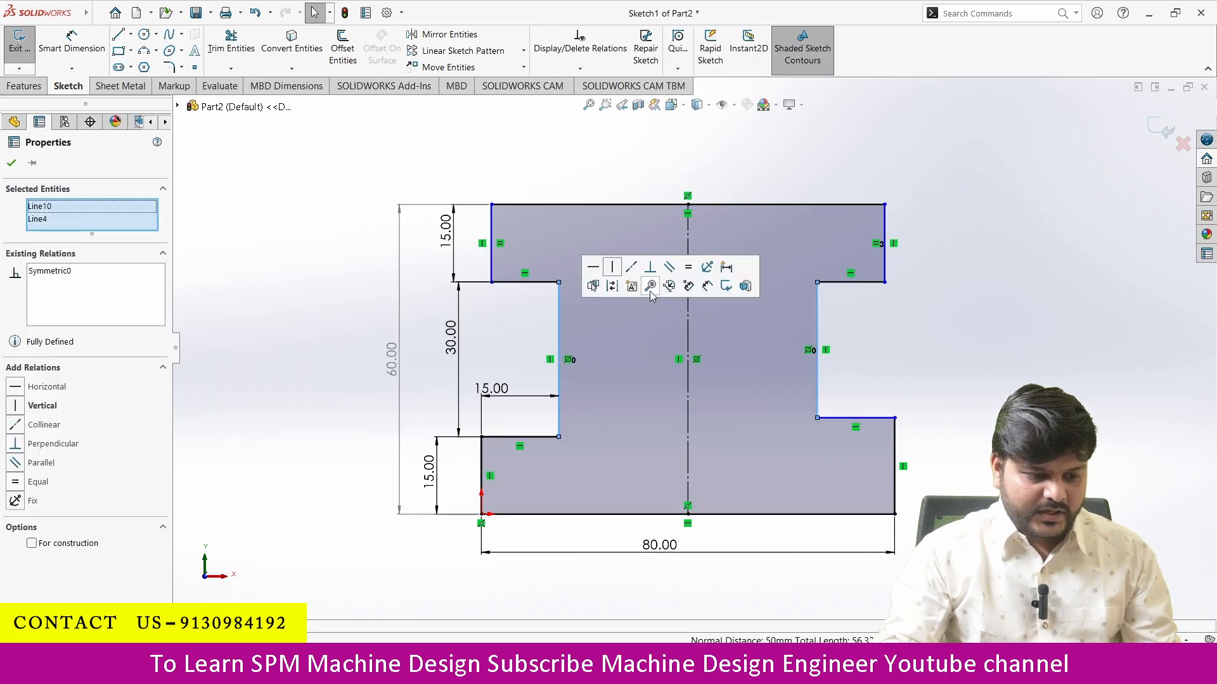
{"action": "left_click", "coordinate": [682, 271]}
Make the two horizontal ledges on top of the lower block equal in length.
{"action": "left_click", "coordinate": [536, 438]}
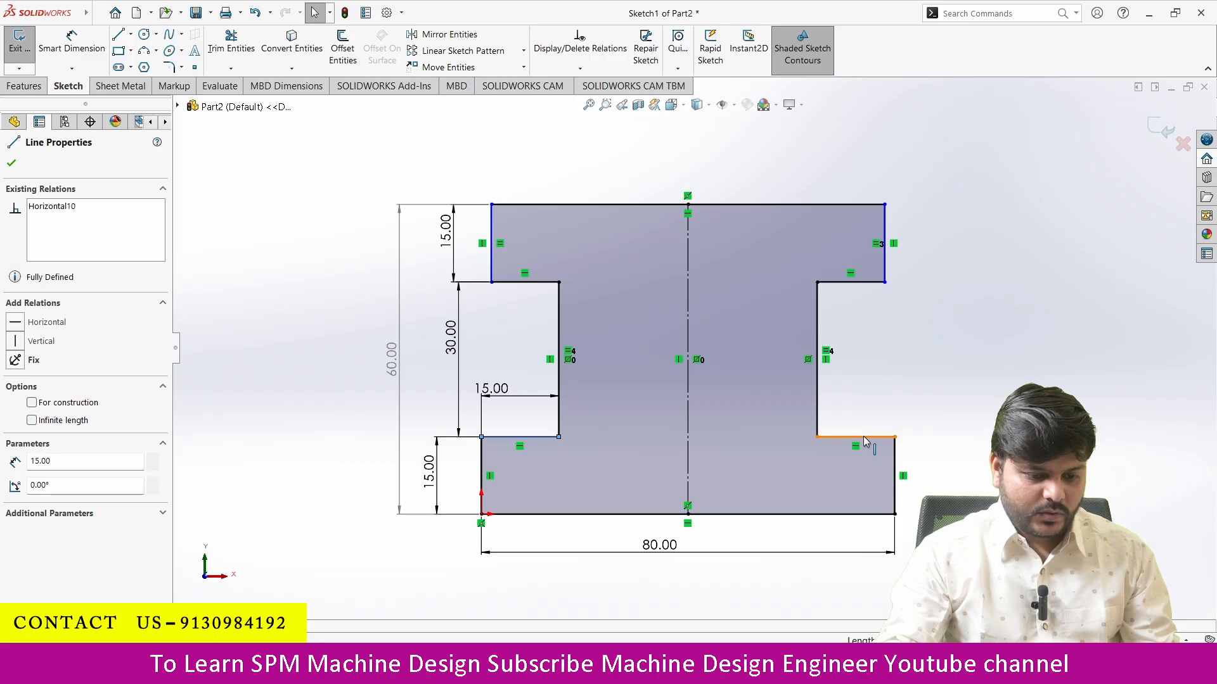
{"action": "left_click", "coordinate": [865, 439], "text": "ctrl"}
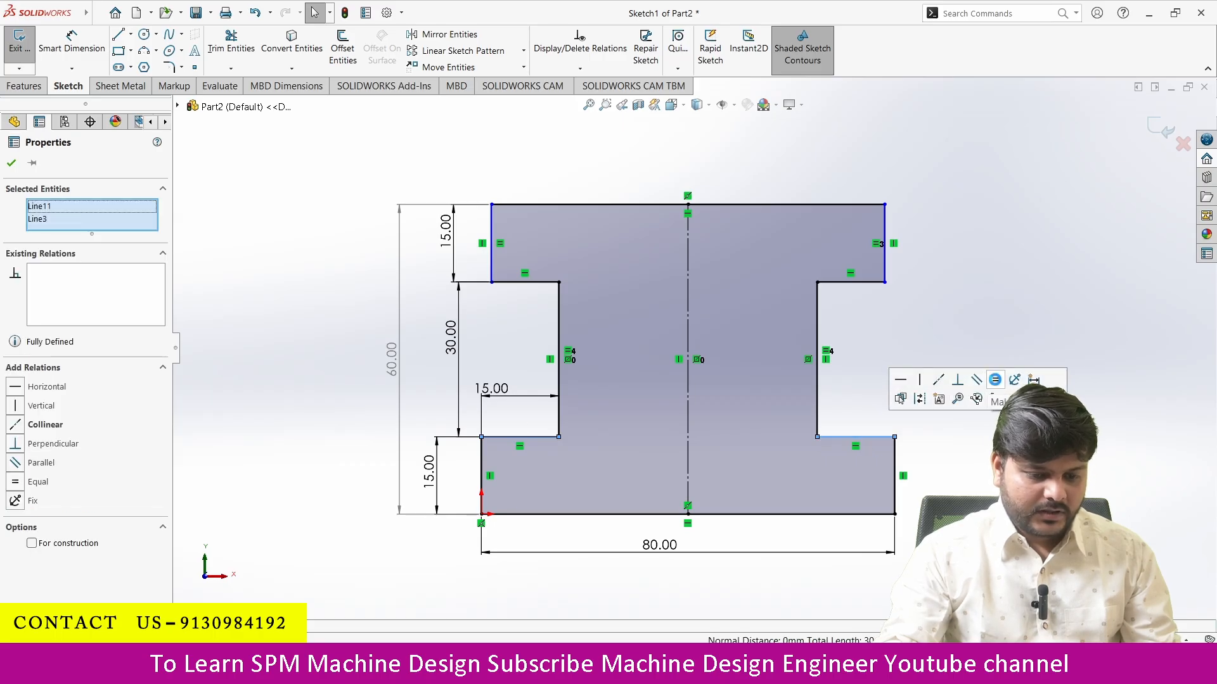
{"action": "left_click", "coordinate": [995, 379]}
{"action": "key", "text": "Escape"}
Make the top flange's left edge collinear with the lower block's left edge.
{"action": "scroll", "coordinate": [691, 342], "scroll_direction": "up", "scroll_amount": 2}
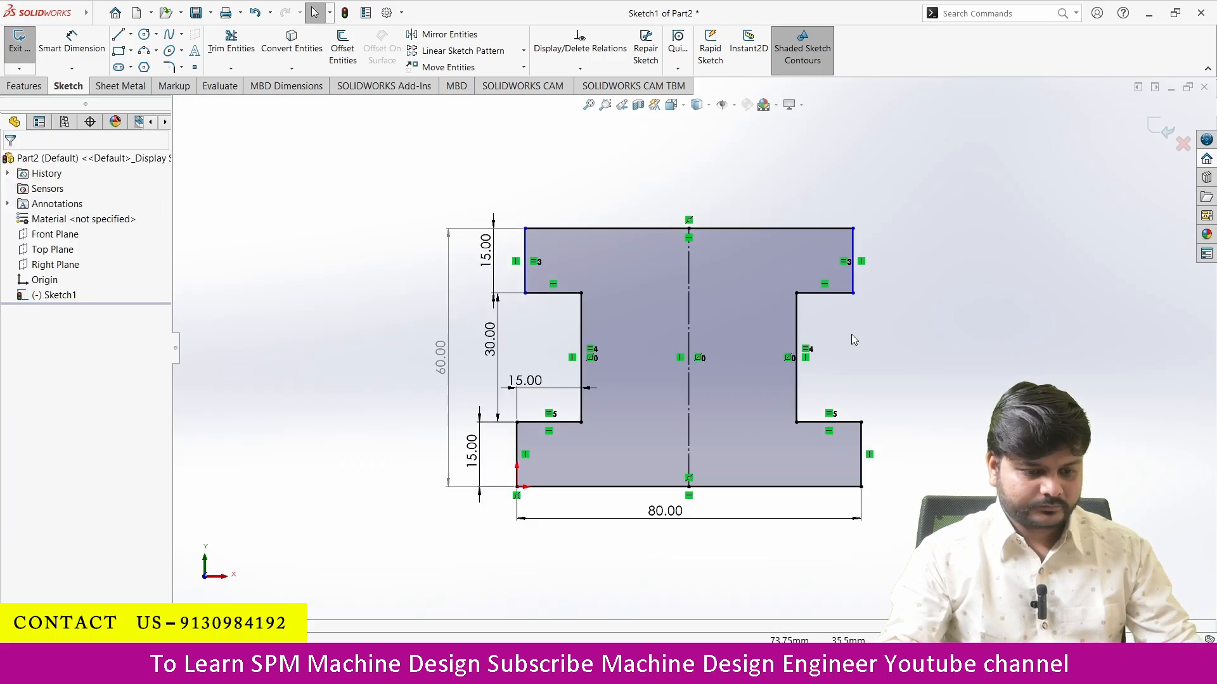
{"action": "left_click", "coordinate": [525, 263]}
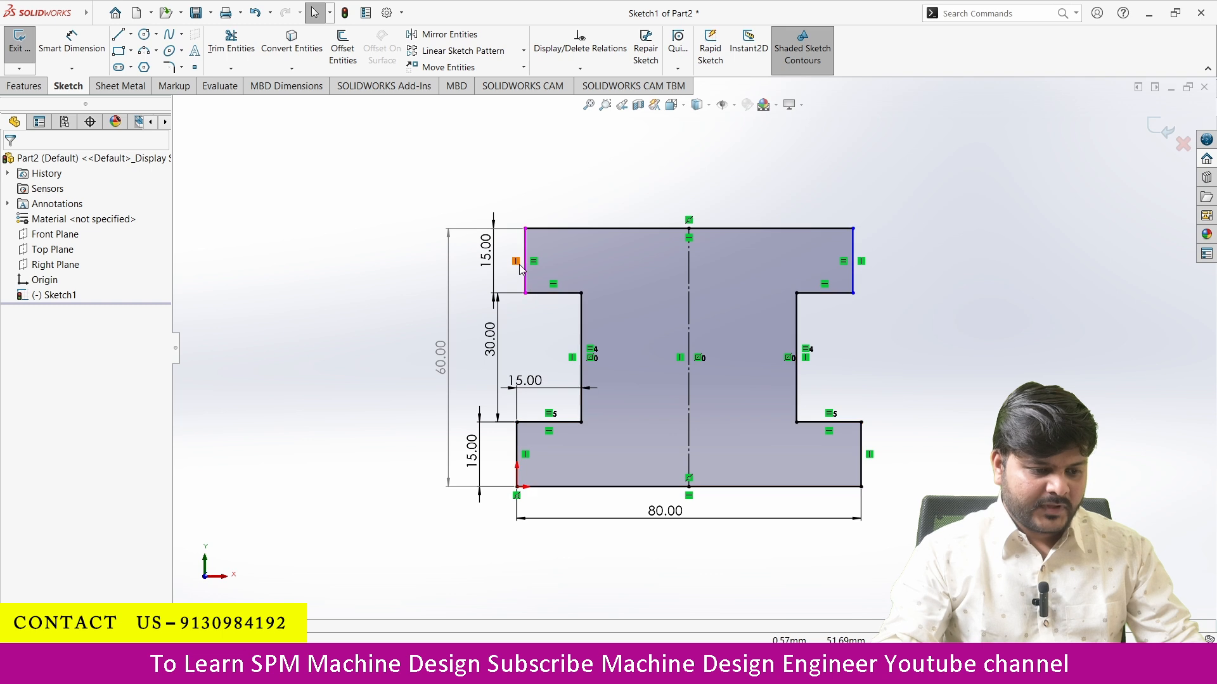
{"action": "left_click", "coordinate": [517, 446], "text": "ctrl"}
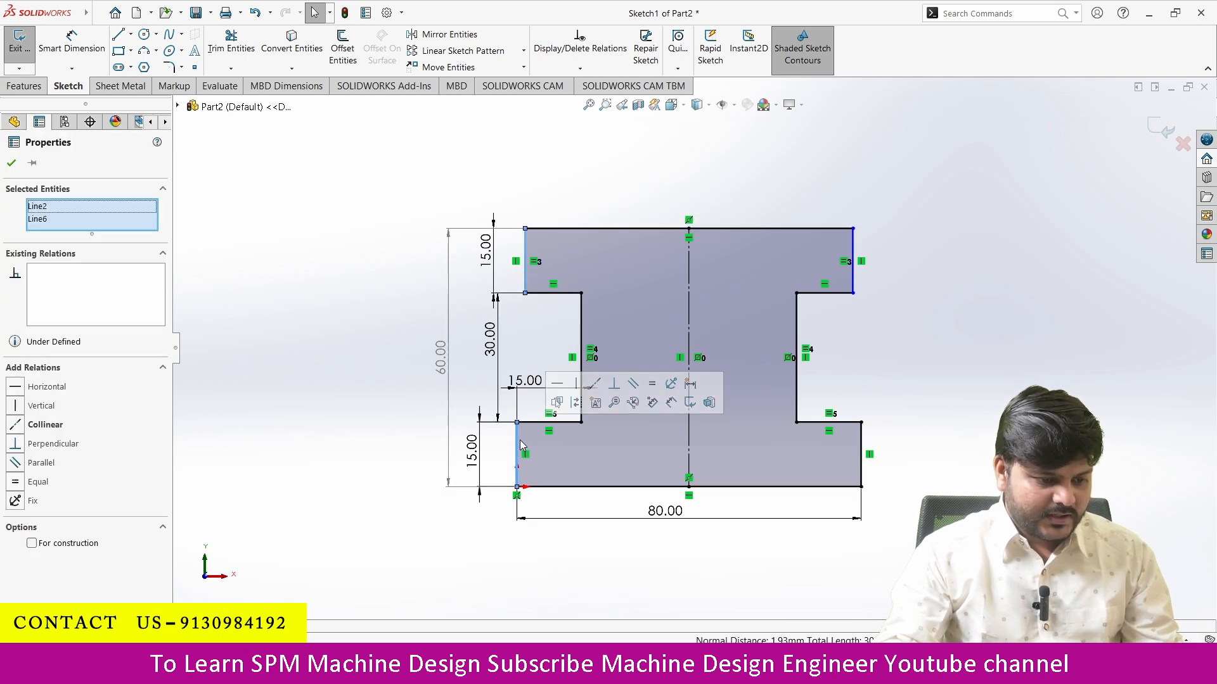
{"action": "left_click", "coordinate": [593, 384]}
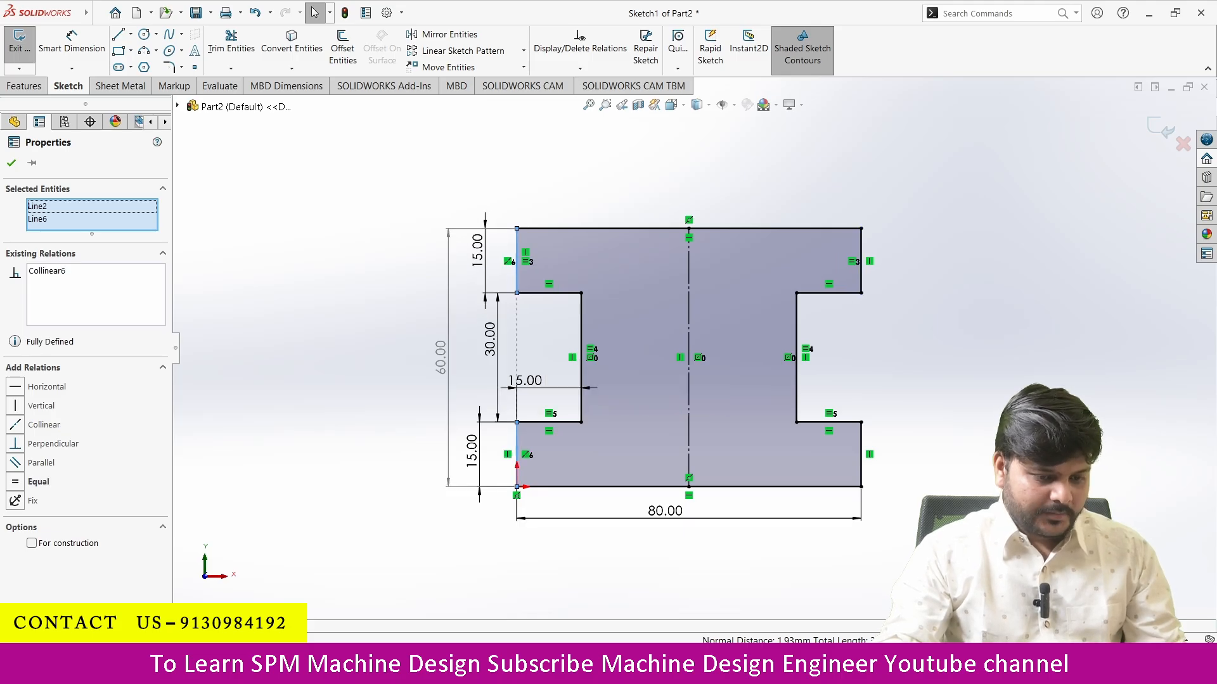
{"action": "key", "text": "Escape"}
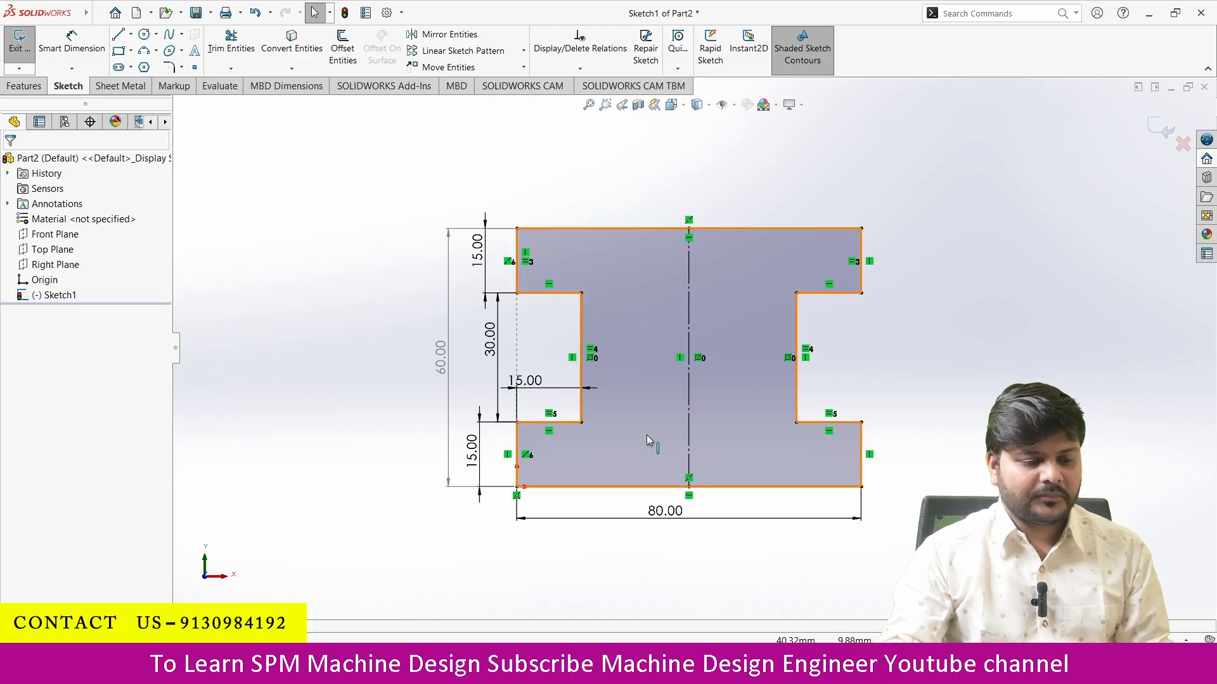
Exit the I-shaped profile sketch and switch to the solid feature commands.
{"action": "key", "text": "z"}
{"action": "key", "text": "z"}
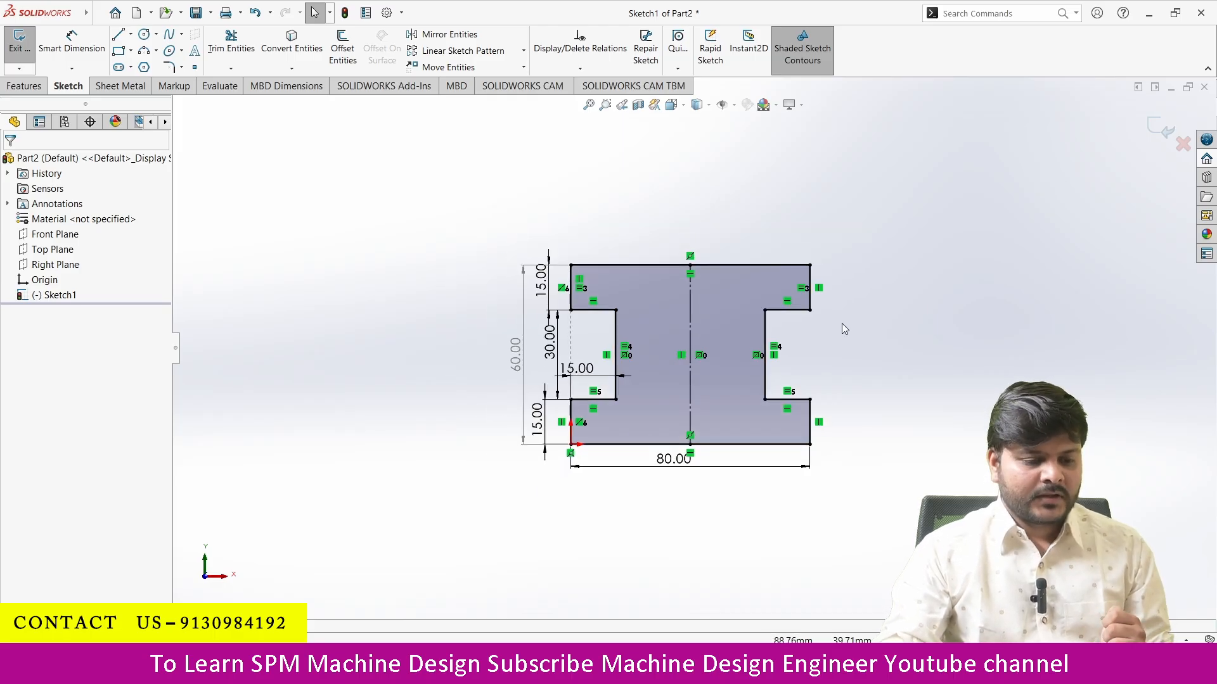
{"action": "left_click", "coordinate": [1162, 136]}
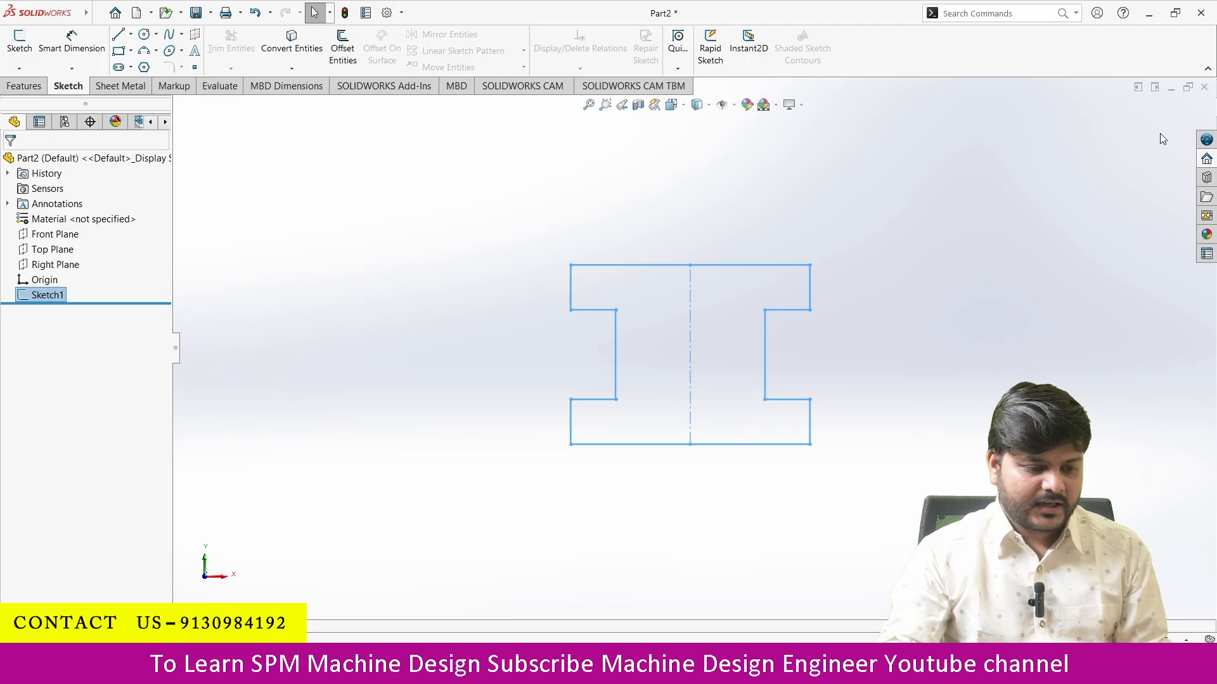
{"action": "left_click", "coordinate": [26, 87]}
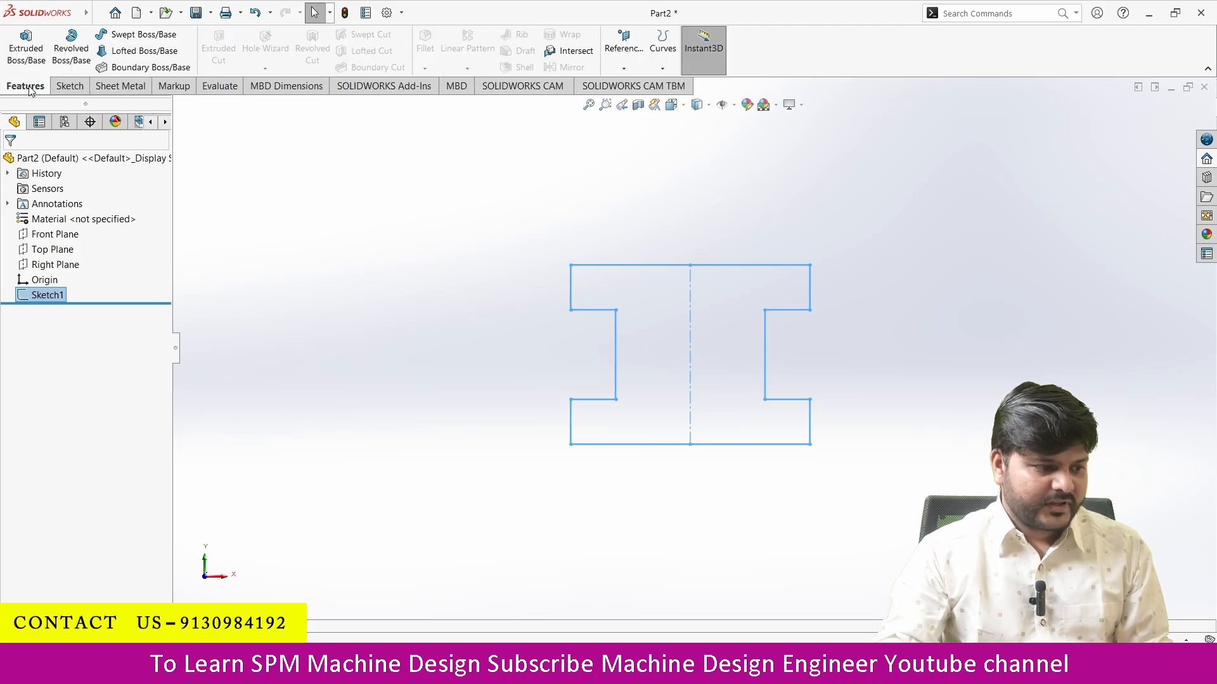
Extrude the I-shaped profile as a blind boss 50 mm deep, with the direction reversed to the back of the sketch plane.
{"action": "left_click", "coordinate": [27, 48]}
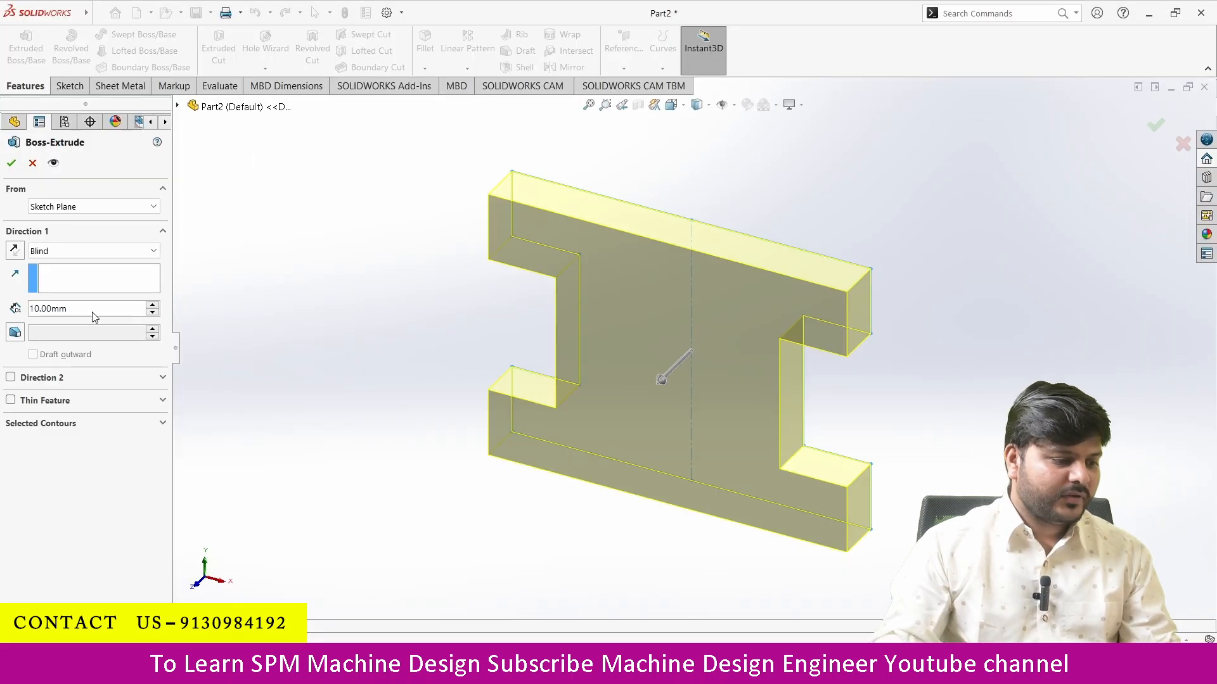
{"action": "left_click", "coordinate": [88, 309]}
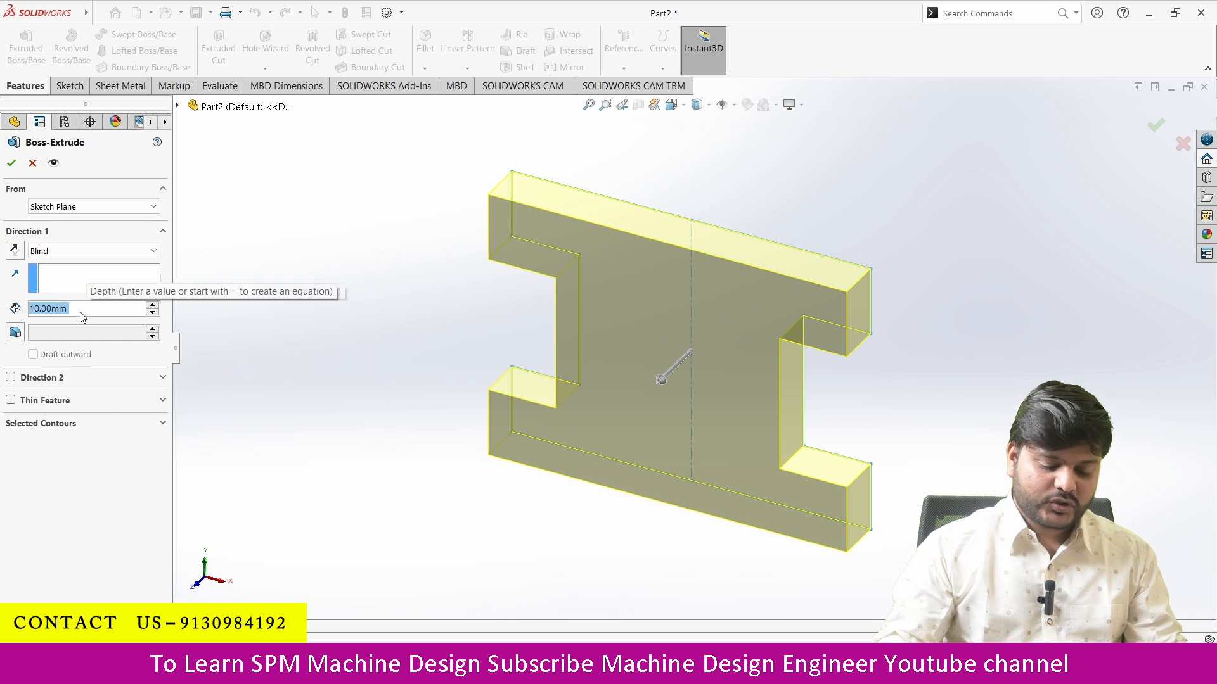
{"action": "type", "text": "50"}
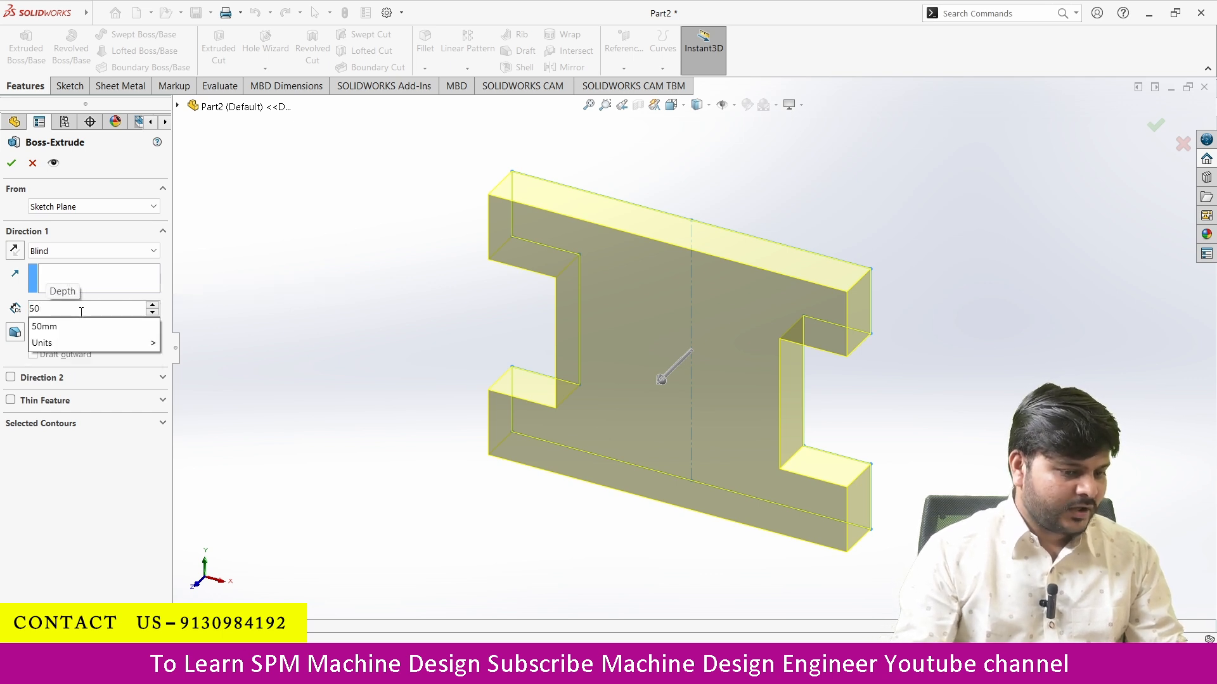
{"action": "key", "text": "Return"}
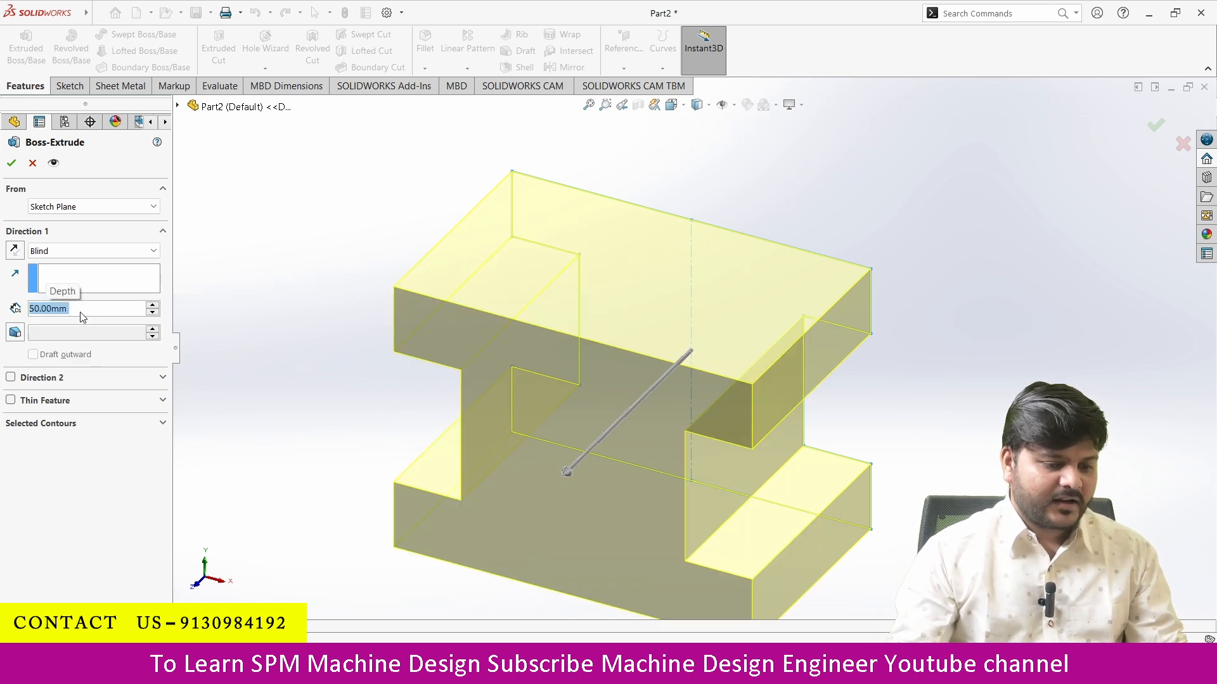
{"action": "left_click", "coordinate": [12, 251]}
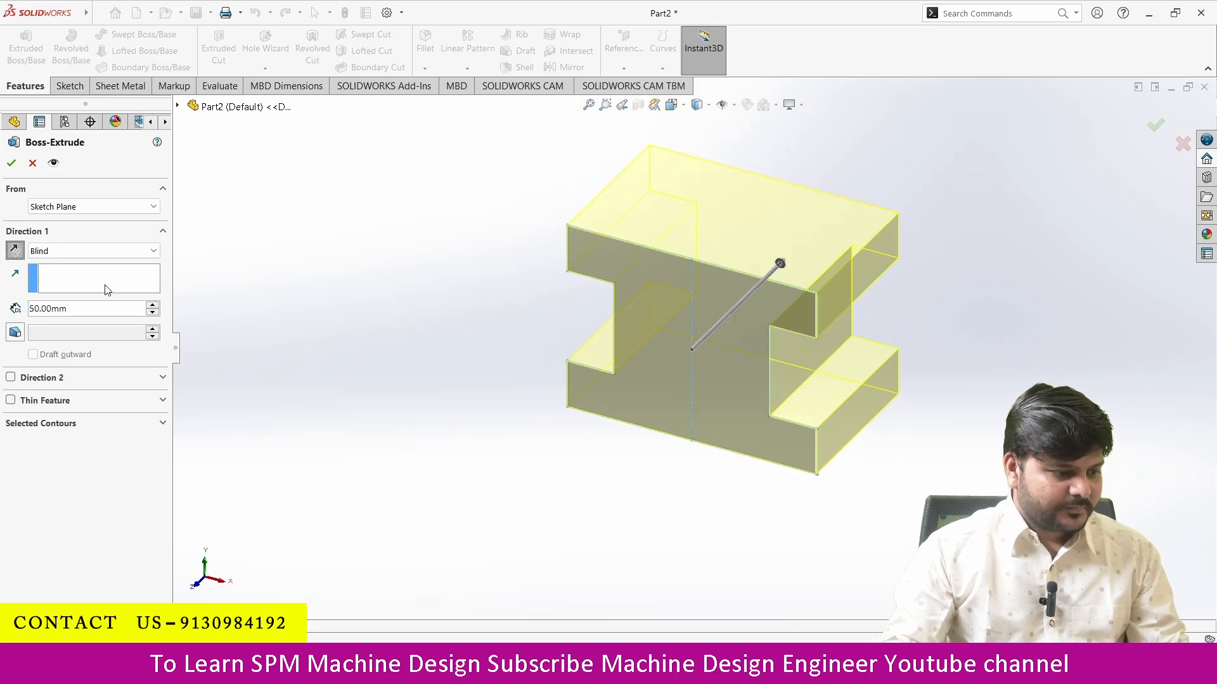
{"action": "left_click", "coordinate": [11, 163]}
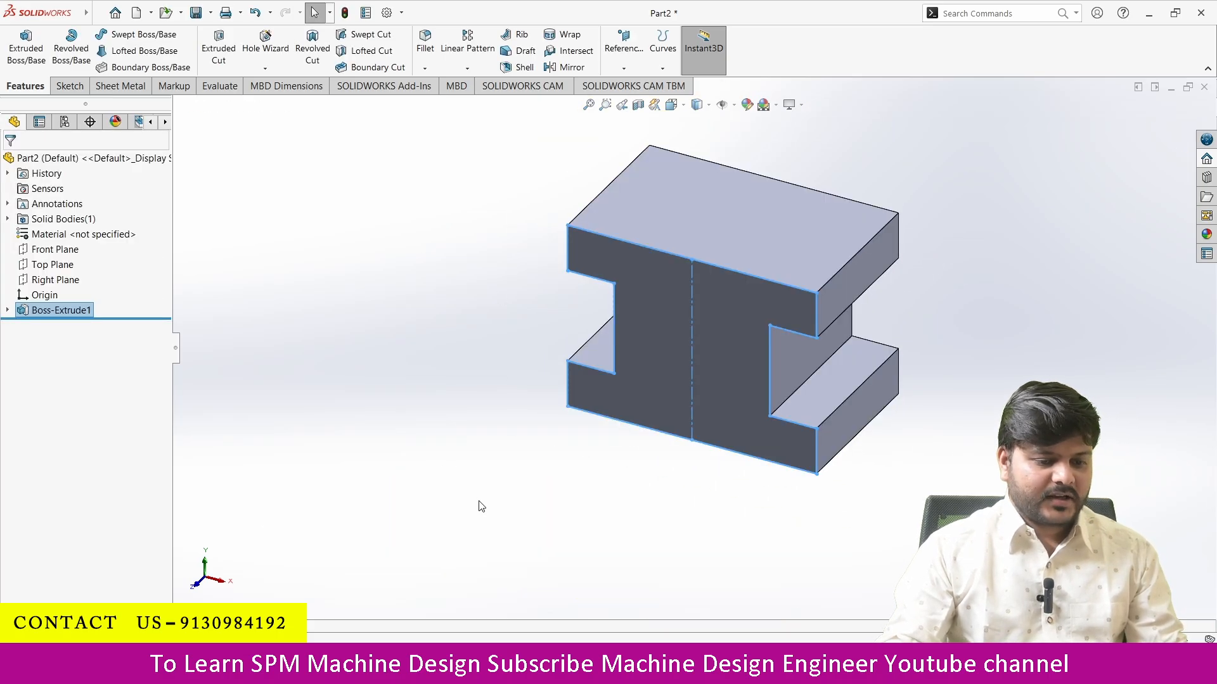